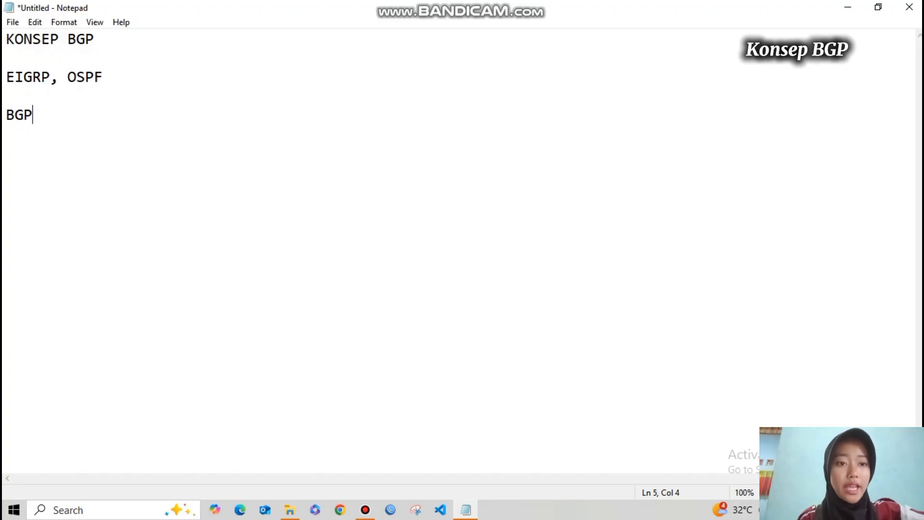
pyautogui.click(95, 39)
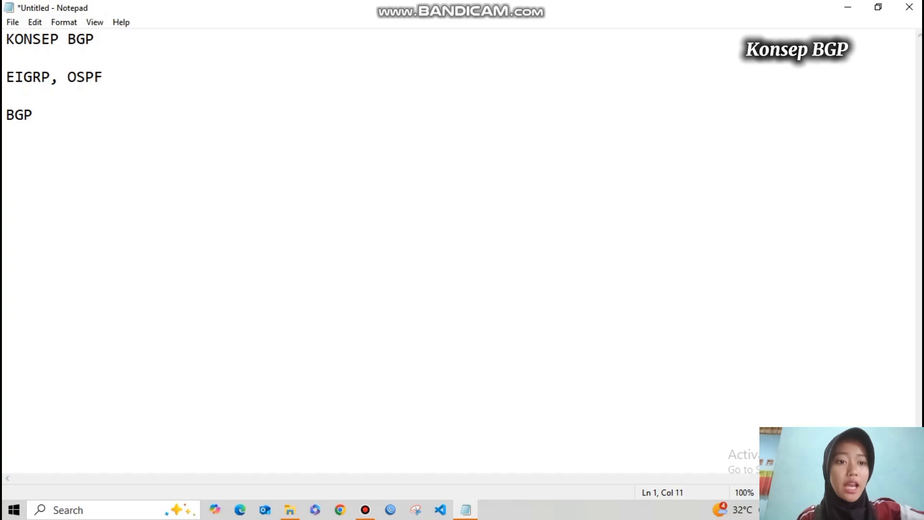
pyautogui.hotkey('shift', 'Right')
pyautogui.hotkey('shift', 'Right')
pyautogui.hotkey('shift', 'Right')
pyautogui.hotkey('shift', 'Right')
pyautogui.hotkey('shift', 'Right')
pyautogui.hotkey('shift', 'Right')
pyautogui.hotkey('shift', 'Right')
pyautogui.hotkey('shift', 'Right')
pyautogui.hotkey('shift', 'Right')
pyautogui.hotkey('shift', 'Right')
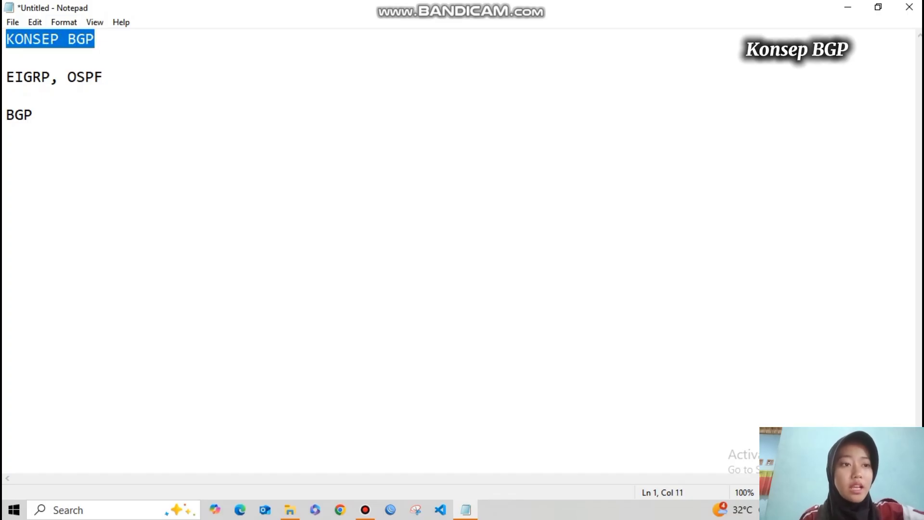
pyautogui.click(33, 114)
# Append "(IGP)" to the EIGRP, OSPF line and "(EGP)" to the BGP line of the notes.
pyautogui.click(103, 77)
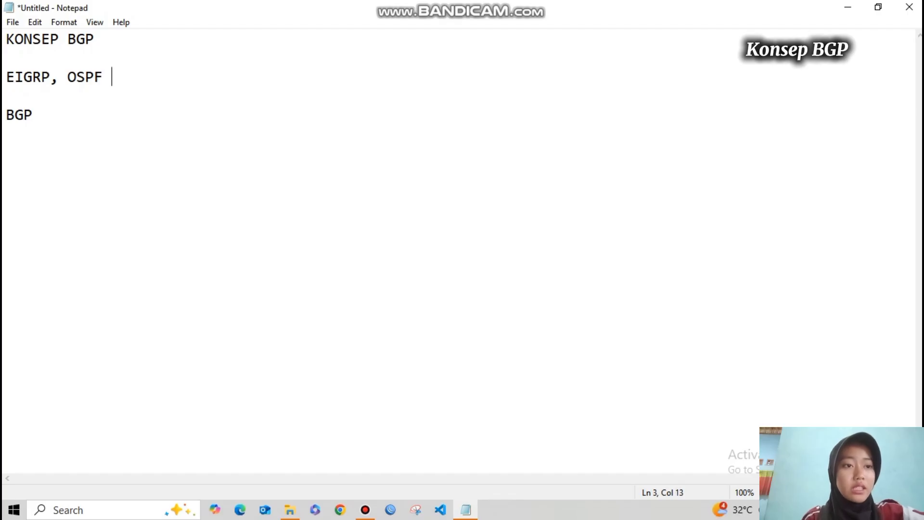
pyautogui.write('(I')
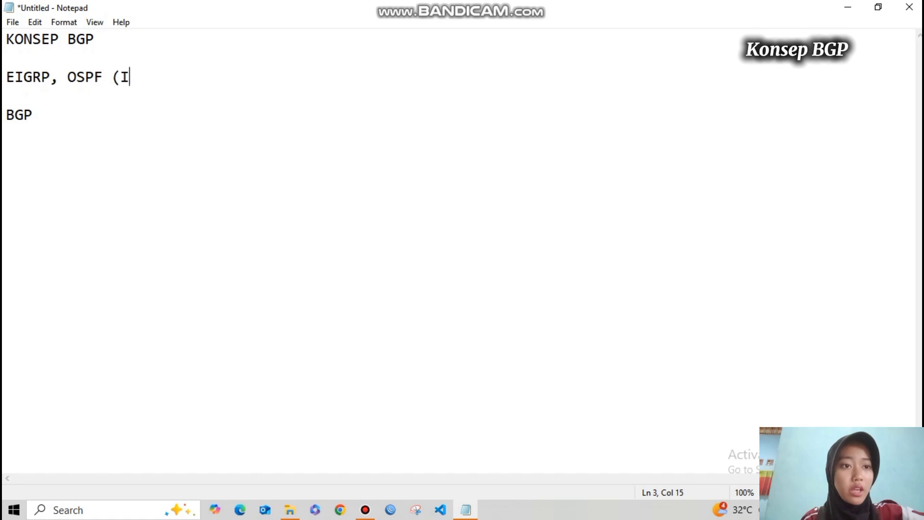
pyautogui.write('GP)')
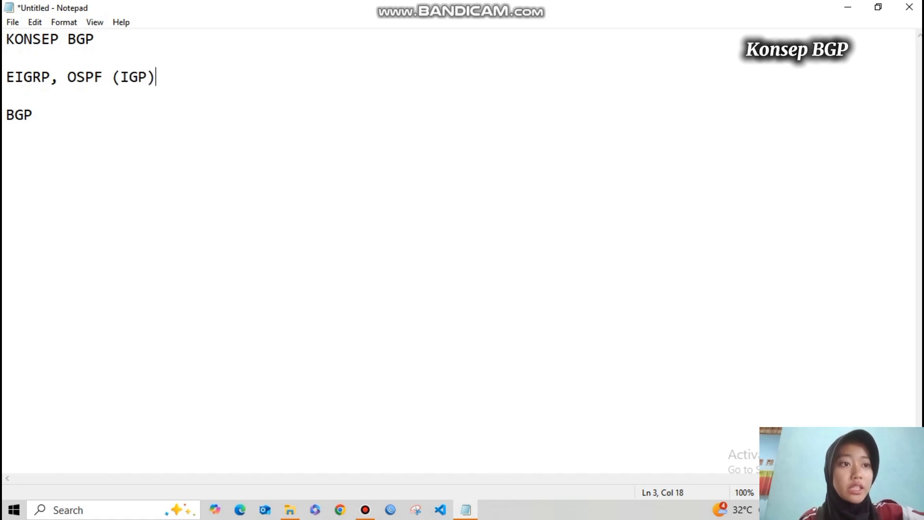
pyautogui.click(32, 115)
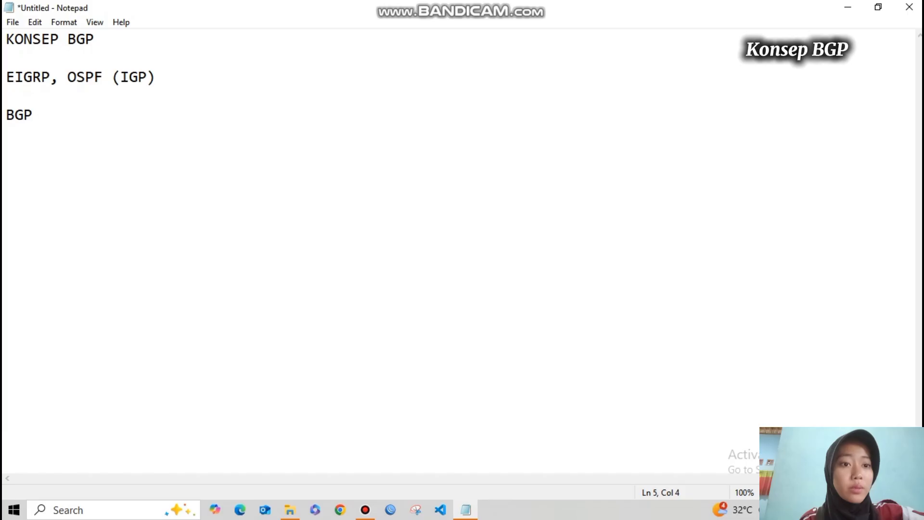
pyautogui.write('(')
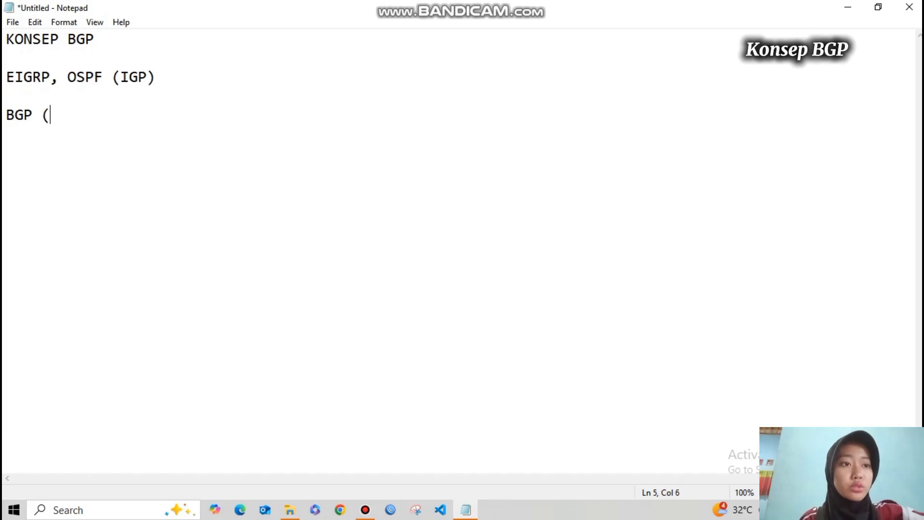
pyautogui.write('EGP)')
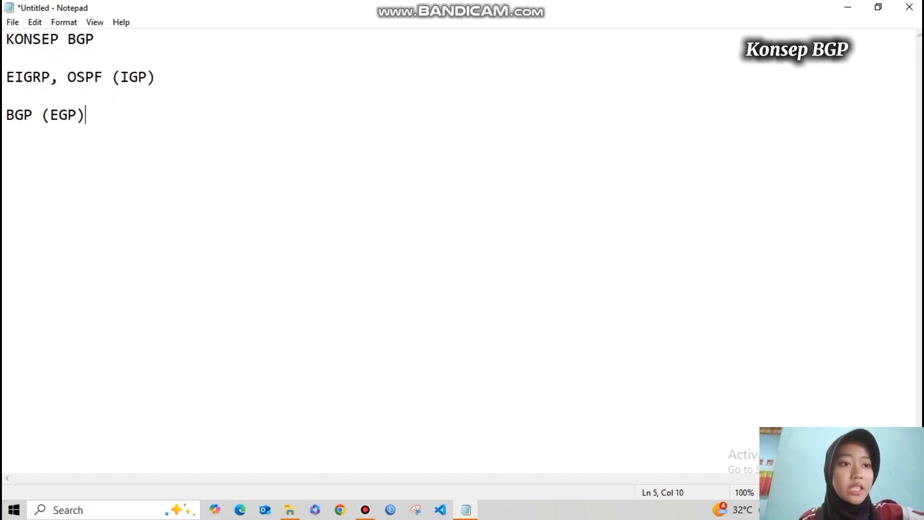
# Extend the EIGRP, OSPF line with "-> AS" and the BGP line with "-> Inter AS".
pyautogui.click(156, 77)
pyautogui.write('-> AS')
pyautogui.click(85, 115)
pyautogui.write('-> Inter')
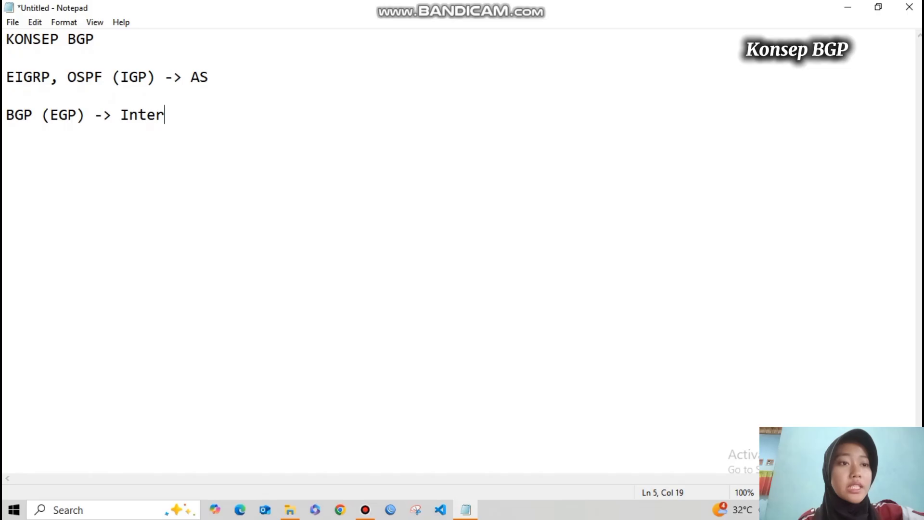
pyautogui.write(' AS')
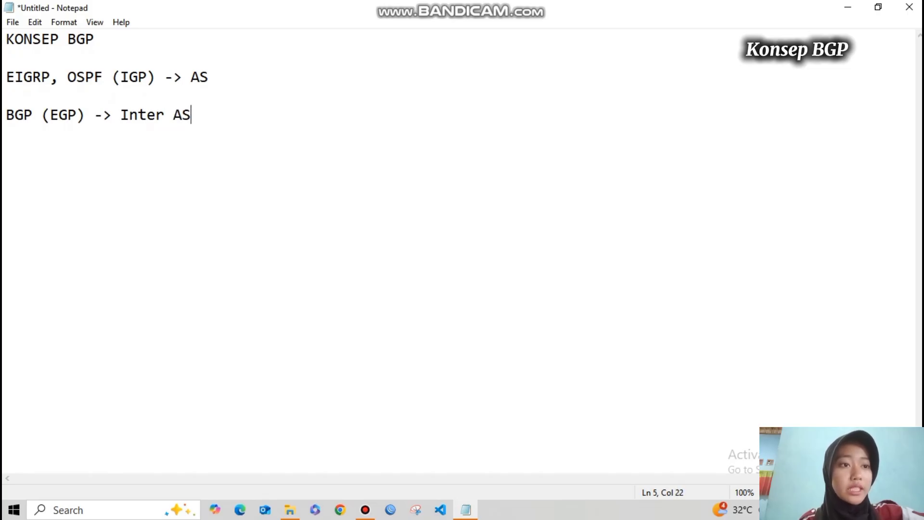
# Add a "Google.com (100)" entry two blank lines below the BGP line, with ".... ,,,," on the line beneath it.
pyautogui.press('Return')
pyautogui.press('Return')
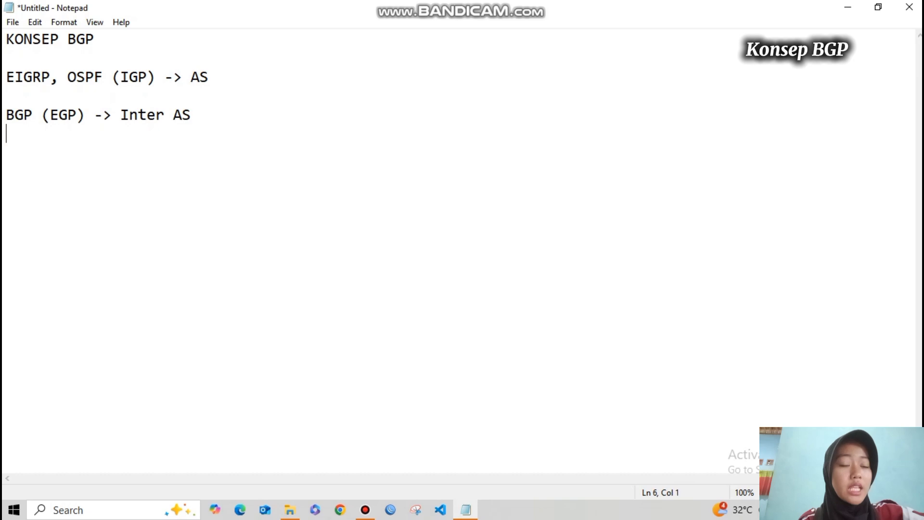
pyautogui.press('Return')
pyautogui.write('Go')
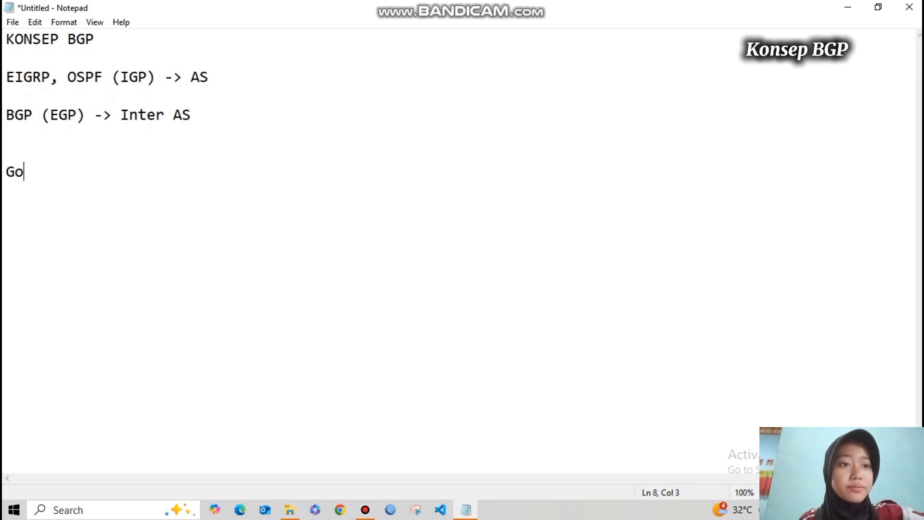
pyautogui.write('ogle.com')
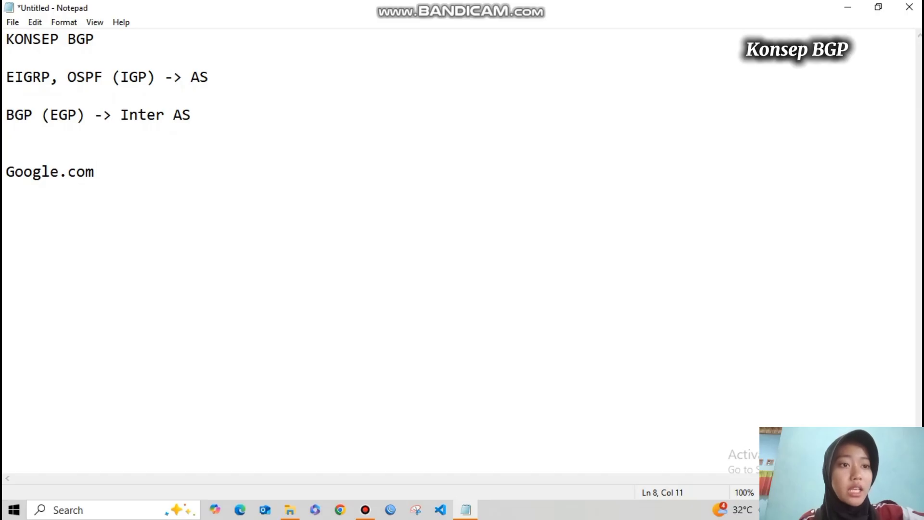
pyautogui.press('Return')
pyautogui.write('..')
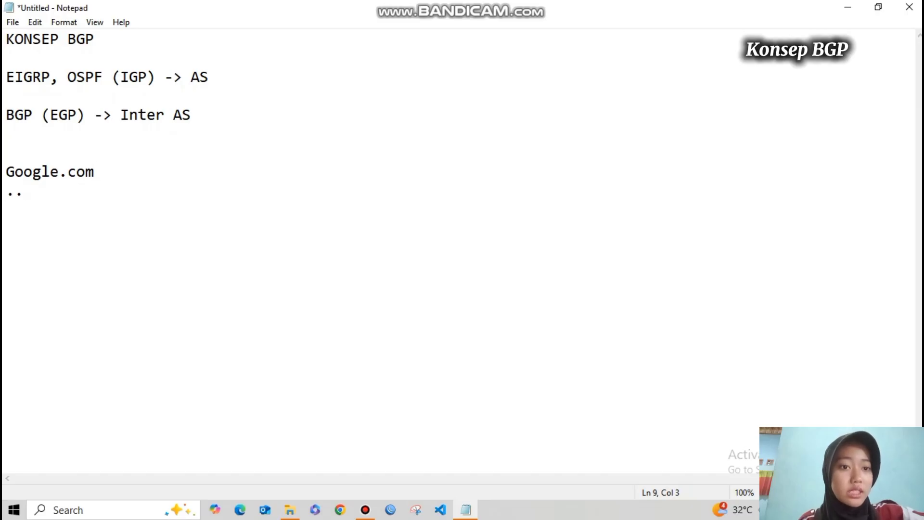
pyautogui.write('.. ,,,,')
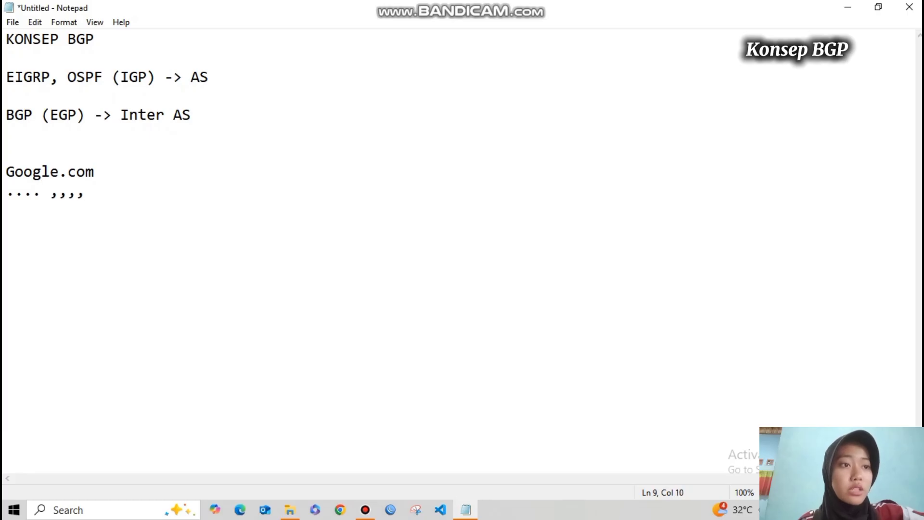
pyautogui.click(95, 172)
pyautogui.write('(100)')
# Add a "Facebook.com (200)" entry beside Google.com on the same line, with ".... ,,,," beneath it.
pyautogui.press('Tab')
pyautogui.write('Faceb')
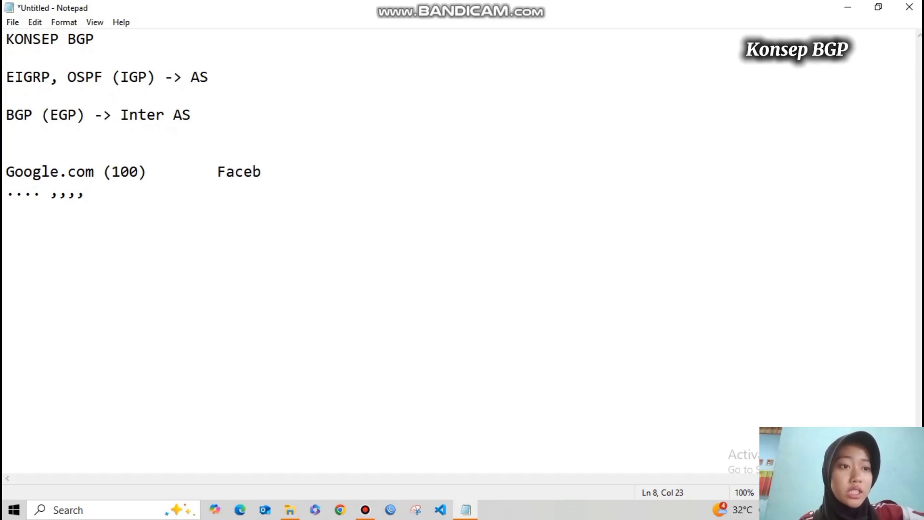
pyautogui.write('ook.com')
pyautogui.press('Down')
pyautogui.press('Tab')
pyautogui.press('Tab')
pyautogui.write('....')
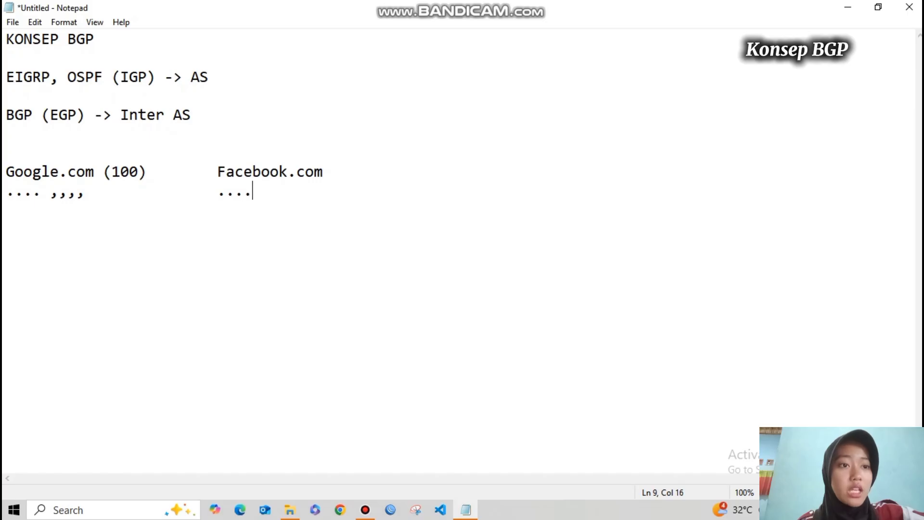
pyautogui.write(' ,,,,')
pyautogui.press('Up')
pyautogui.press('End')
pyautogui.write('(200)')
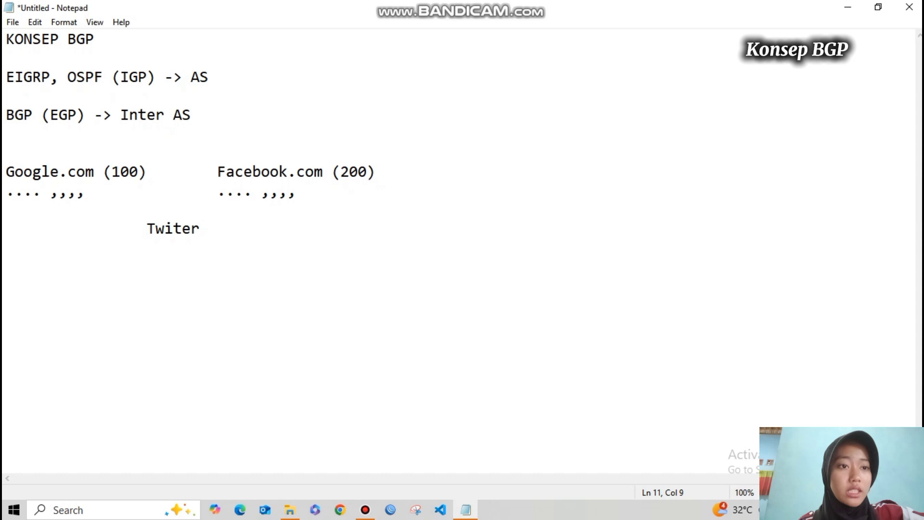
# Correct the misspelled third entry and complete it as "Twitter.com (300)", with ".... ,,,," beneath it.
pyautogui.press('BackSpace')
pyautogui.press('BackSpace')
pyautogui.write('ter')
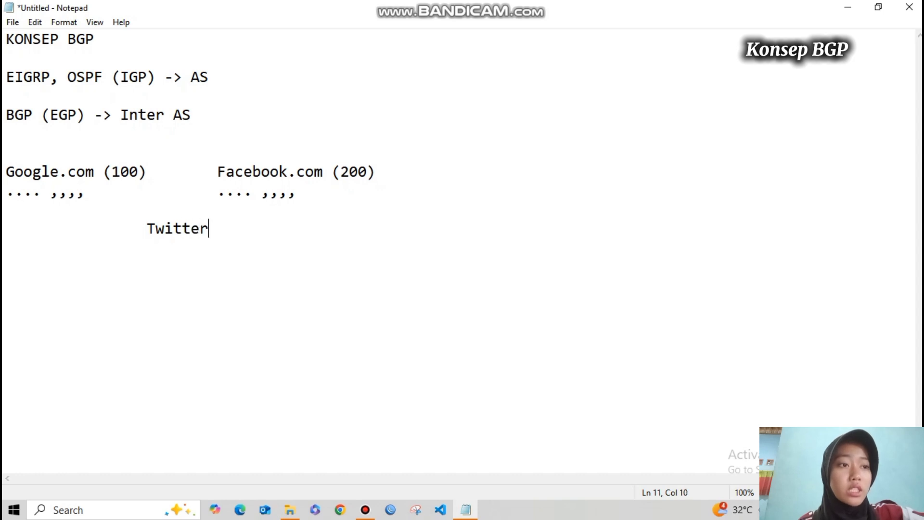
pyautogui.write('.com')
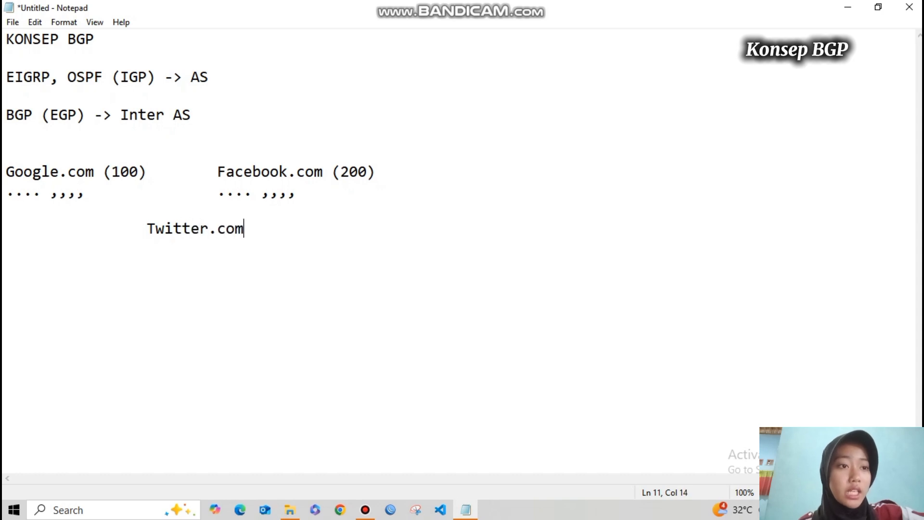
pyautogui.write(' (300)')
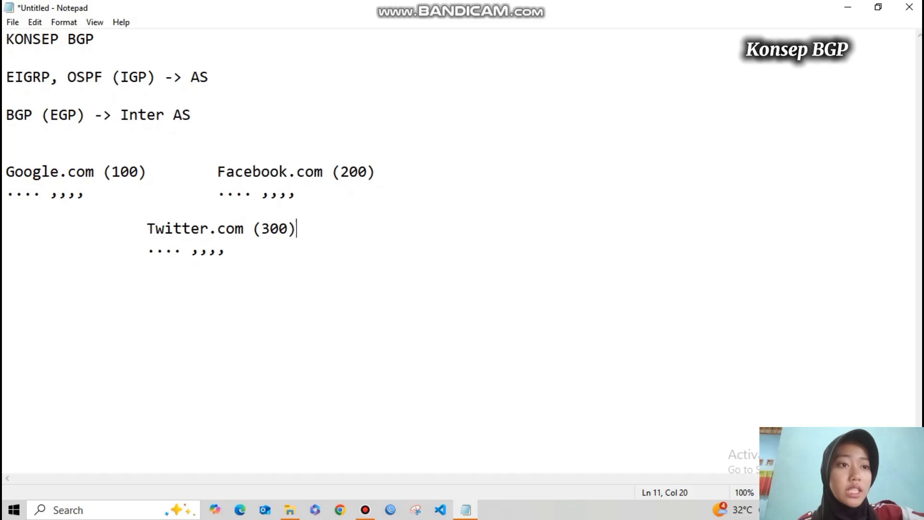
pyautogui.click(226, 248)
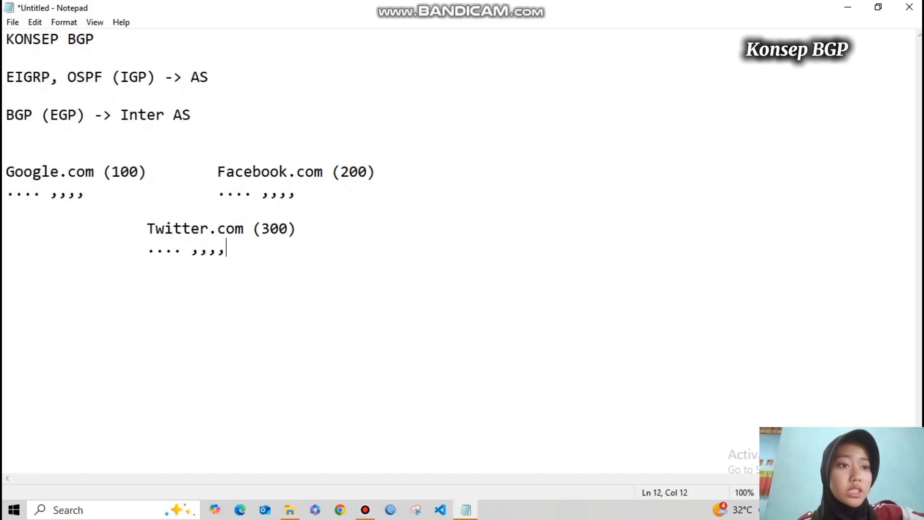
pyautogui.click(147, 228)
pyautogui.click(226, 248)
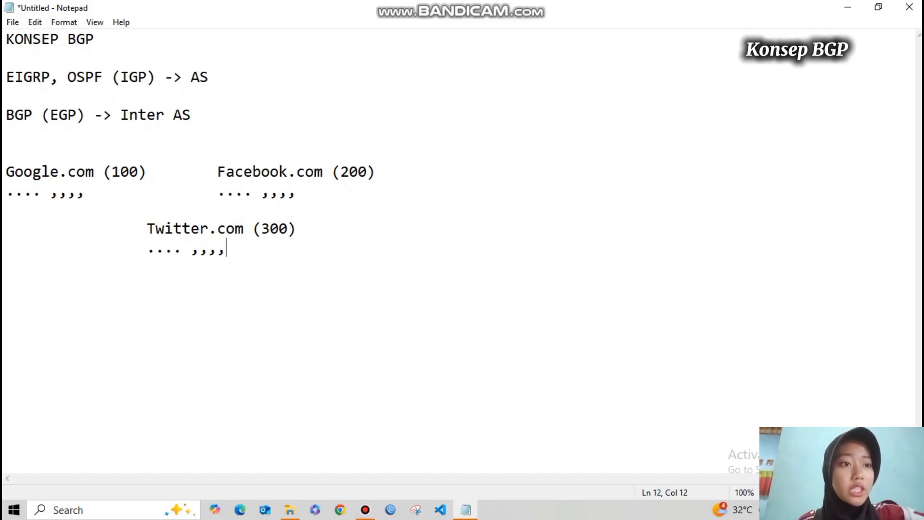
pyautogui.moveTo(6, 171); pyautogui.dragTo(226, 248)
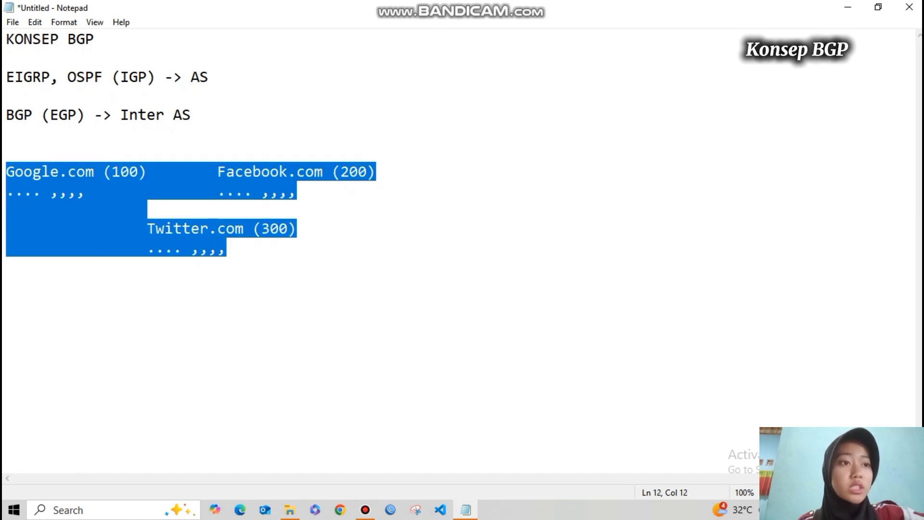
pyautogui.click(226, 248)
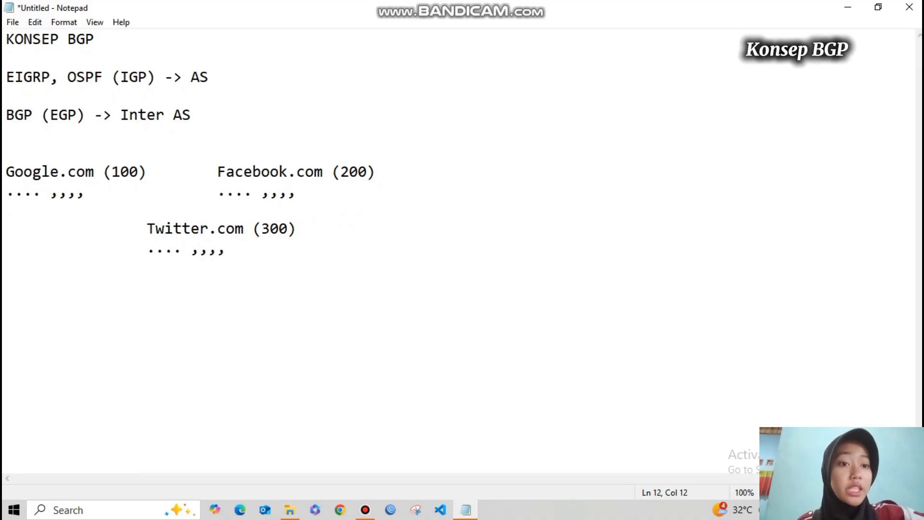
pyautogui.moveTo(6, 171); pyautogui.dragTo(226, 250)
pyautogui.click(227, 249)
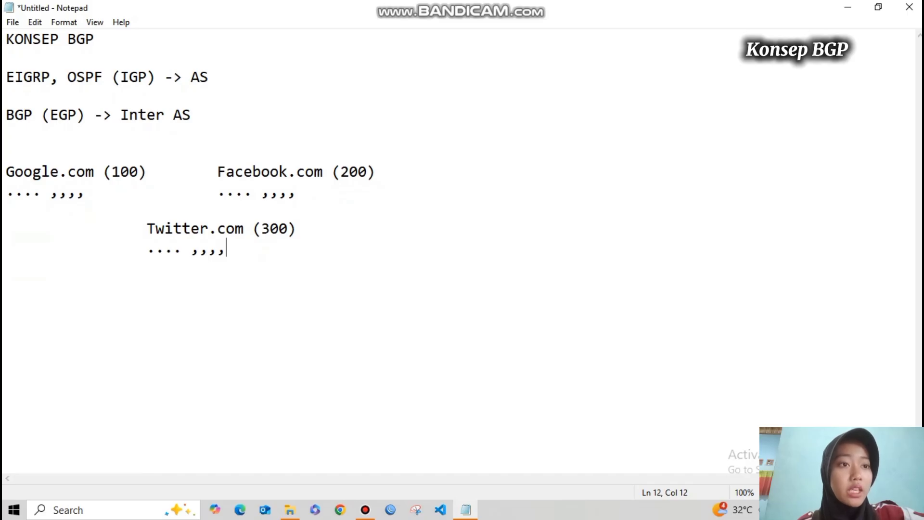
# Switch to Chrome and open the Hurricane Electric BGP Toolkit at bgp.he.net.
pyautogui.click(340, 510)
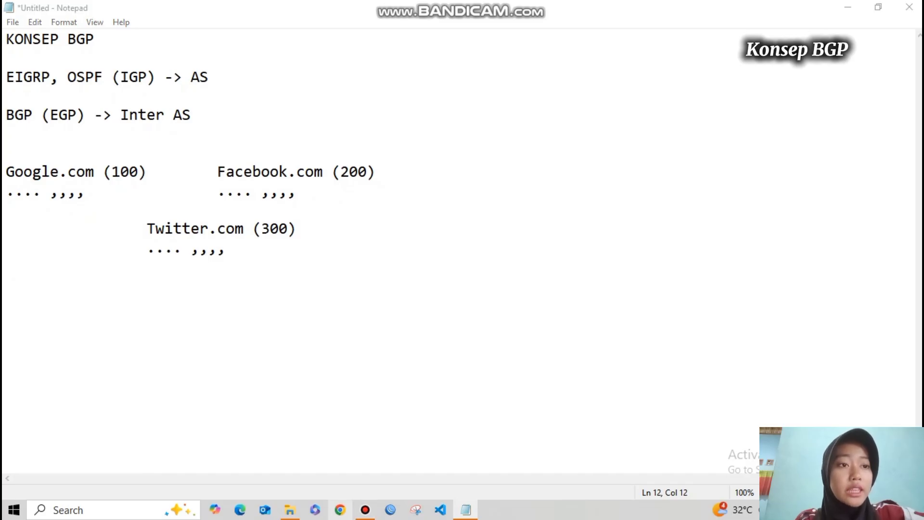
pyautogui.write('bg')
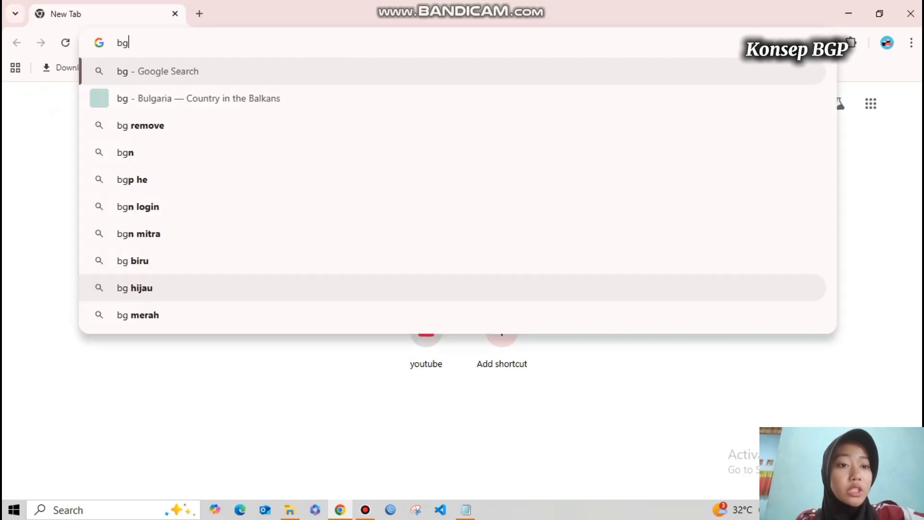
pyautogui.write('p.he.net')
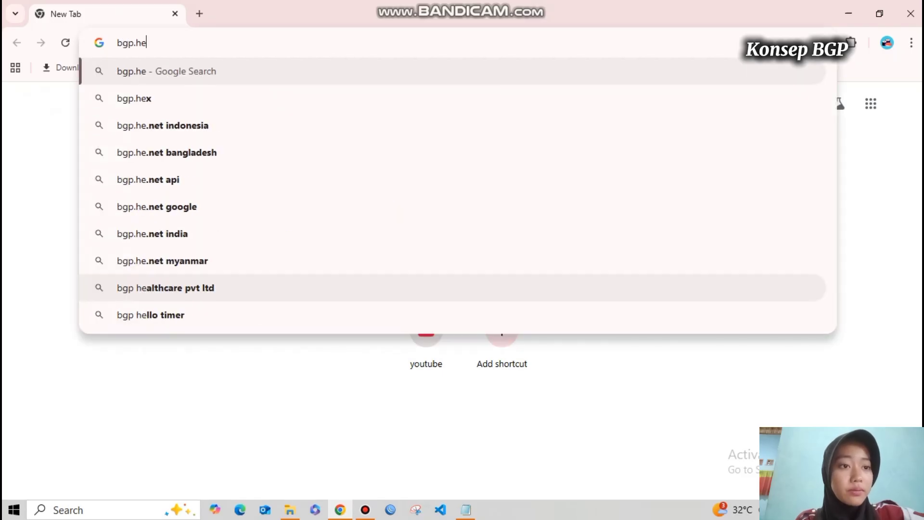
pyautogui.press('Return')
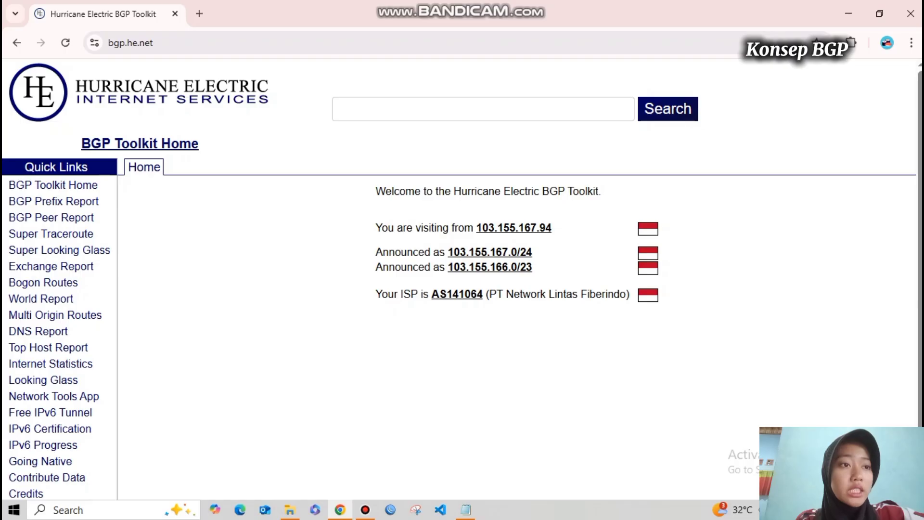
# Open the page of the visitor's ISP, AS141064, and look through its AS information and peers.
pyautogui.moveTo(486, 294); pyautogui.dragTo(626, 294)
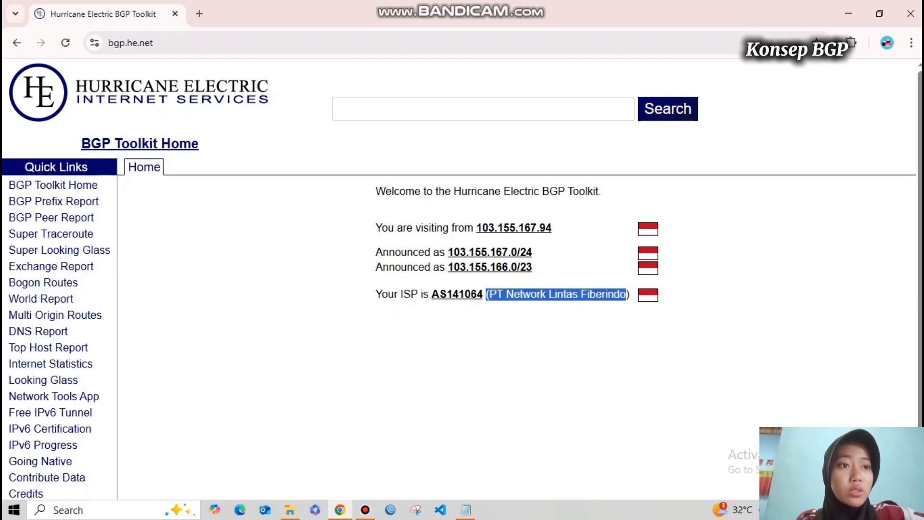
pyautogui.click(482, 294)
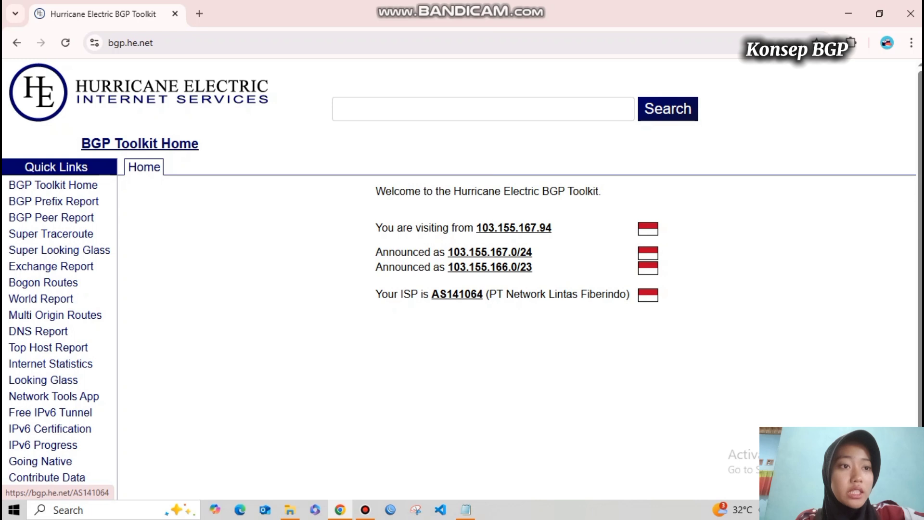
pyautogui.click(482, 294)
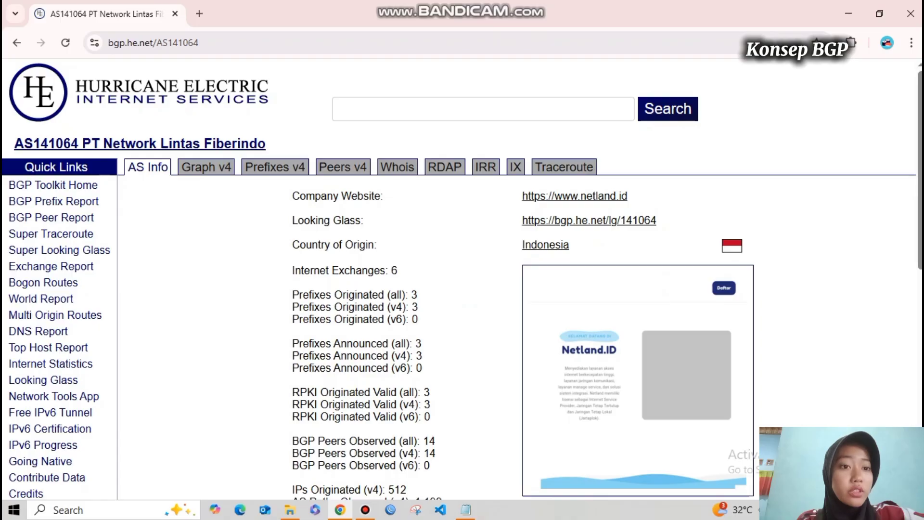
pyautogui.scroll(-5, 461, 279)
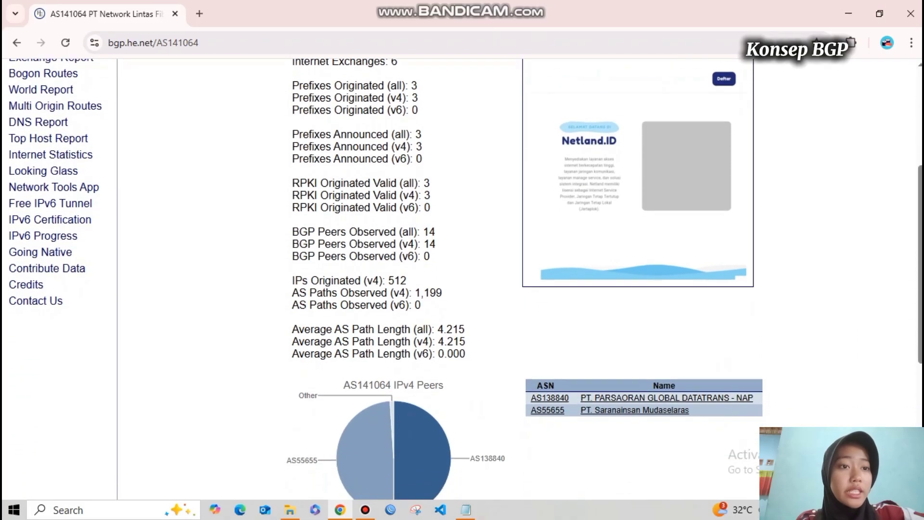
pyautogui.scroll(5, 462, 279)
pyautogui.scroll(-1, 462, 279)
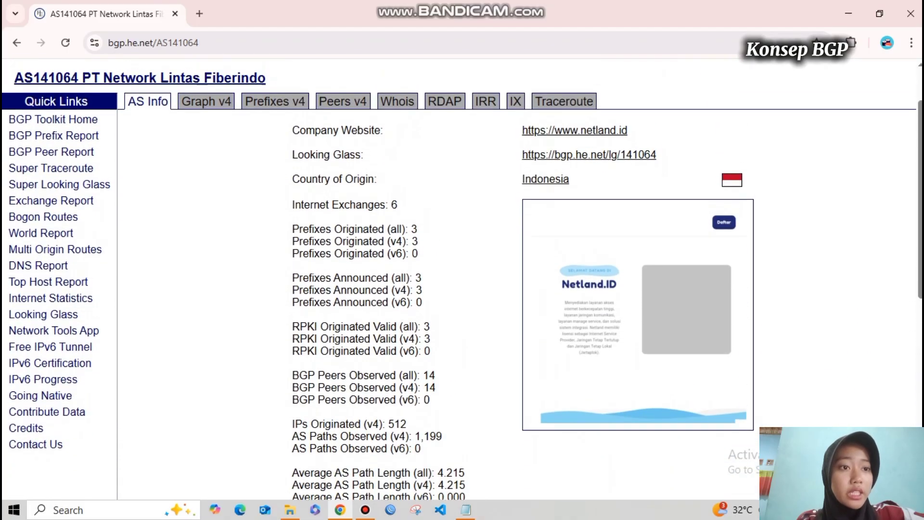
# Show the IPv4 route propagation graph of AS141064 and look through its upstream connections.
pyautogui.scroll(1, 462, 279)
pyautogui.click(215, 133)
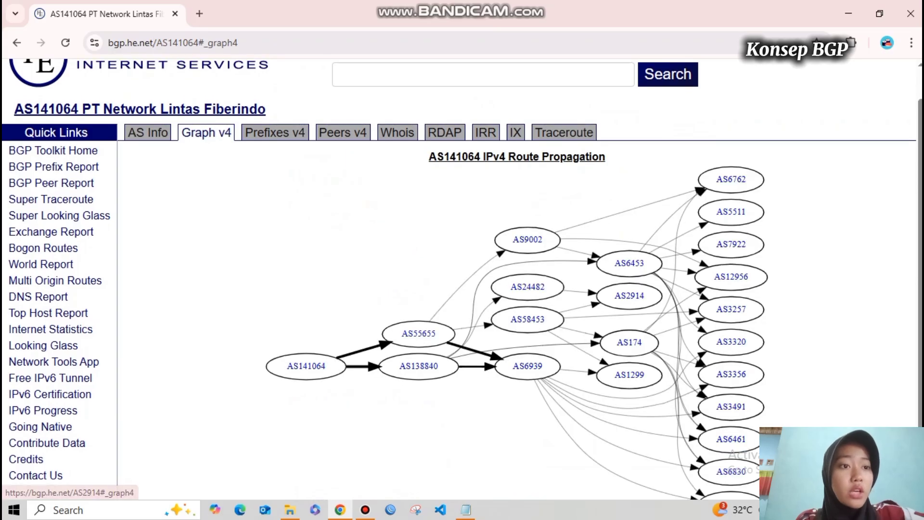
pyautogui.scroll(-1, 629, 296)
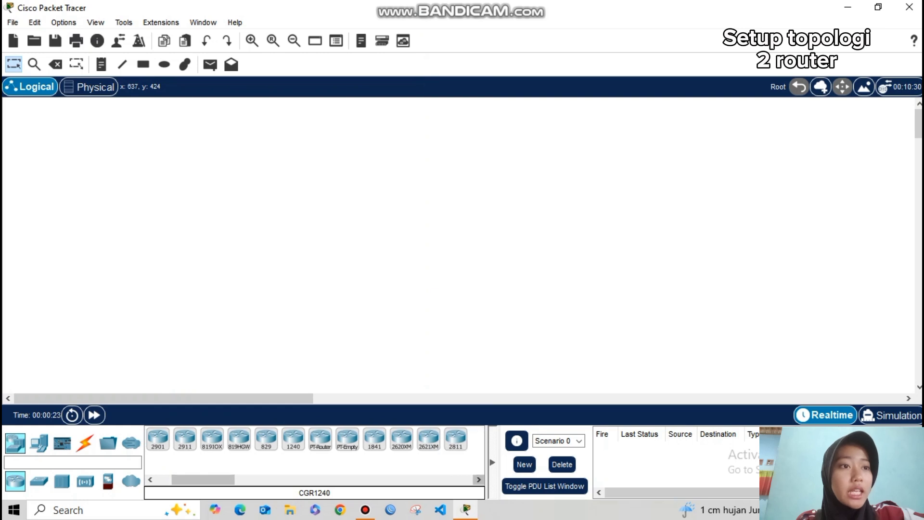
# In Cisco Packet Tracer, place two 2911 routers side by side in the empty logical workspace.
pyautogui.click(478, 480)
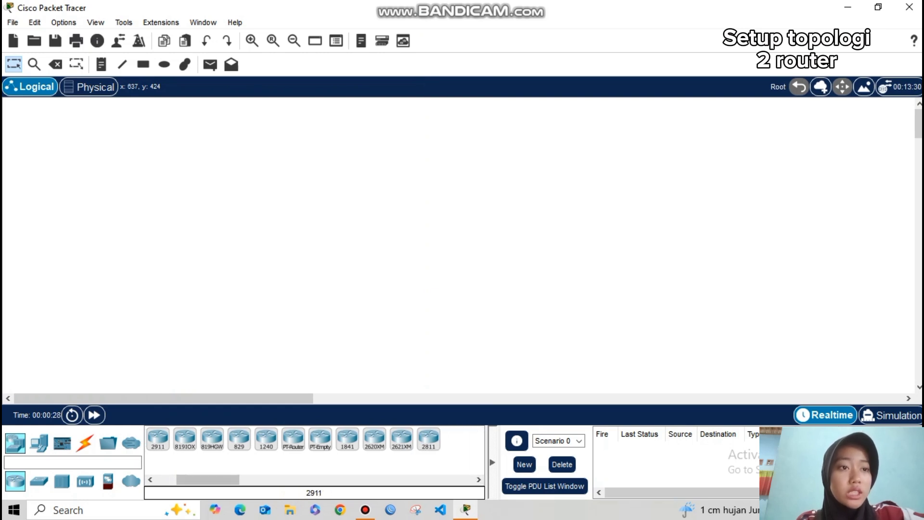
pyautogui.moveTo(158, 438); pyautogui.dragTo(158, 438)
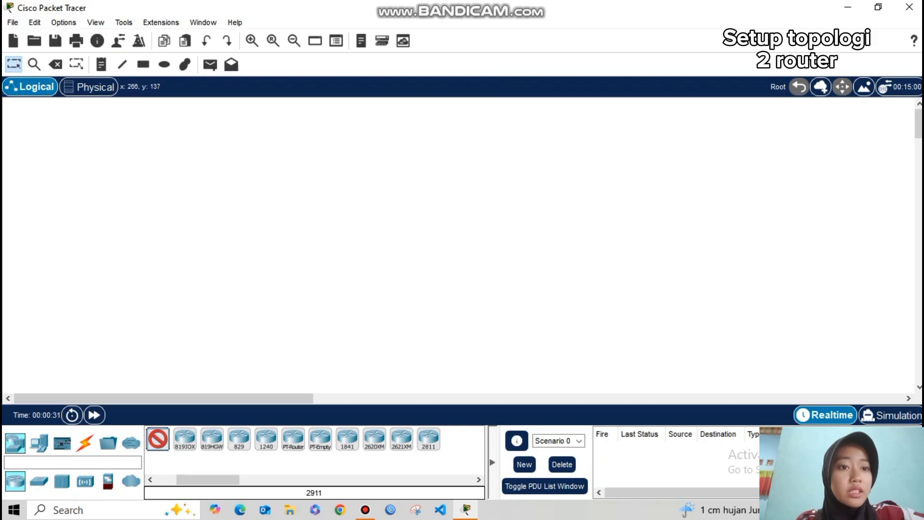
pyautogui.click(218, 178)
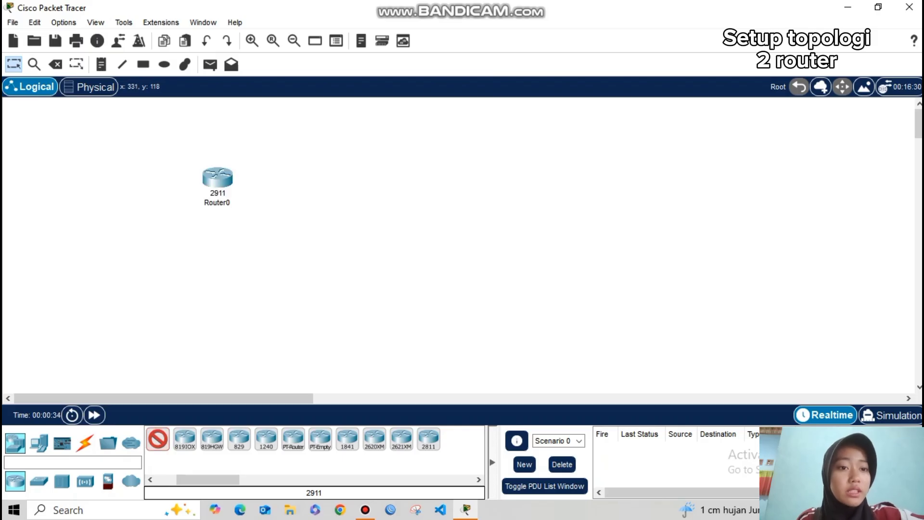
pyautogui.click(357, 174)
# Place two PC-PT end devices, one below each router.
pyautogui.click(38, 442)
pyautogui.click(157, 438)
pyautogui.click(214, 291)
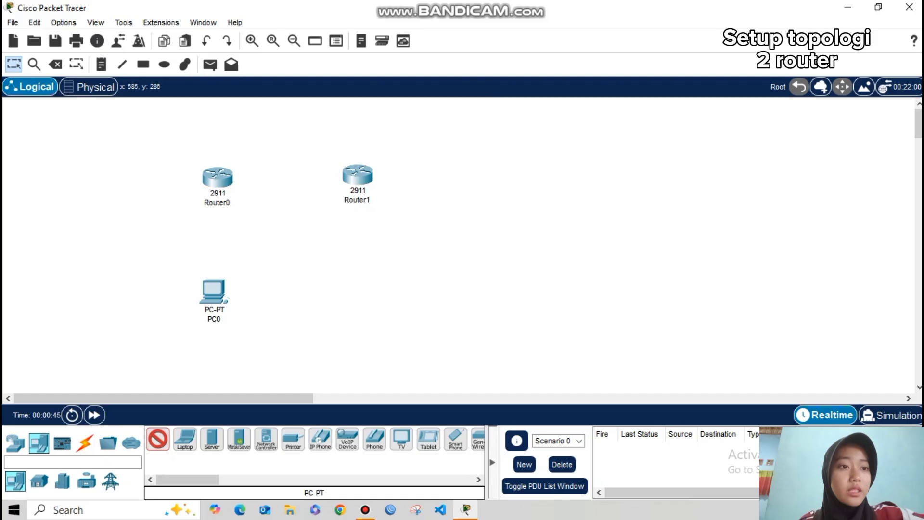
pyautogui.click(362, 291)
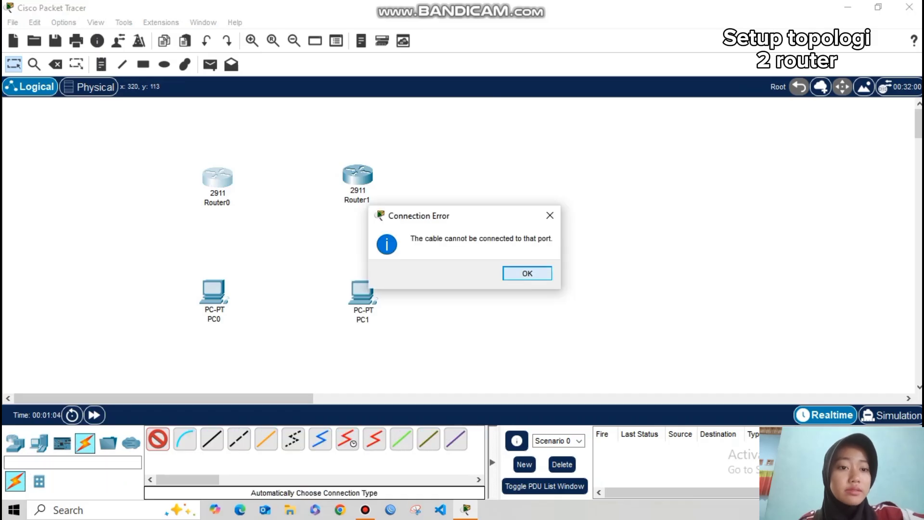
# Cable Router0 to Router1, Router0 to PC0 and Router1 to PC1 using automatically chosen connection types.
pyautogui.click(527, 273)
pyautogui.click(358, 175)
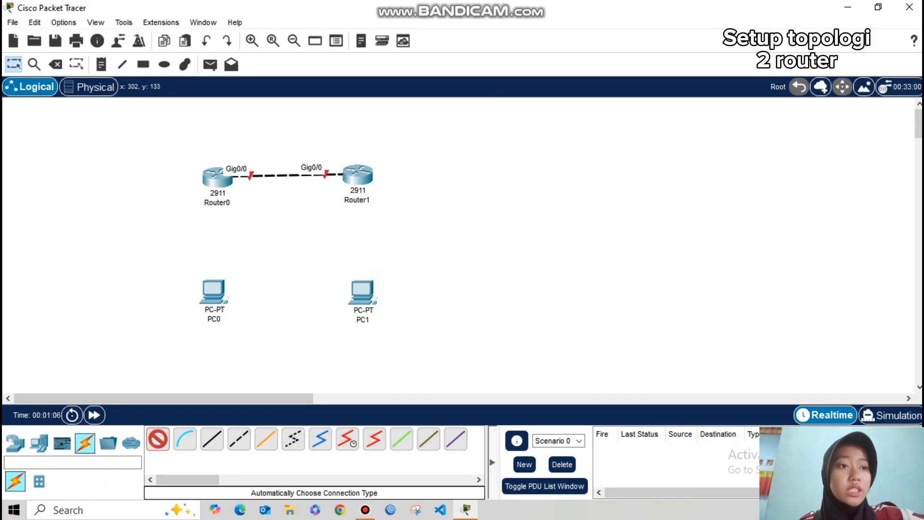
pyautogui.click(217, 178)
pyautogui.click(215, 282)
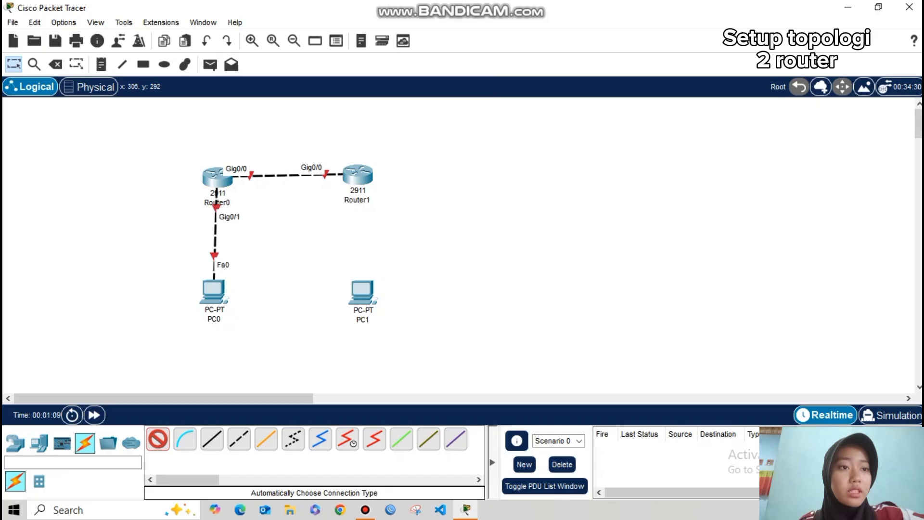
pyautogui.click(358, 179)
pyautogui.click(362, 289)
pyautogui.click(158, 439)
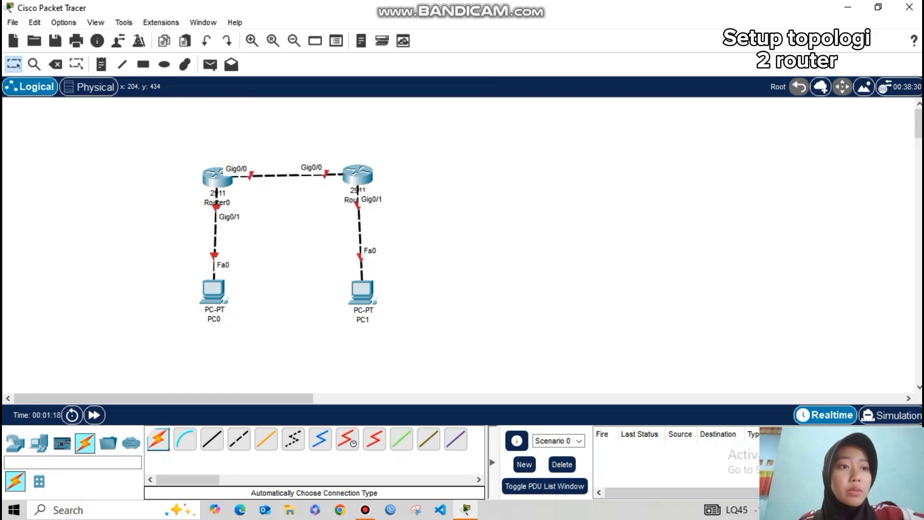
# Move PC1 slightly so that it lines up directly beneath Router1.
pyautogui.moveTo(362, 291); pyautogui.dragTo(358, 285)
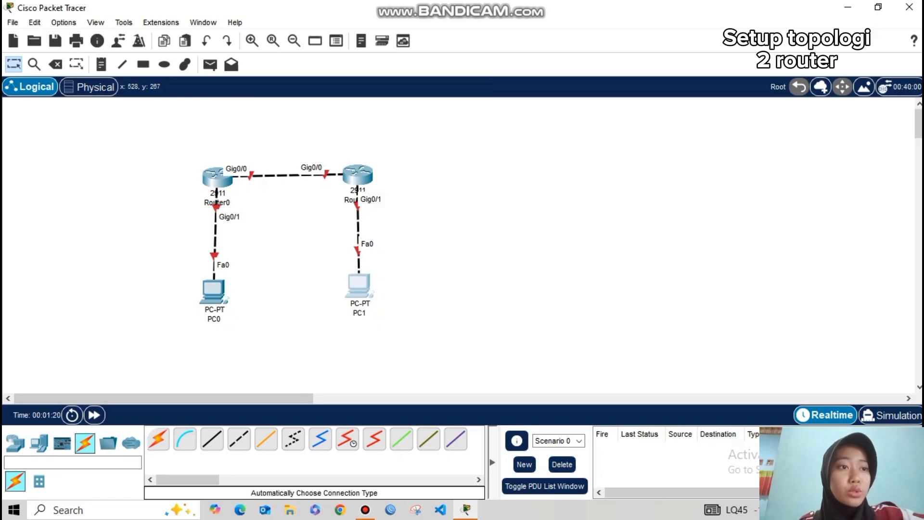
pyautogui.moveTo(481, 4)
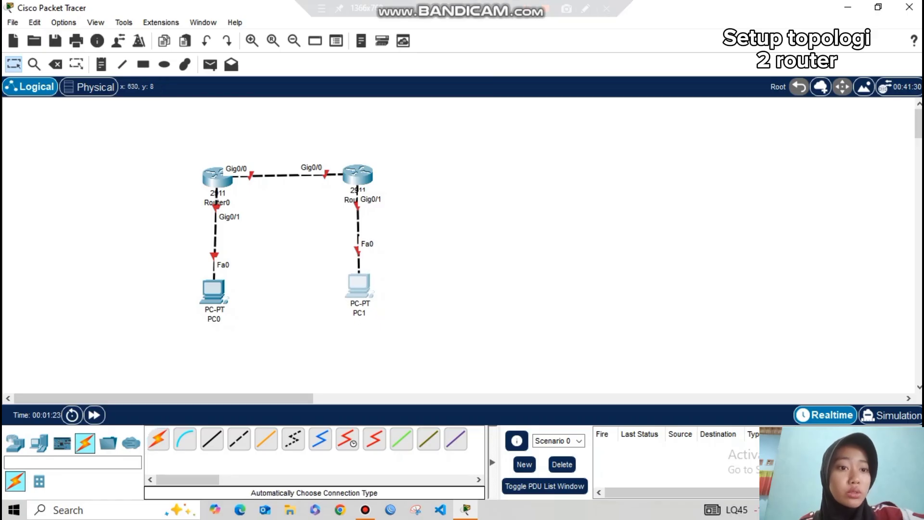
pyautogui.click(526, 8)
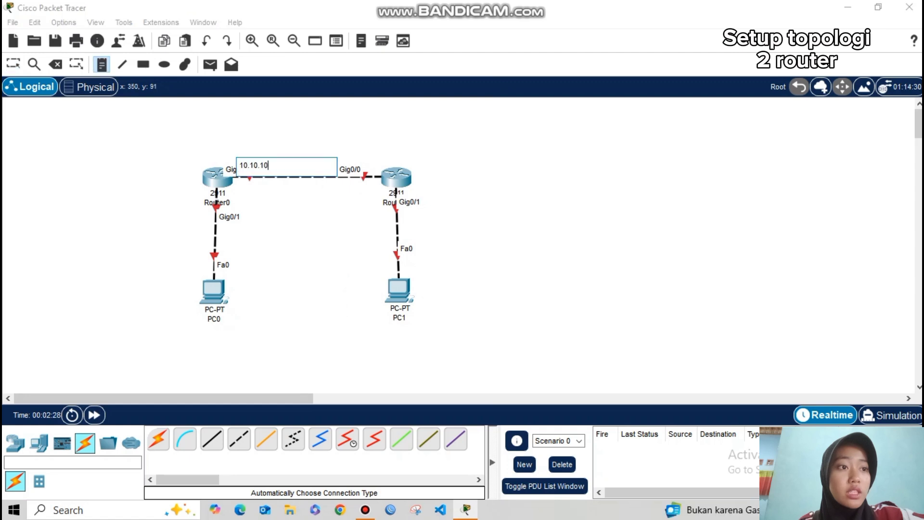
# Label the router-to-router link with notes 10.10.10.1/24 at Router0 and 10.10.10.2/24 at Router1.
pyautogui.write('24')
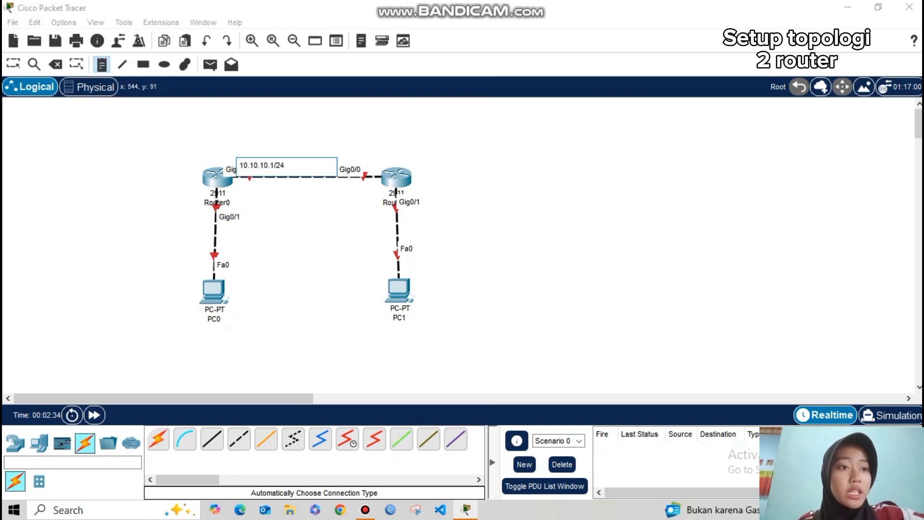
pyautogui.click(377, 155)
pyautogui.write('10.10.')
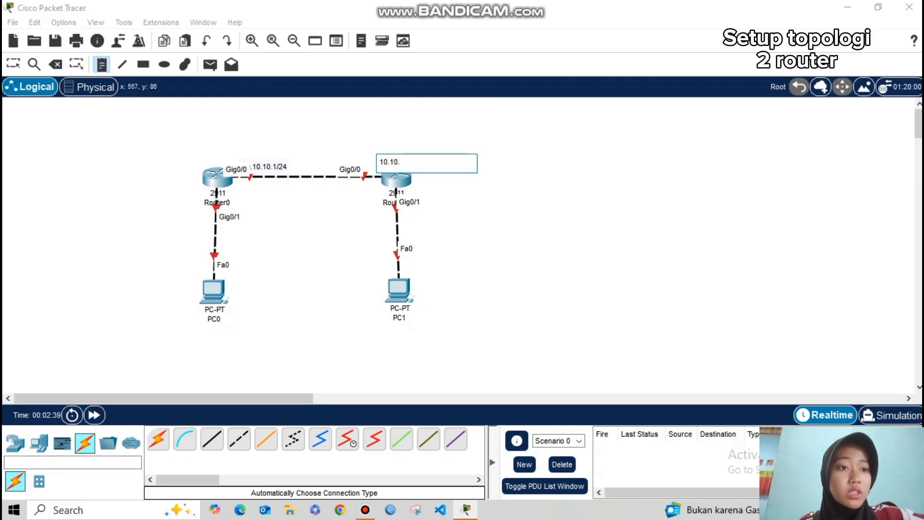
pyautogui.write('10.2/24')
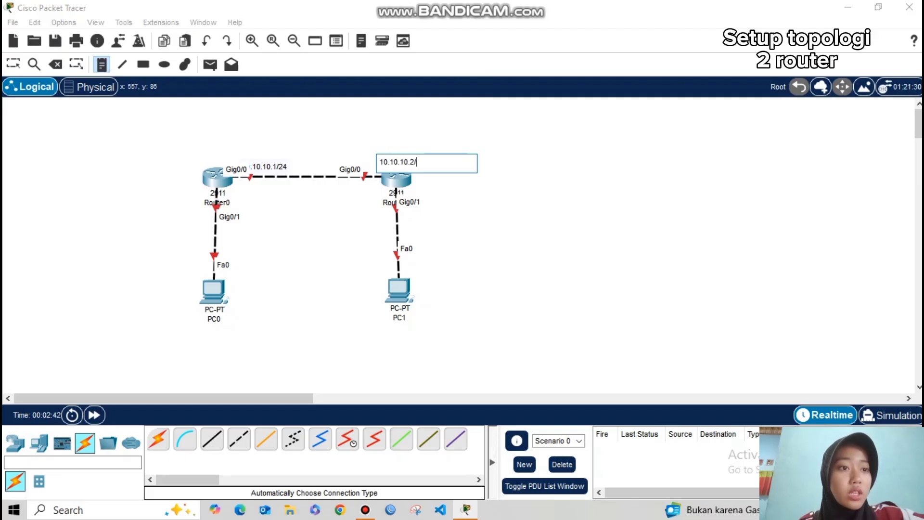
# Add the notes 192.168.1.1/24 beside Router0's Gig0/1 port and 192.168.1.2/24 beside PC0.
pyautogui.click(239, 209)
pyautogui.write('192.168')
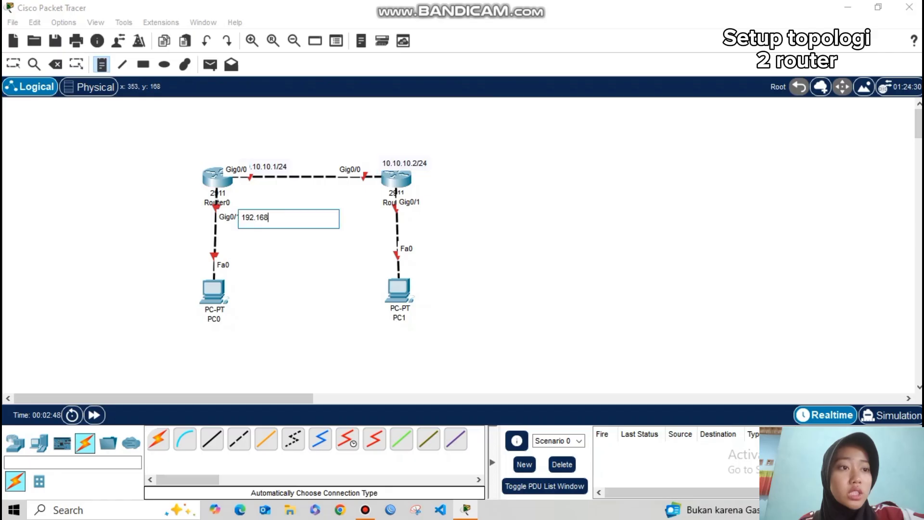
pyautogui.write('.1.1/24')
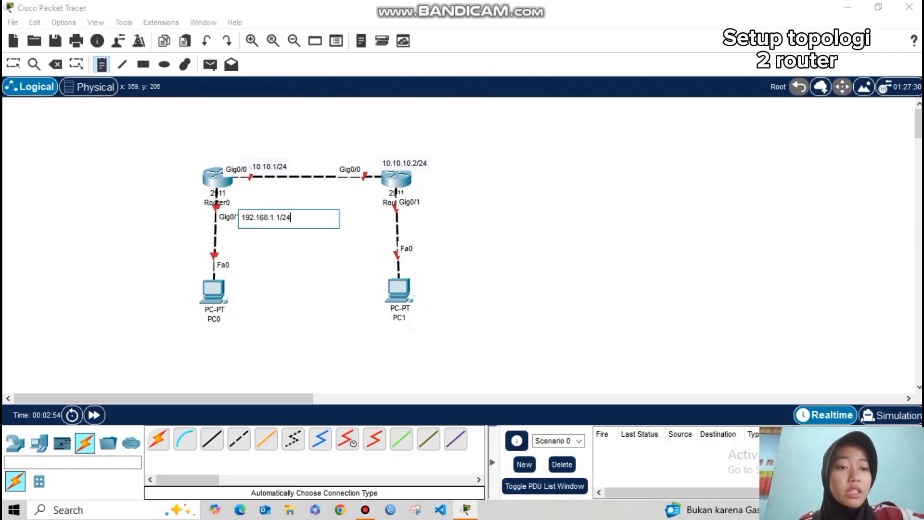
pyautogui.click(237, 298)
pyautogui.write('192.168.1.2/24')
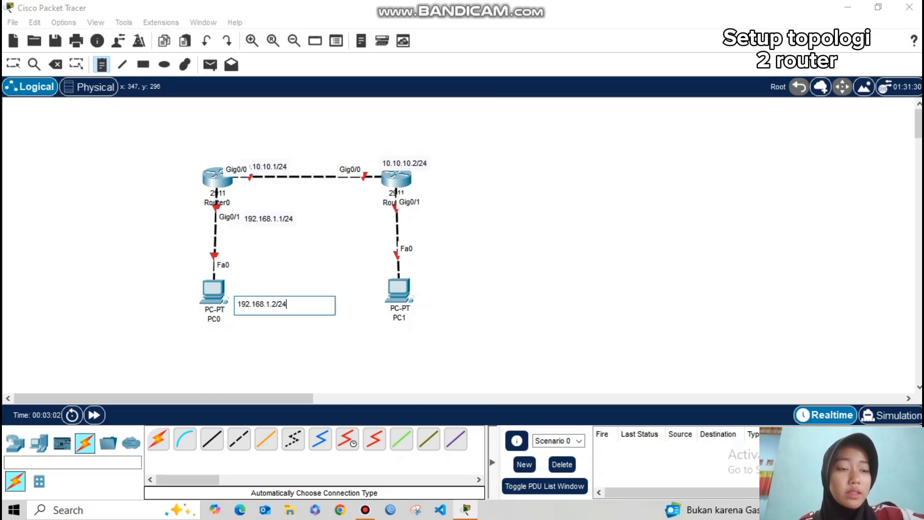
# Add the notes 192.168.2.1/24 beside Router1's Gig0/1 port and 192.168.2.2/24 beside PC1, and leave note placement.
pyautogui.click(422, 203)
pyautogui.write('192.168.2.1/24')
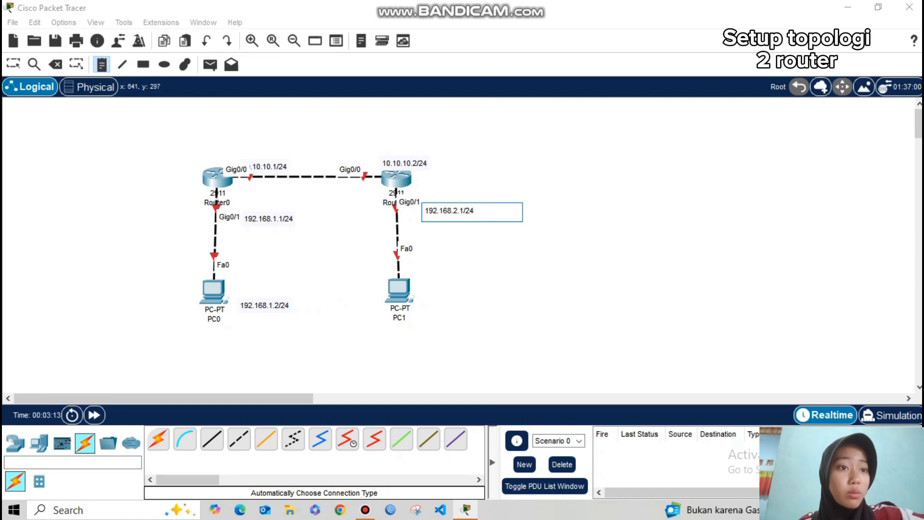
pyautogui.click(422, 300)
pyautogui.write('192.168.2.2/24')
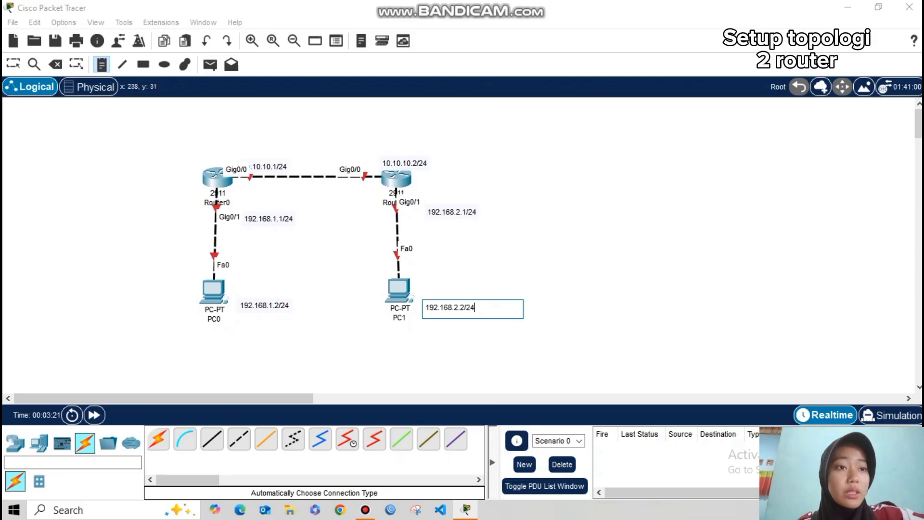
pyautogui.click(14, 64)
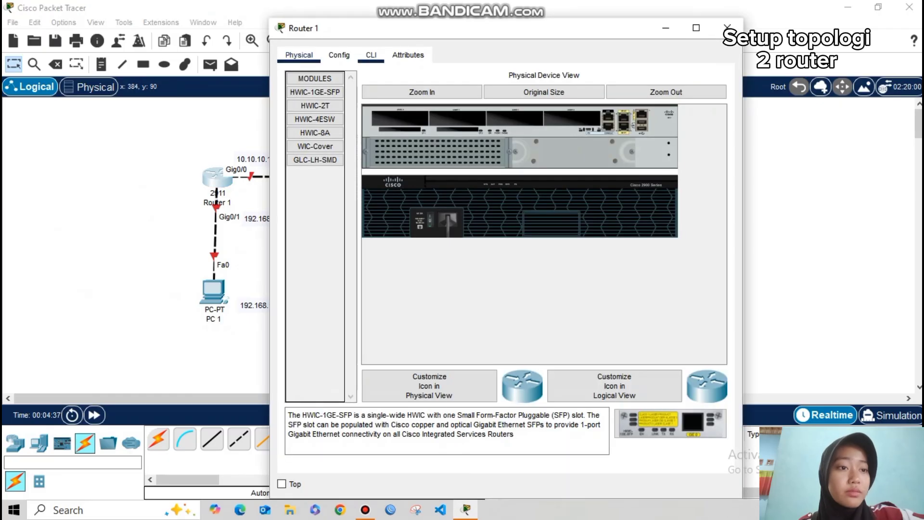
# In the CLI of Router 1, decline the initial configuration dialog and enter global configuration mode with en and conf t.
pyautogui.click(371, 55)
pyautogui.write('no')
pyautogui.press('Return')
pyautogui.press('Return')
pyautogui.write('en')
pyautogui.press('Return')
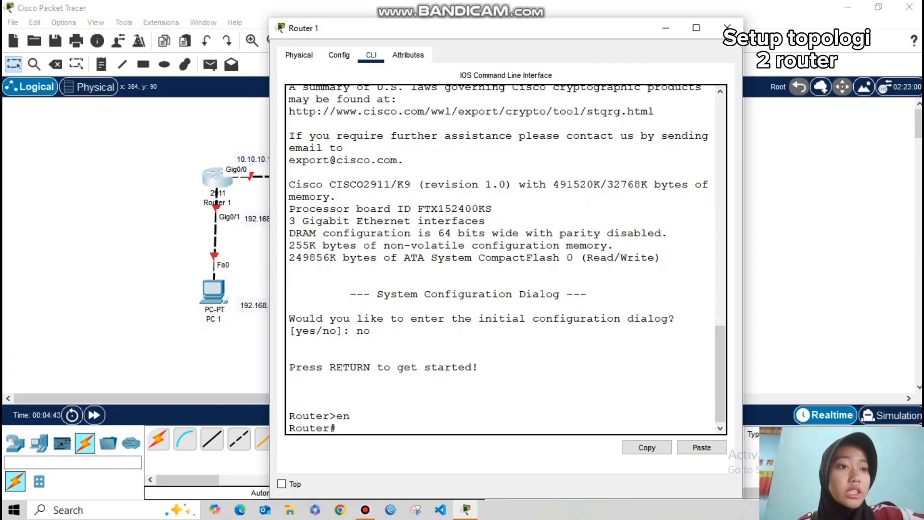
pyautogui.write('conf t')
pyautogui.press('Return')
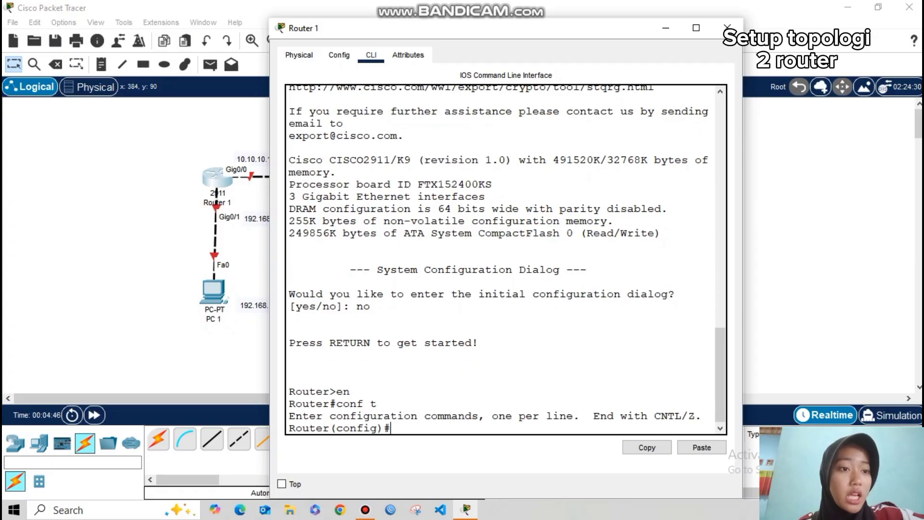
# Enable interfaces gig0/0-1 on Router 1 with no shutdown and return to global configuration mode.
pyautogui.write('int')
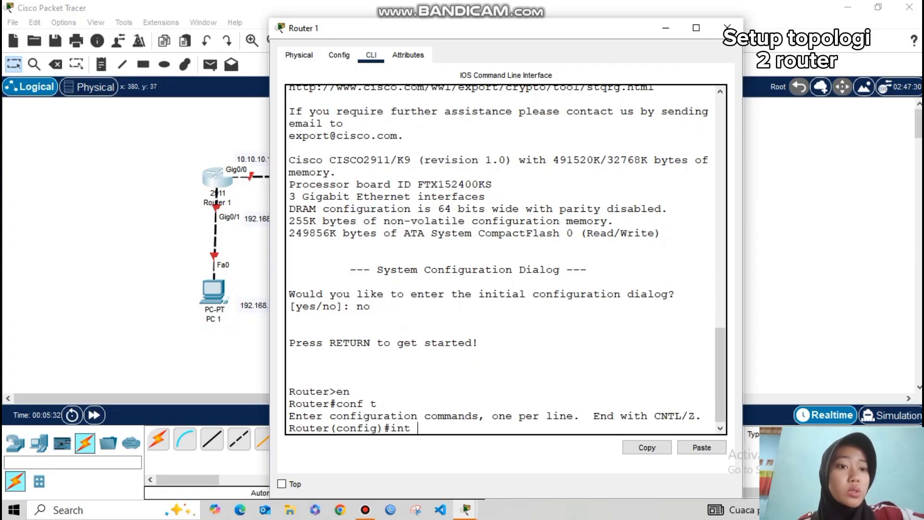
pyautogui.write(' range g')
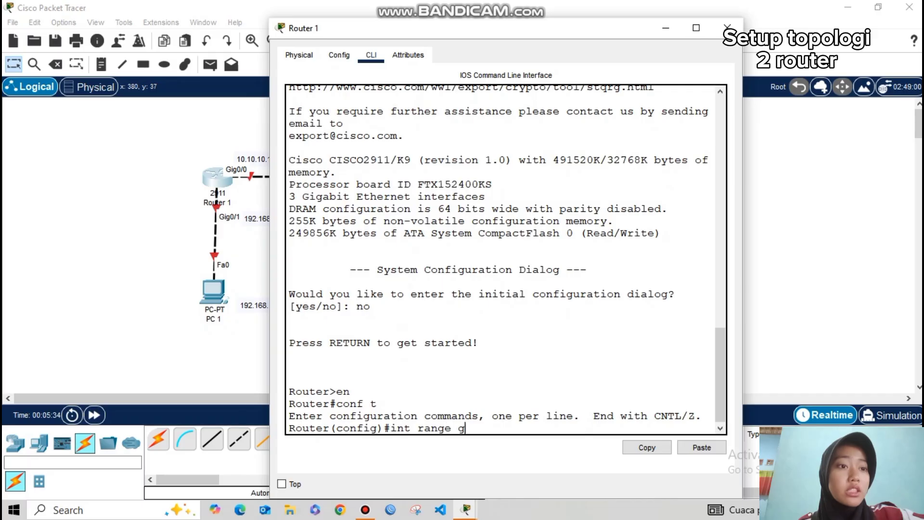
pyautogui.write('ig0/0-1')
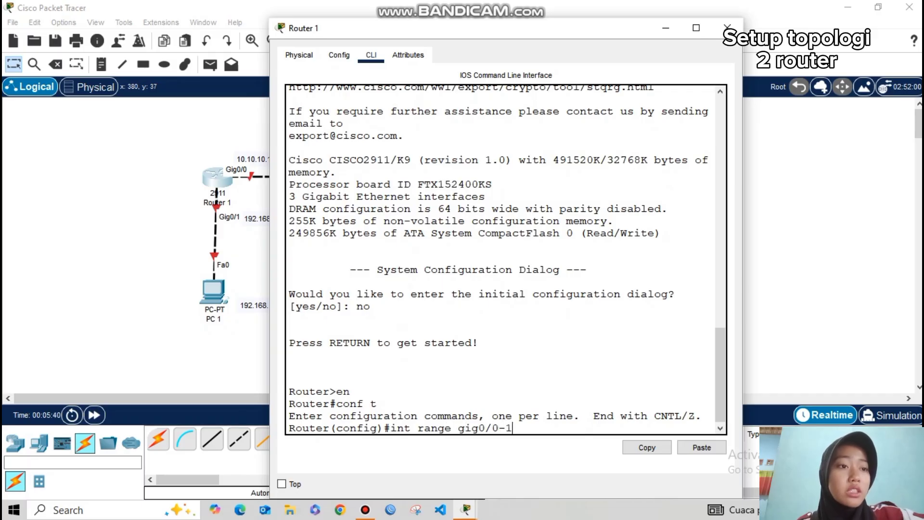
pyautogui.press('Return')
pyautogui.write('no shutdown')
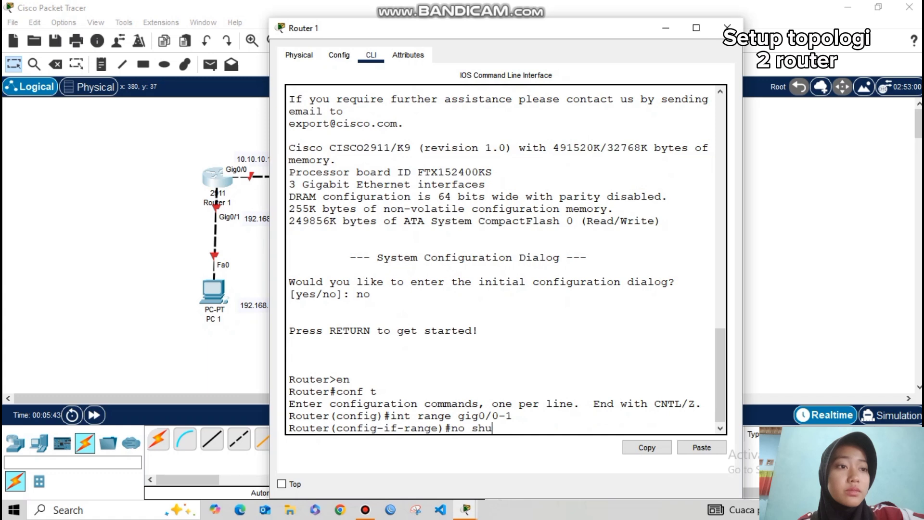
pyautogui.press('Return')
pyautogui.write('ex')
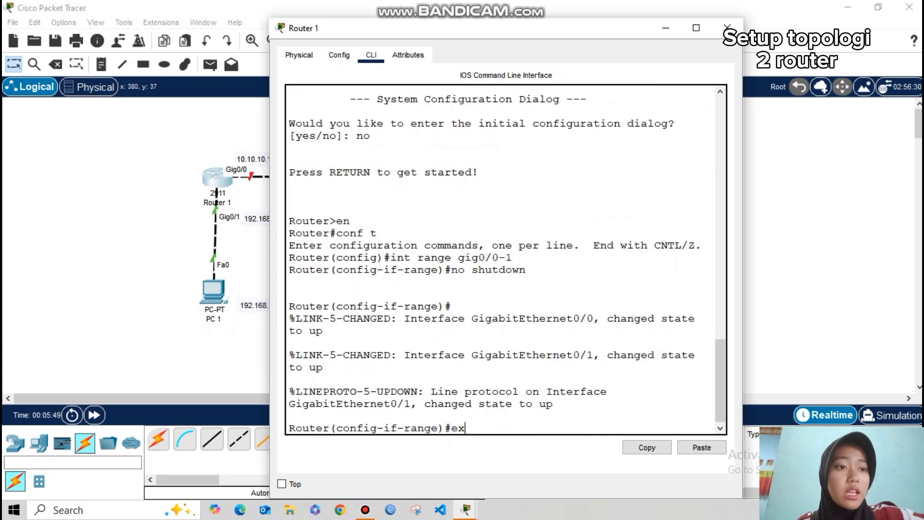
pyautogui.press('Return')
pyautogui.press('Return')
pyautogui.press('Return')
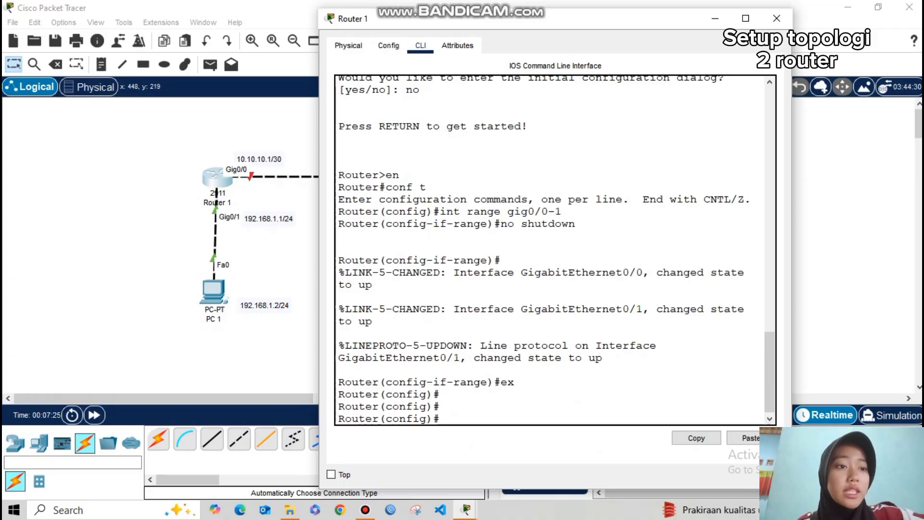
# On Router 1, assign IP address 10.10.10.1 with mask 255.255.255.252 to interface gig0/0 and return to global configuration mode.
pyautogui.write('int')
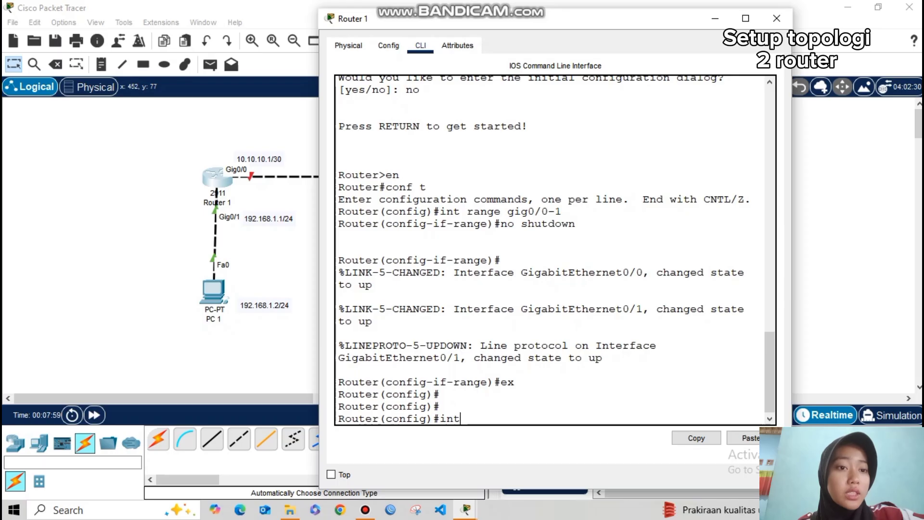
pyautogui.write(' gig0/0')
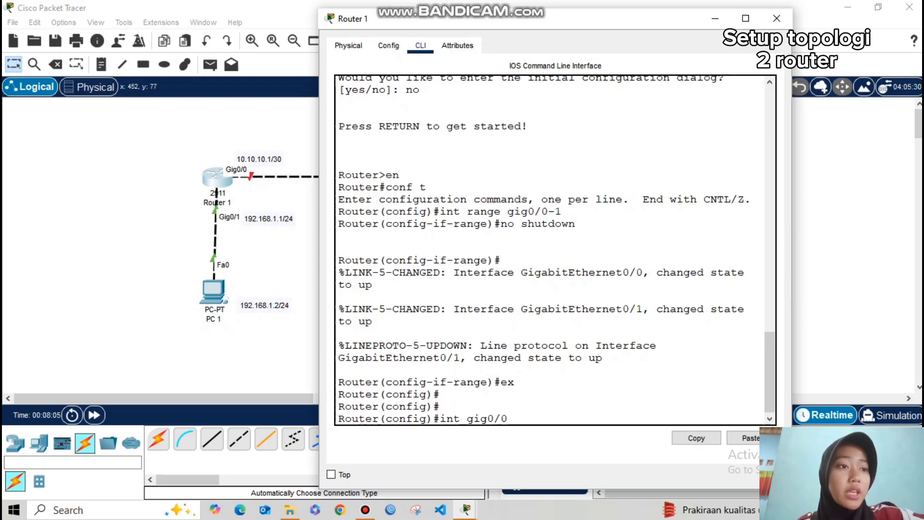
pyautogui.press('Return')
pyautogui.write('ip address 10.1')
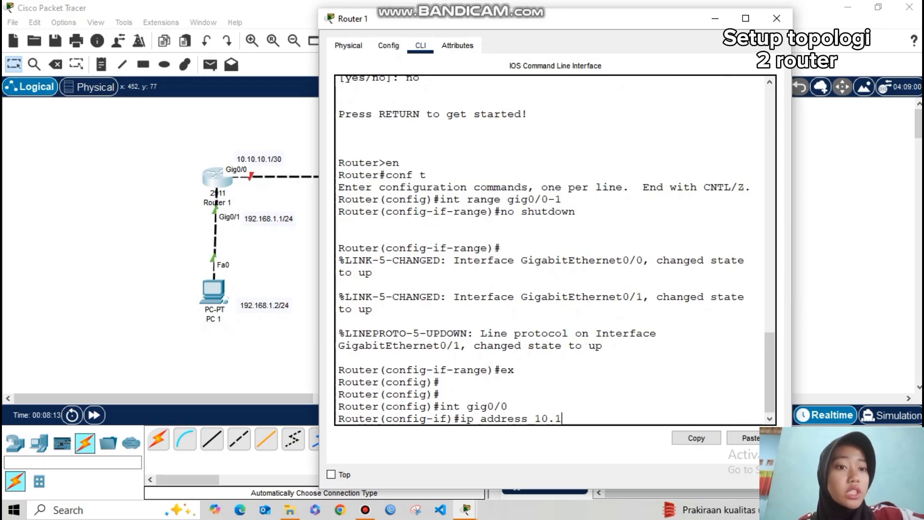
pyautogui.write('0.10.1 2')
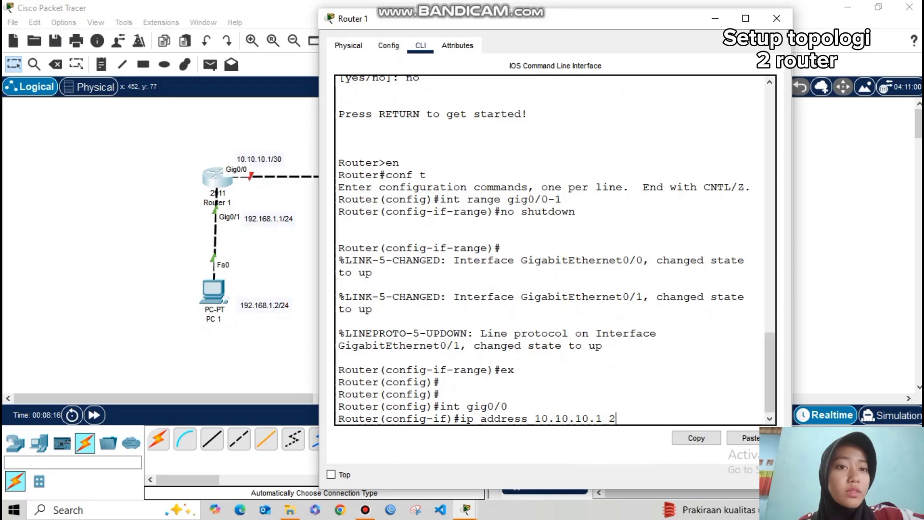
pyautogui.write('55.255.255.')
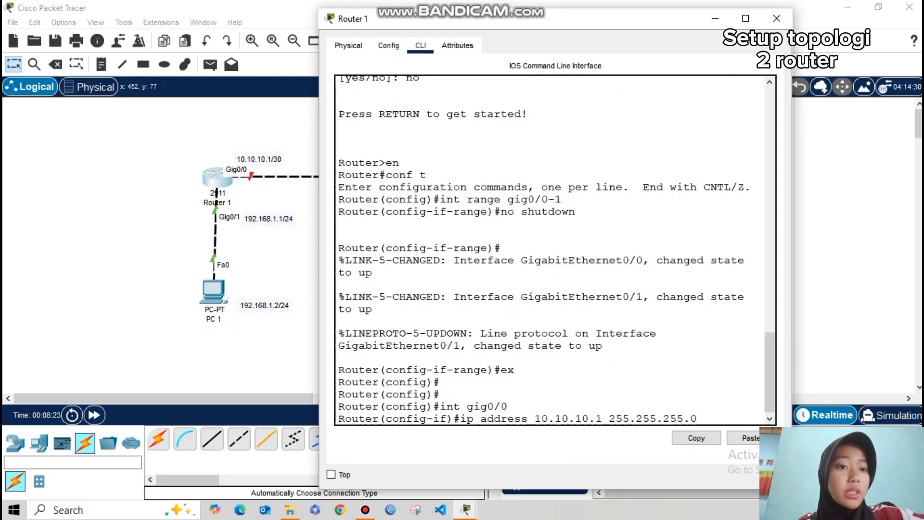
pyautogui.write('252')
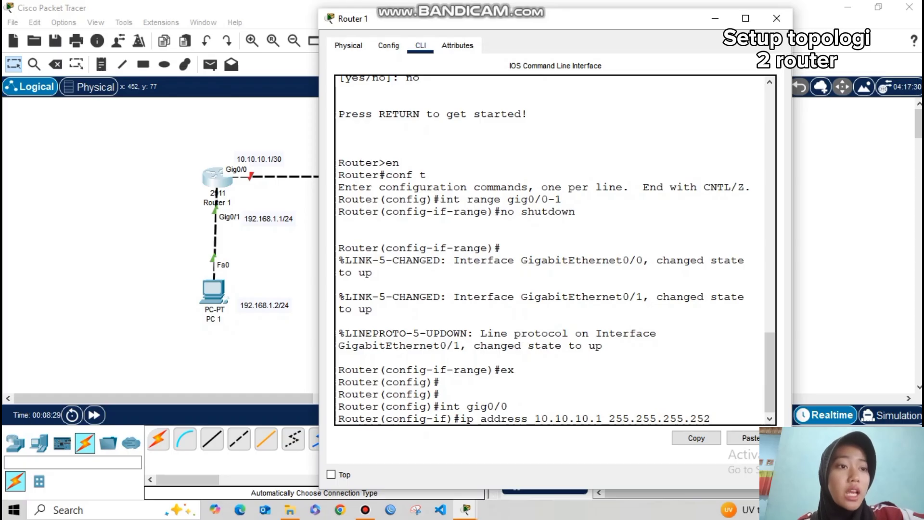
pyautogui.press('Return')
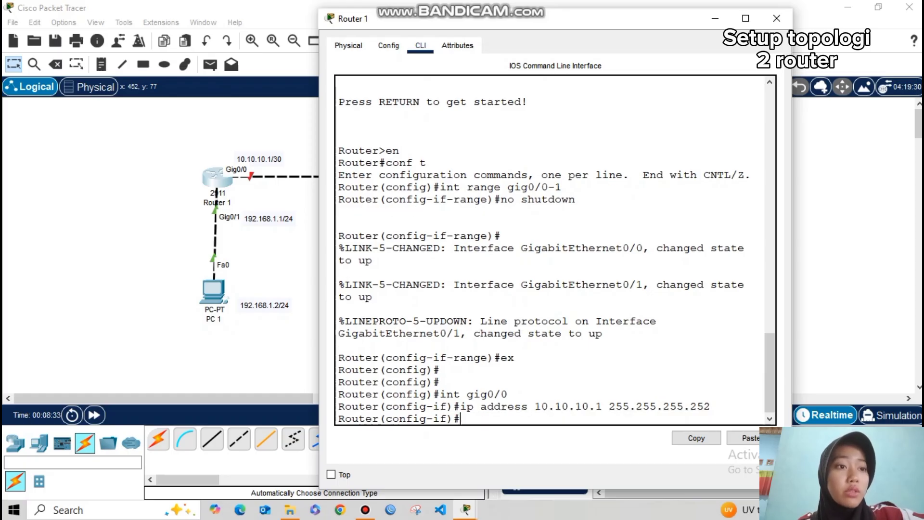
pyautogui.write('ex')
pyautogui.press('Return')
pyautogui.press('Return')
pyautogui.press('Return')
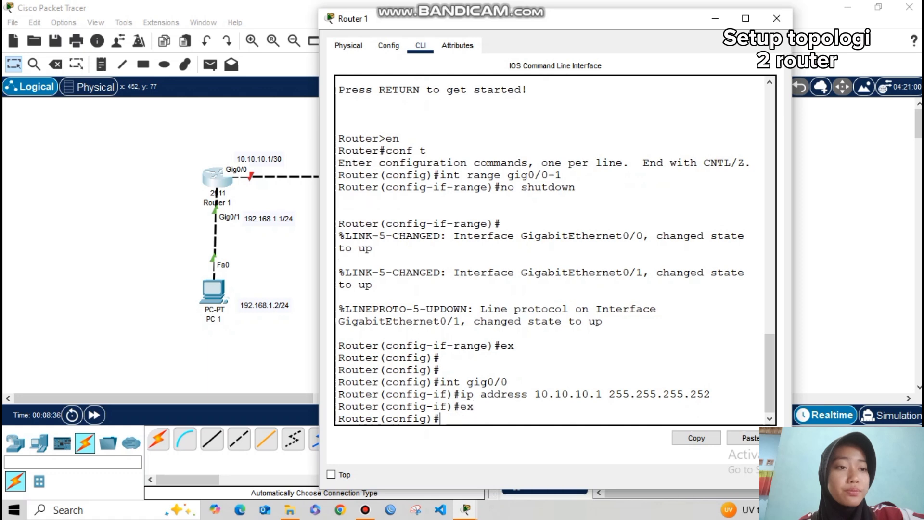
# On Router 1, assign IP address 192.168.1.1 with mask 255.255.255.0 to interface gig0/1 and exit interface configuration.
pyautogui.write('int gig0/1')
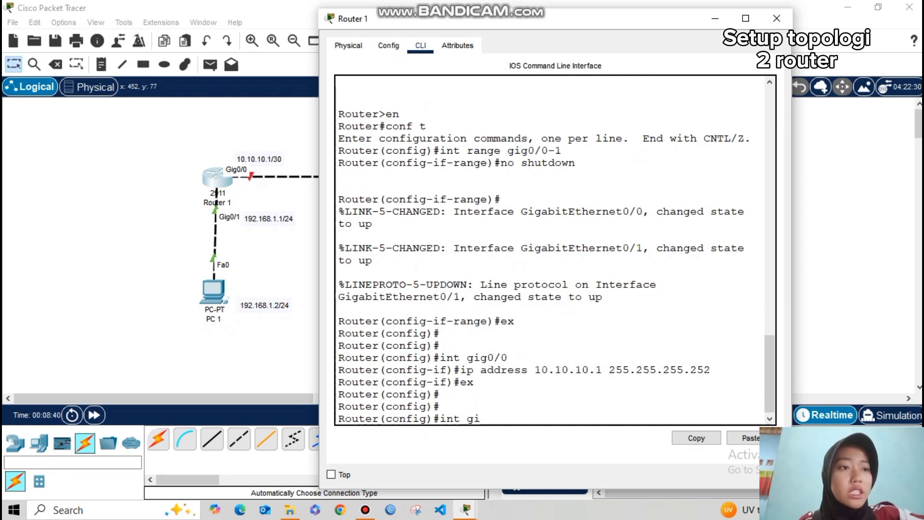
pyautogui.press('Return')
pyautogui.press('Up')
pyautogui.press('Up')
pyautogui.press('Up')
pyautogui.press('Left')
pyautogui.press('Left')
pyautogui.press('Left')
pyautogui.press('Left')
pyautogui.press('Left')
pyautogui.press('Left')
pyautogui.press('Left')
pyautogui.press('Left')
pyautogui.press('Left')
pyautogui.press('Left')
pyautogui.press('Left')
pyautogui.press('Left')
pyautogui.press('Left')
pyautogui.press('Left')
pyautogui.press('Left')
pyautogui.press('Left')
pyautogui.press('BackSpace')
pyautogui.press('BackSpace')
pyautogui.press('BackSpace')
pyautogui.press('BackSpace')
pyautogui.press('BackSpace')
pyautogui.press('BackSpace')
pyautogui.press('BackSpace')
pyautogui.press('BackSpace')
pyautogui.press('BackSpace')
pyautogui.write('92.168.')
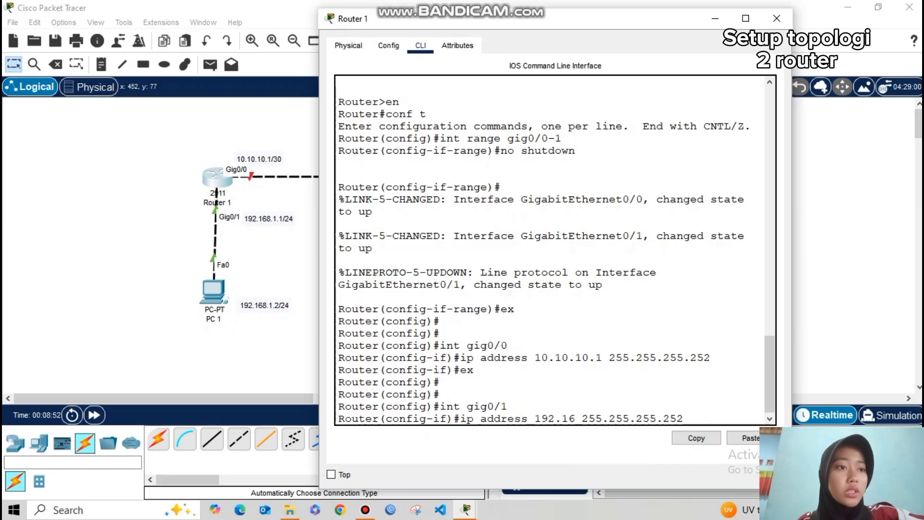
pyautogui.write('1.1')
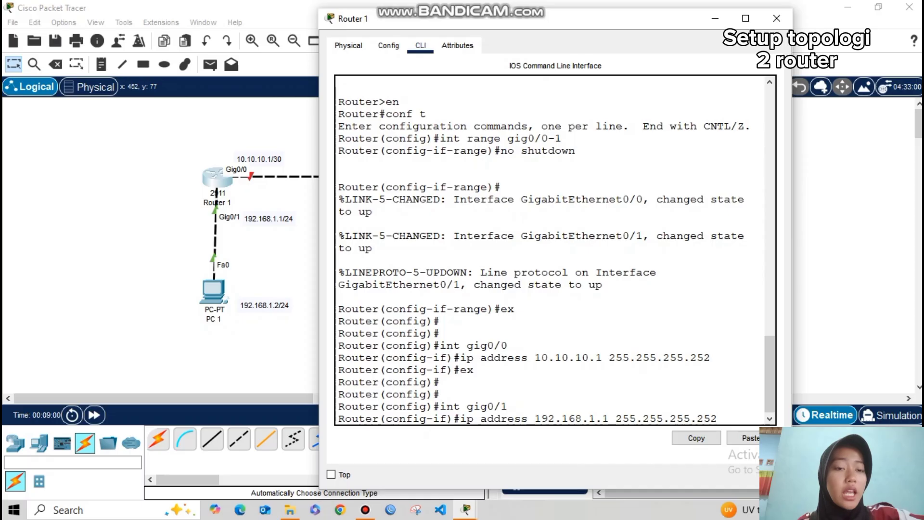
pyautogui.press('BackSpace')
pyautogui.press('BackSpace')
pyautogui.press('BackSpace')
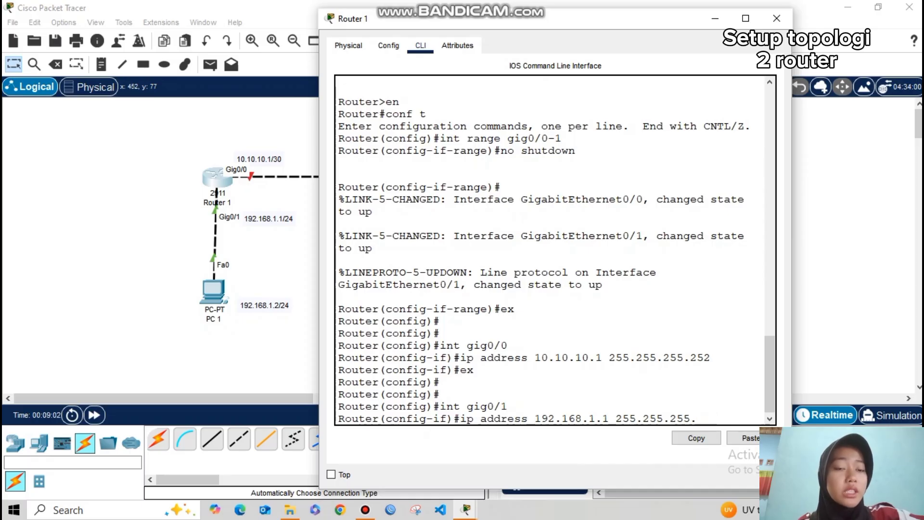
pyautogui.write('0')
pyautogui.press('Return')
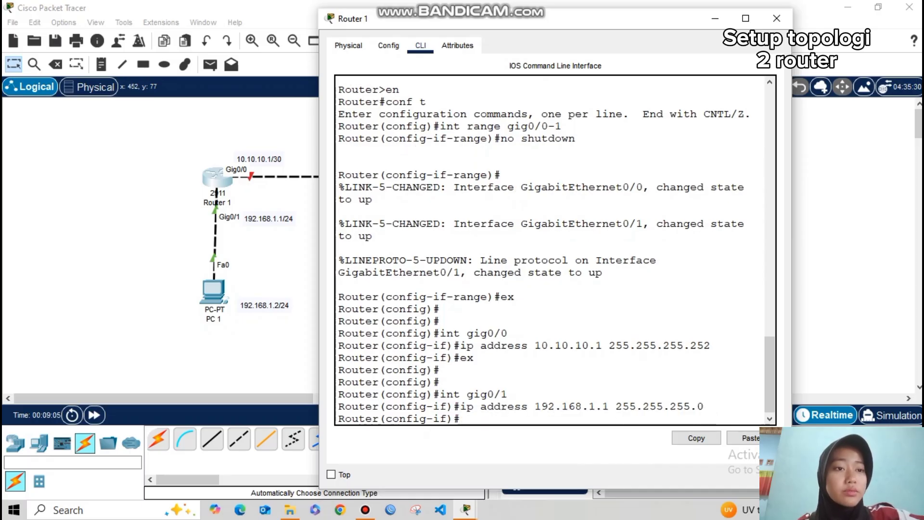
pyautogui.write('e')
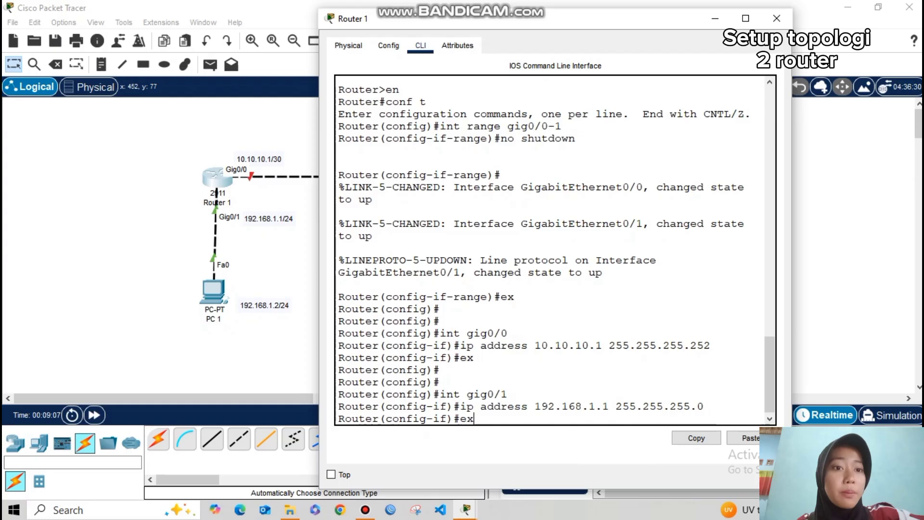
pyautogui.write('x')
pyautogui.press('Return')
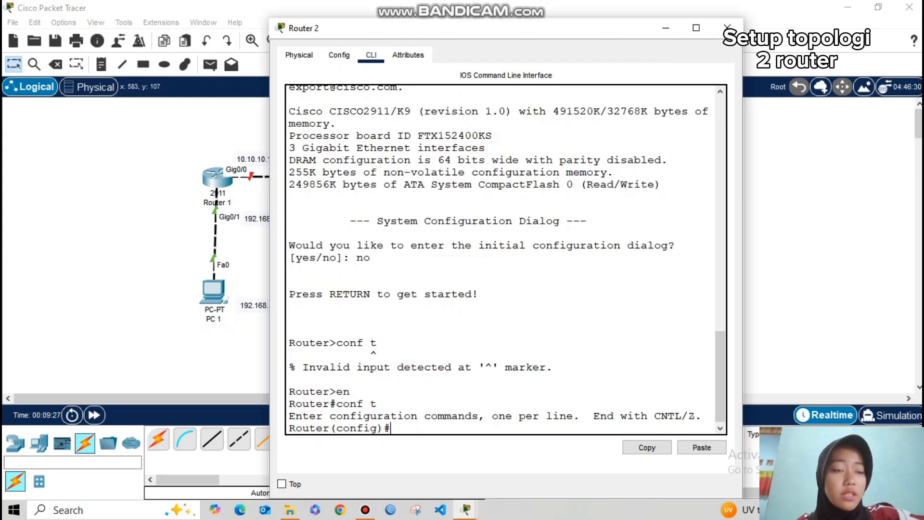
# On Router 2, enable the interface range gig0/0-1 with no shutdown and return to global configuration mode.
pyautogui.write('int')
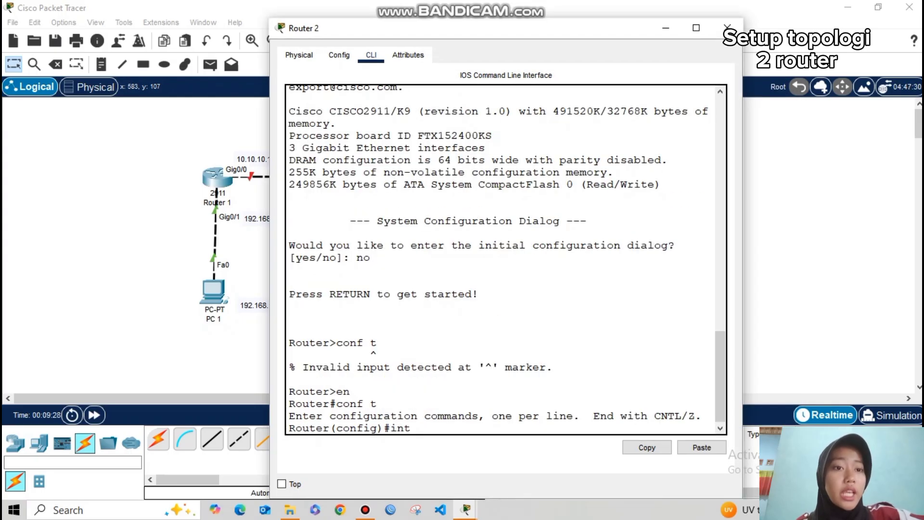
pyautogui.write(' range ')
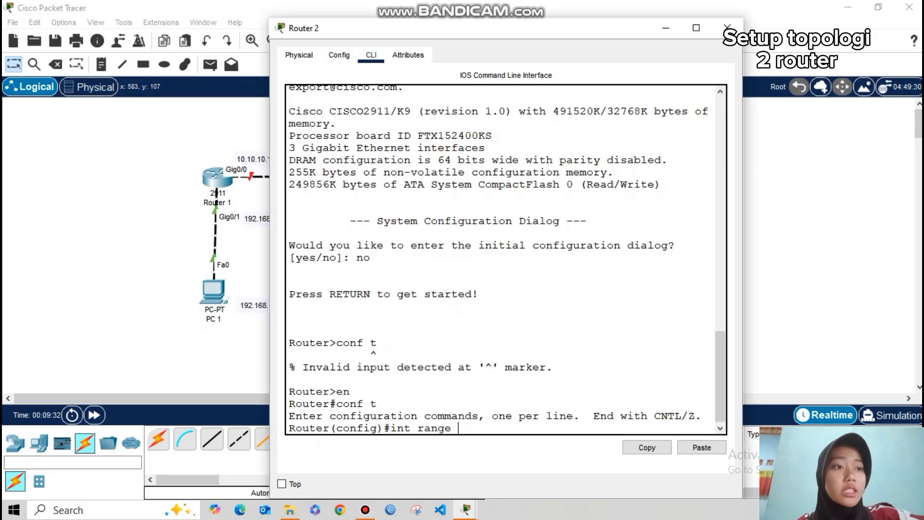
pyautogui.write('gig0/0-1')
pyautogui.press('Return')
pyautogui.write('nfig-if-range)#no shu')
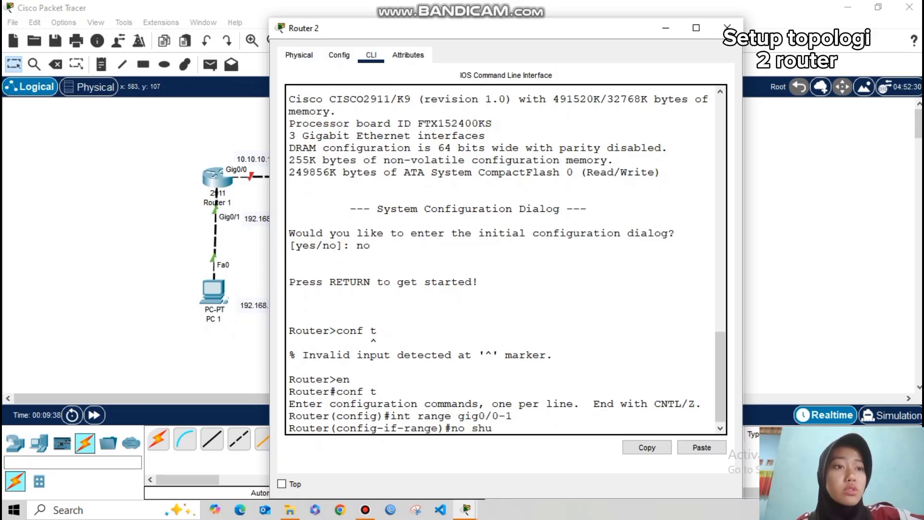
pyautogui.write('tdown')
pyautogui.press('Return')
pyautogui.write('ex')
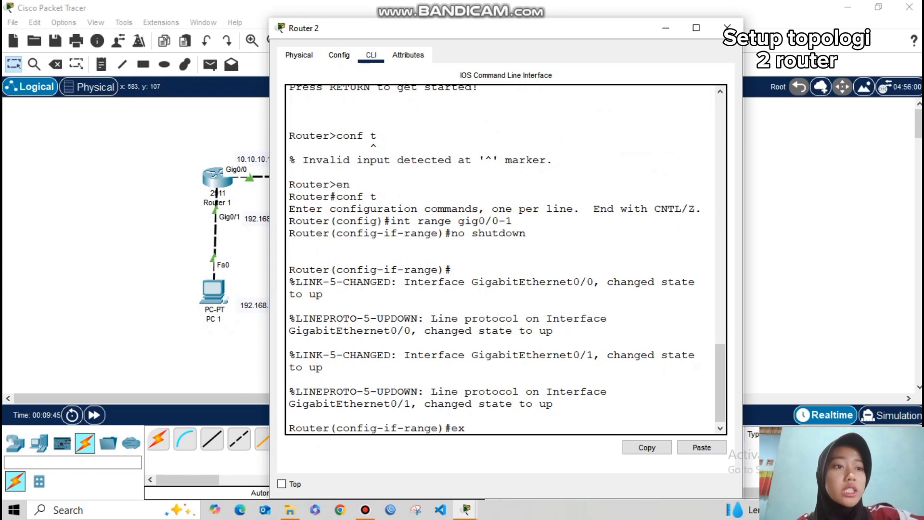
pyautogui.press('Return')
pyautogui.press('Return')
pyautogui.press('Return')
# On Router 2, assign IP address 10.10.10.2 with mask 255.255.255.252 to interface gig0/0 and return to global configuration mode.
pyautogui.write('int gig0/0')
pyautogui.press('Return')
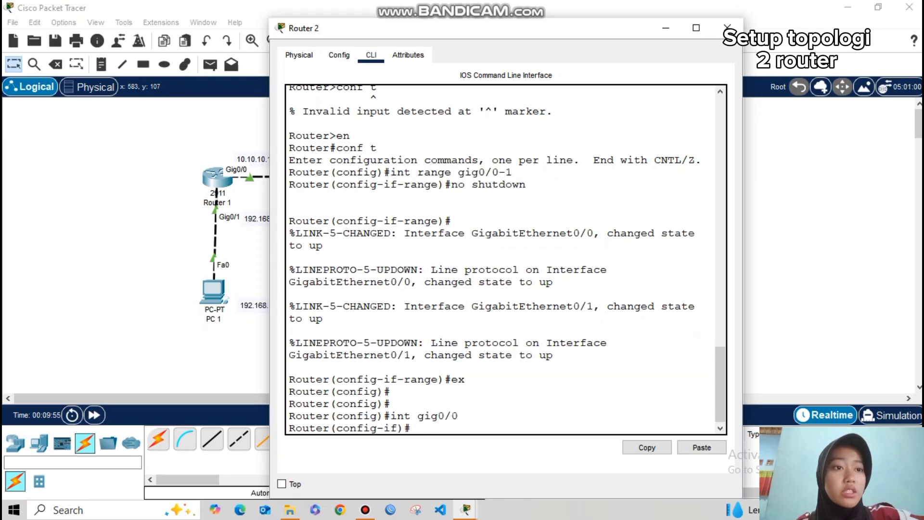
pyautogui.write('ip address ')
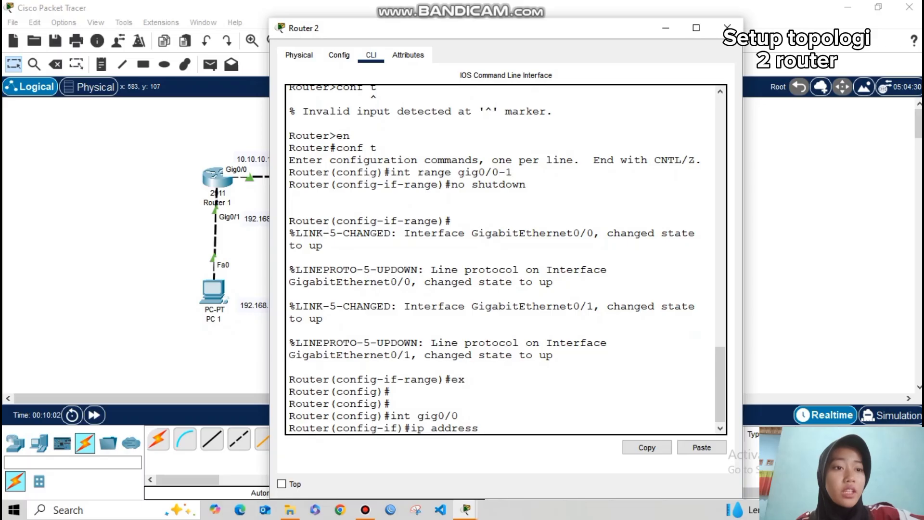
pyautogui.write('10.10.10.2 255')
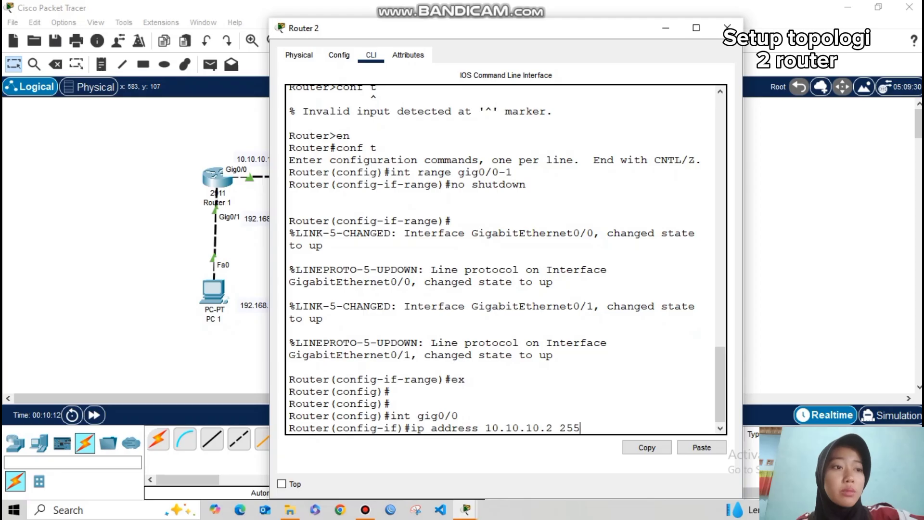
pyautogui.write('.255.255.252')
pyautogui.press('Return')
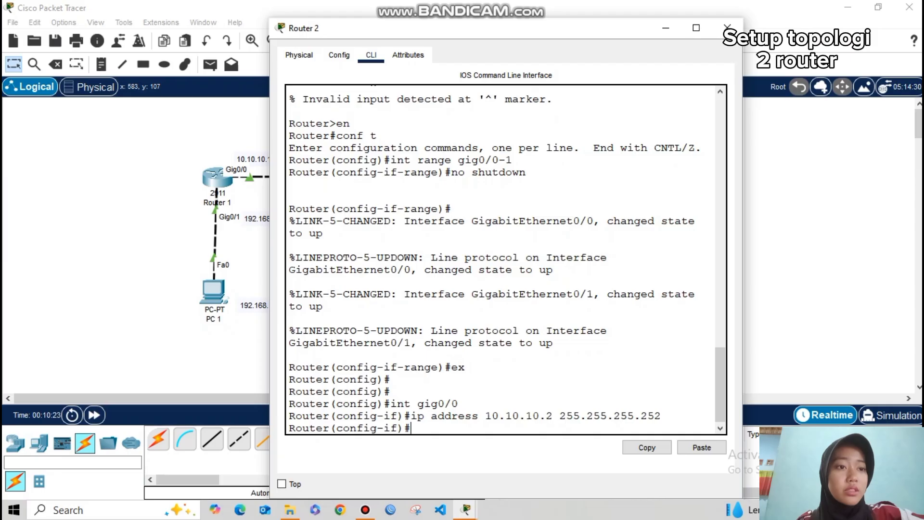
pyautogui.write('e')
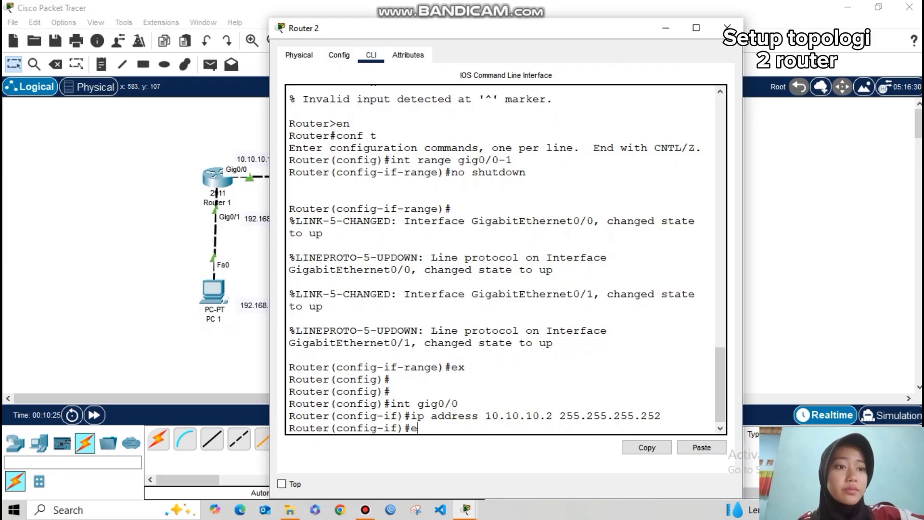
pyautogui.write('x')
pyautogui.press('Return')
pyautogui.press('Return')
# On Router 2, assign IP address 192.168.2.1 with mask 255.255.255.0 to interface gig0/1, exit interface configuration and leave the router window.
pyautogui.write('int gig0/1')
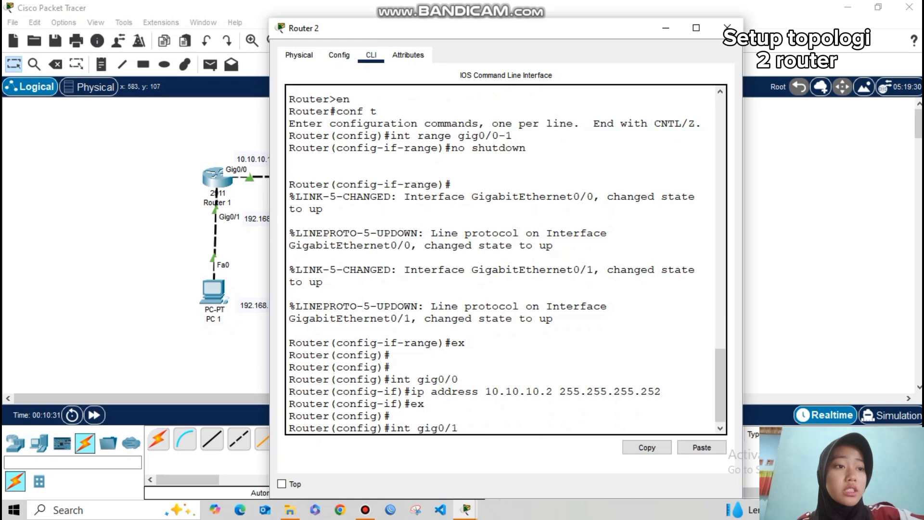
pyautogui.press('Return')
pyautogui.write('i')
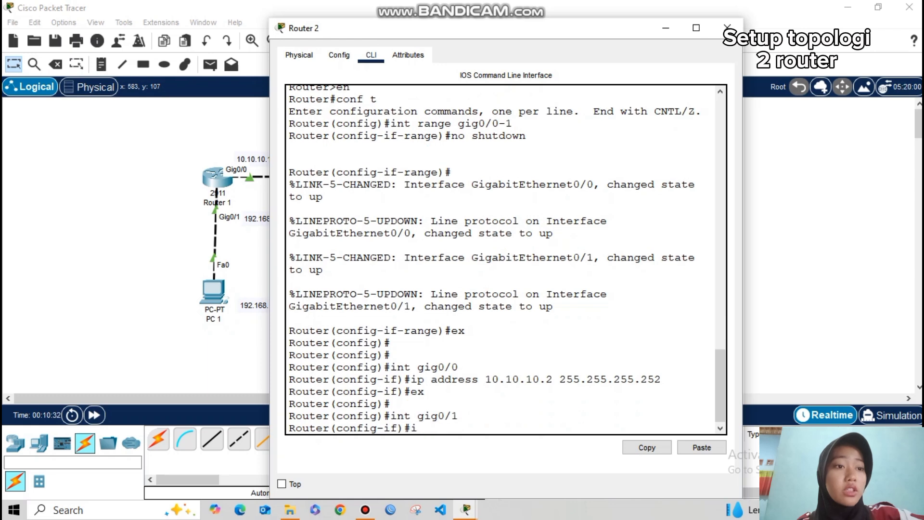
pyautogui.write('p address 192')
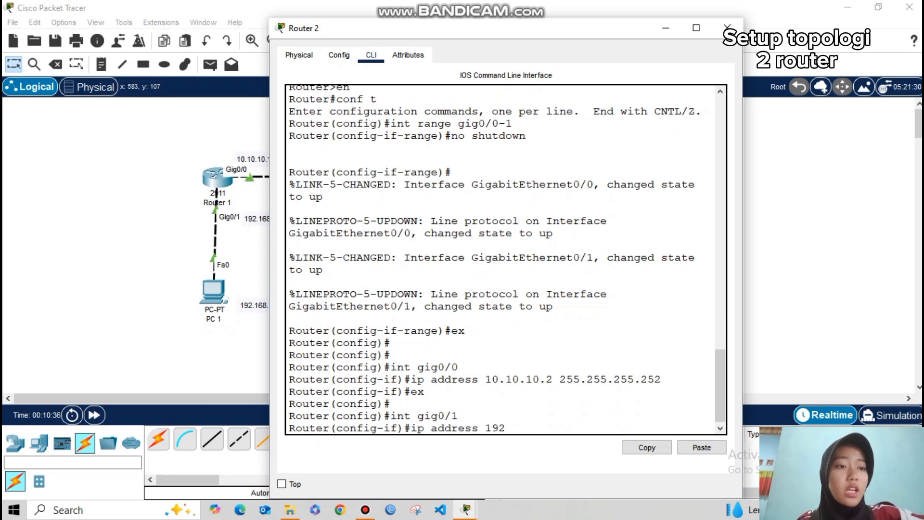
pyautogui.write('.168.2.1 255')
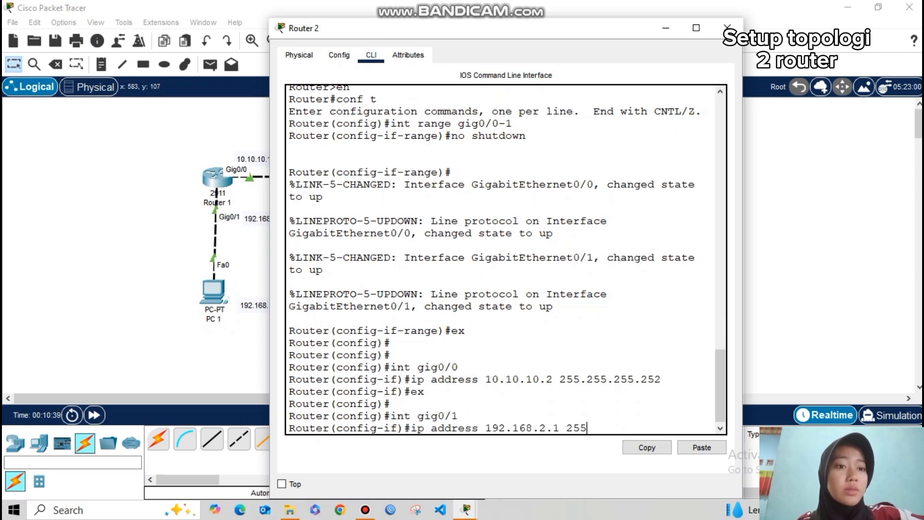
pyautogui.write('.255.255.25')
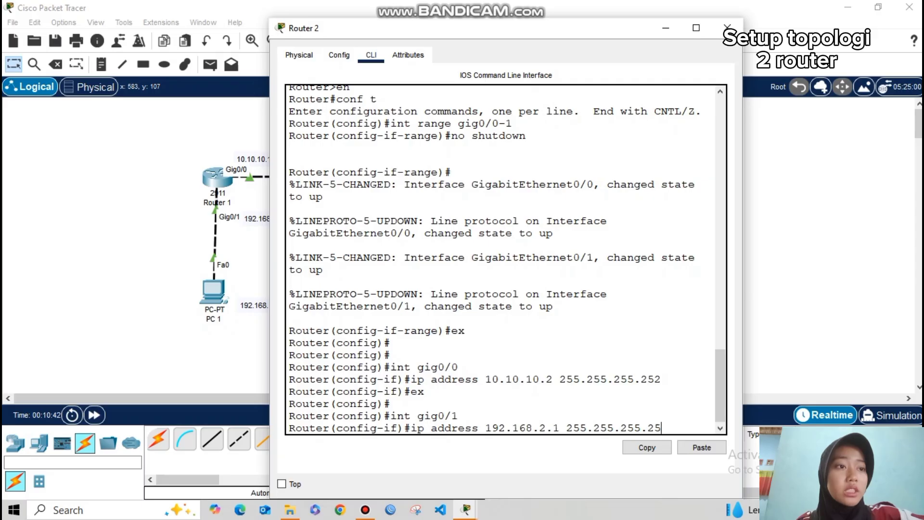
pyautogui.press('BackSpace')
pyautogui.press('BackSpace')
pyautogui.write('0')
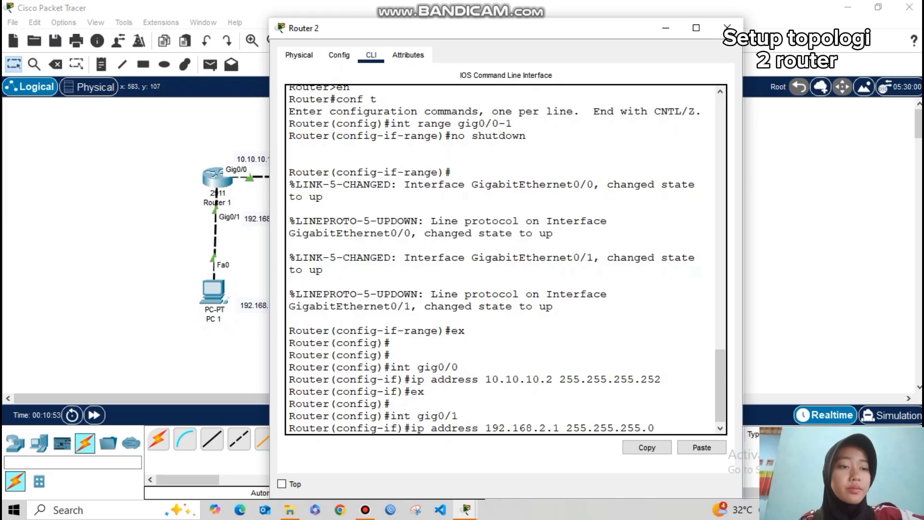
pyautogui.press('Return')
pyautogui.press('Return')
pyautogui.write('er(config-if)#e')
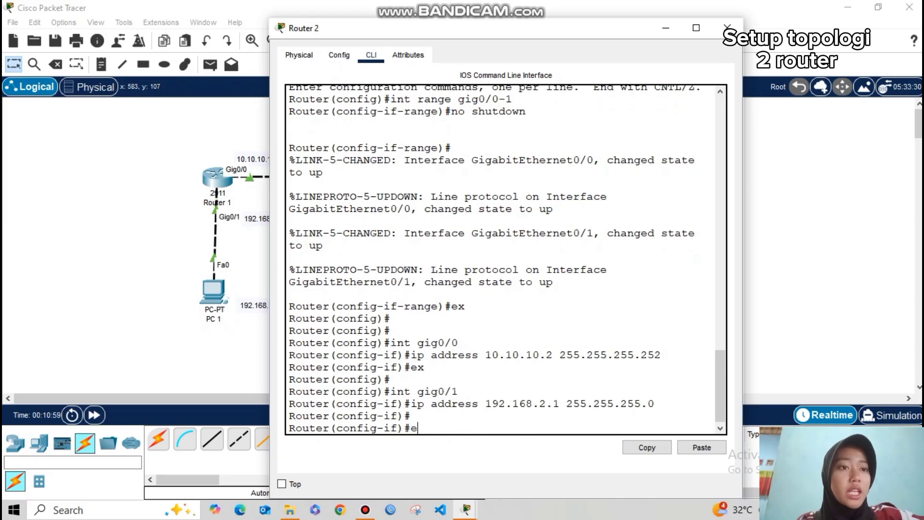
pyautogui.write('x')
pyautogui.press('Return')
pyautogui.press('Return')
pyautogui.click(159, 188)
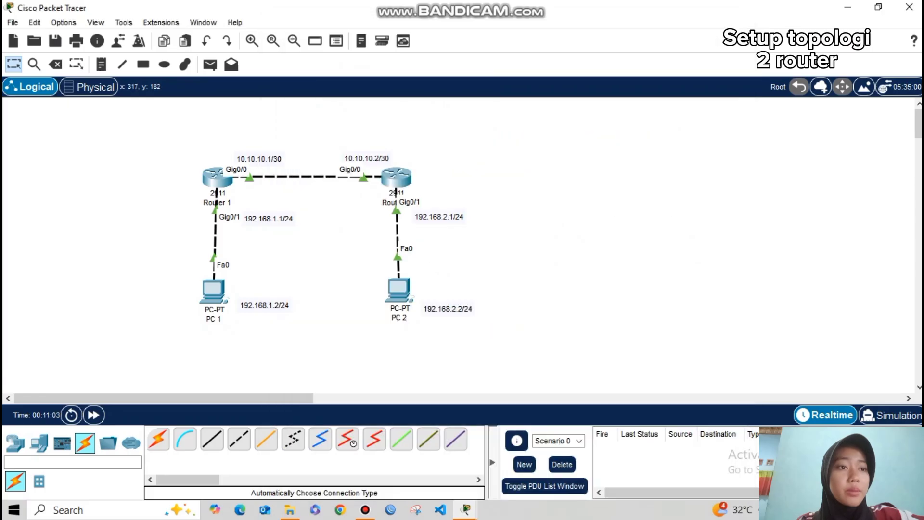
# In PC 1's IP configuration, set the static IPv4 address to 192.168.1.2 with subnet mask 255.255.255.0.
pyautogui.click(214, 290)
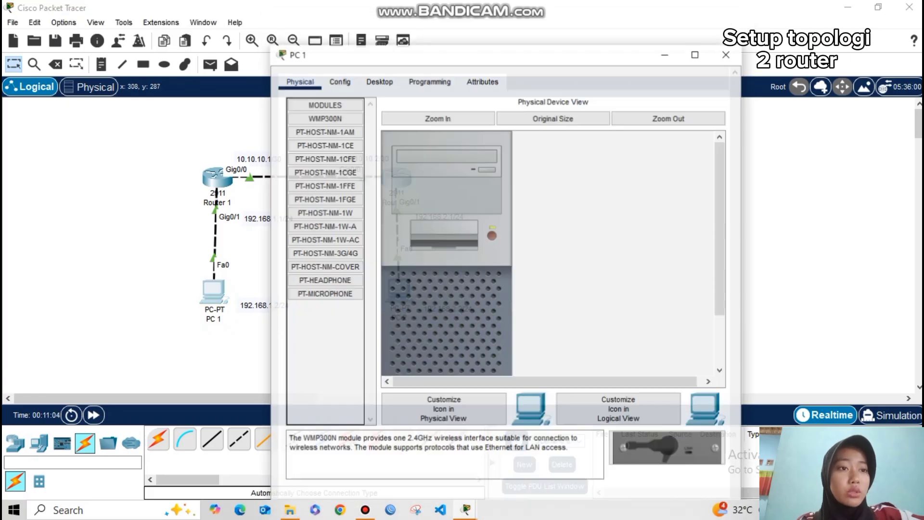
pyautogui.click(379, 55)
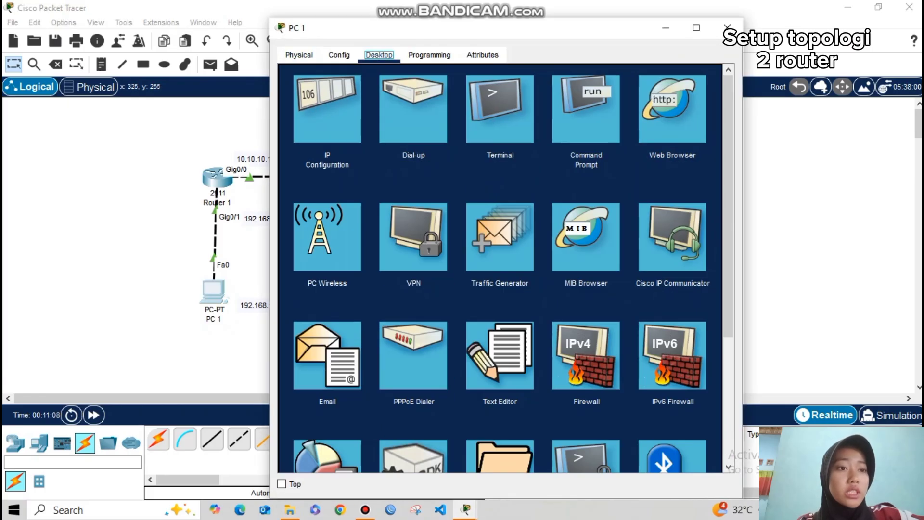
pyautogui.click(326, 109)
pyautogui.click(578, 149)
pyautogui.write('192.')
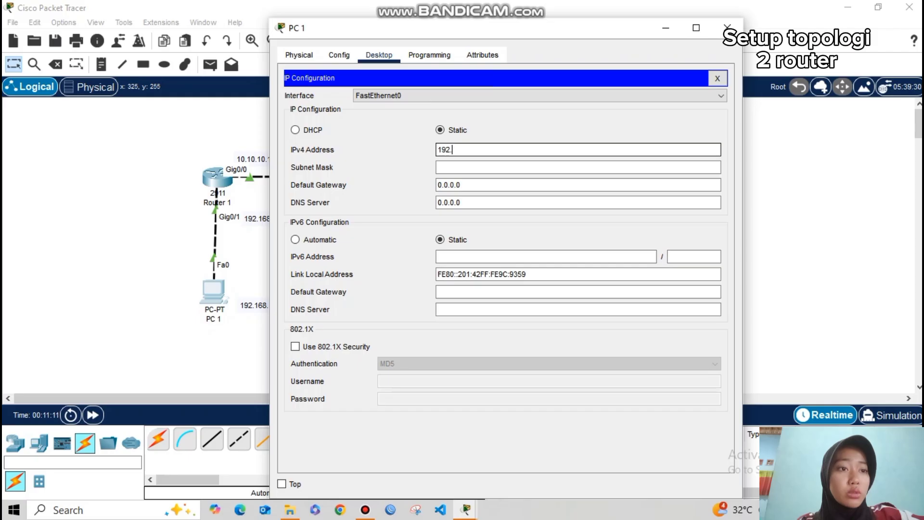
pyautogui.write('168.1.2')
pyautogui.press('Tab')
# Set PC 1's default gateway to 192.168.1.1 and close its configuration window.
pyautogui.press('Tab')
pyautogui.press('BackSpace')
pyautogui.press('BackSpace')
pyautogui.press('BackSpace')
pyautogui.press('BackSpace')
pyautogui.press('BackSpace')
pyautogui.press('BackSpace')
pyautogui.press('BackSpace')
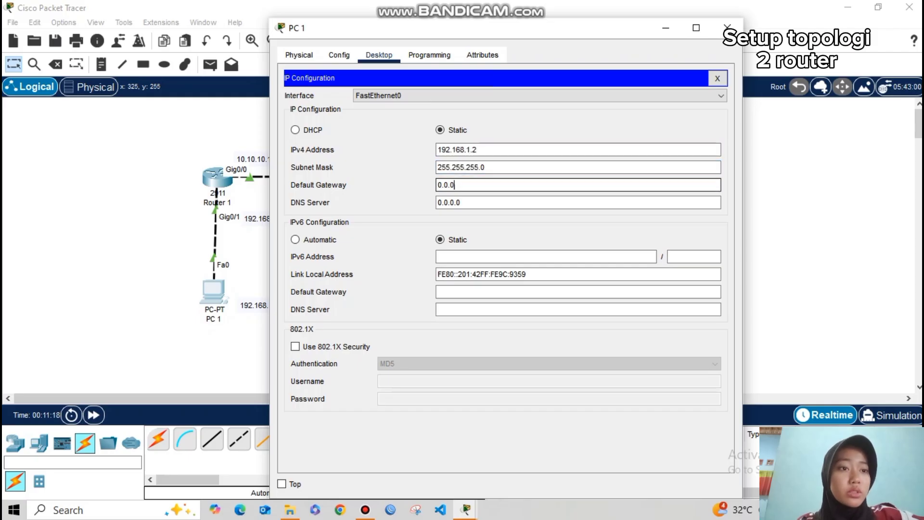
pyautogui.write('192')
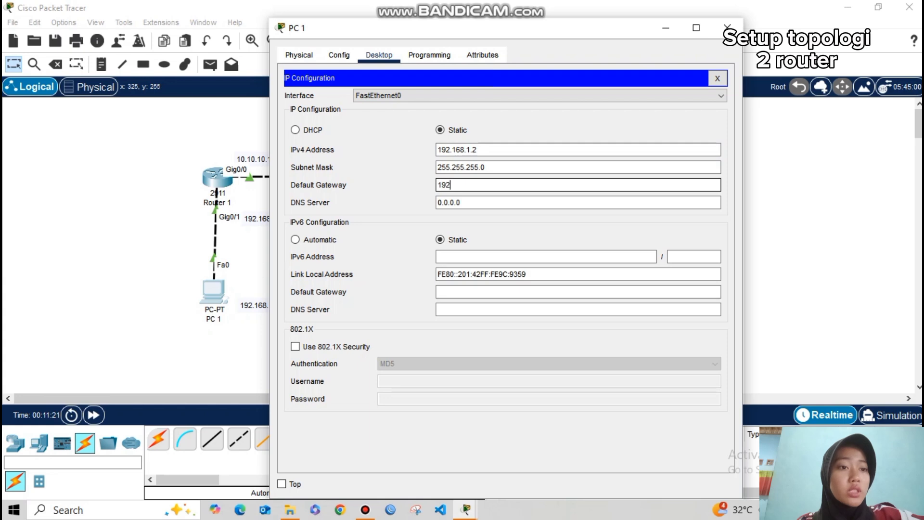
pyautogui.write('.168.1.1')
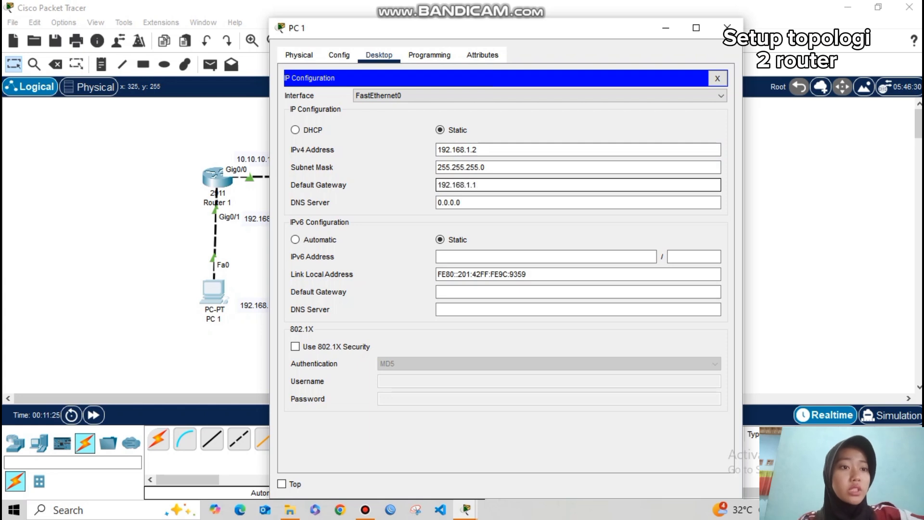
pyautogui.click(727, 27)
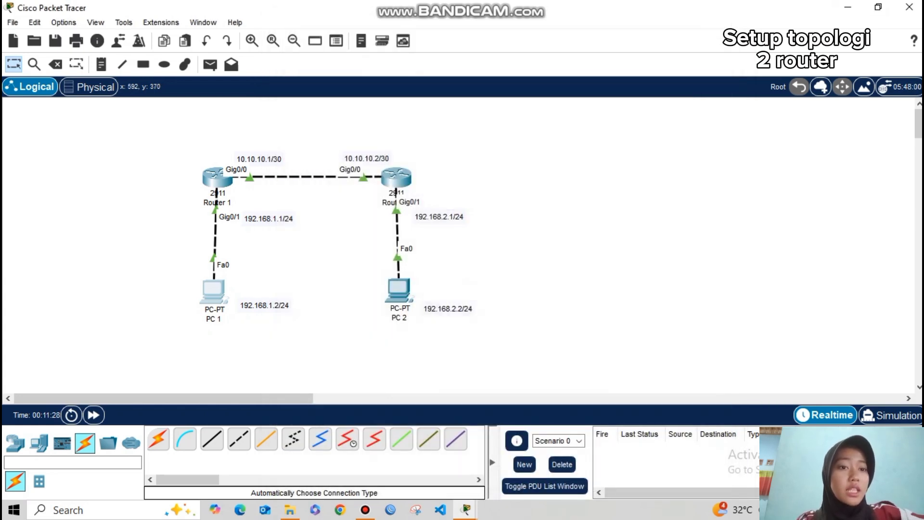
# In PC 2's IP configuration, set the static IPv4 address to 192.168.2.2 with subnet mask 255.255.255.0.
pyautogui.click(399, 290)
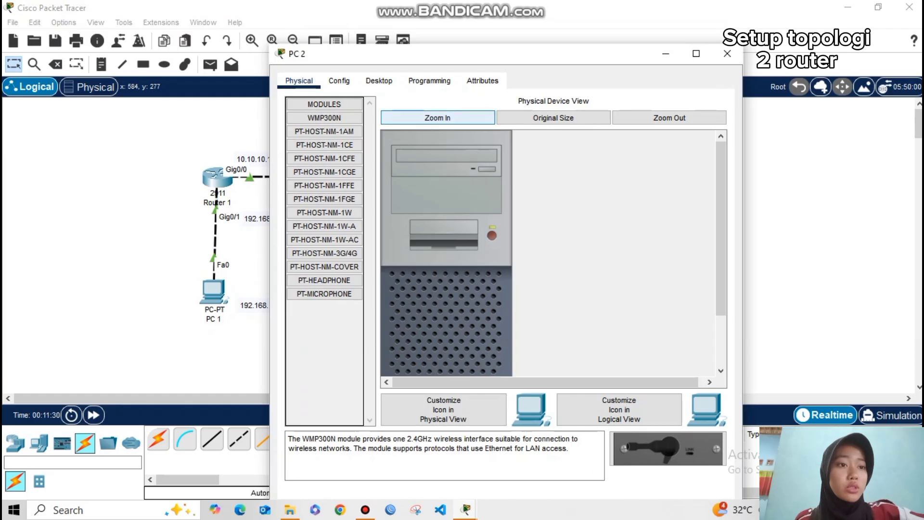
pyautogui.click(379, 80)
pyautogui.click(328, 137)
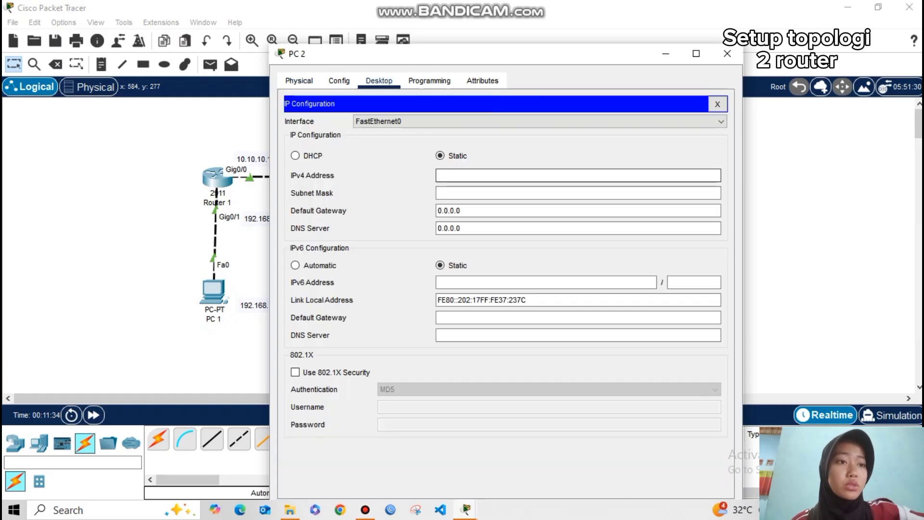
pyautogui.write('192.168.2.2')
pyautogui.click(460, 193)
# Set PC 2's default gateway to 192.168.2.1 and close its configuration window.
pyautogui.click(460, 210)
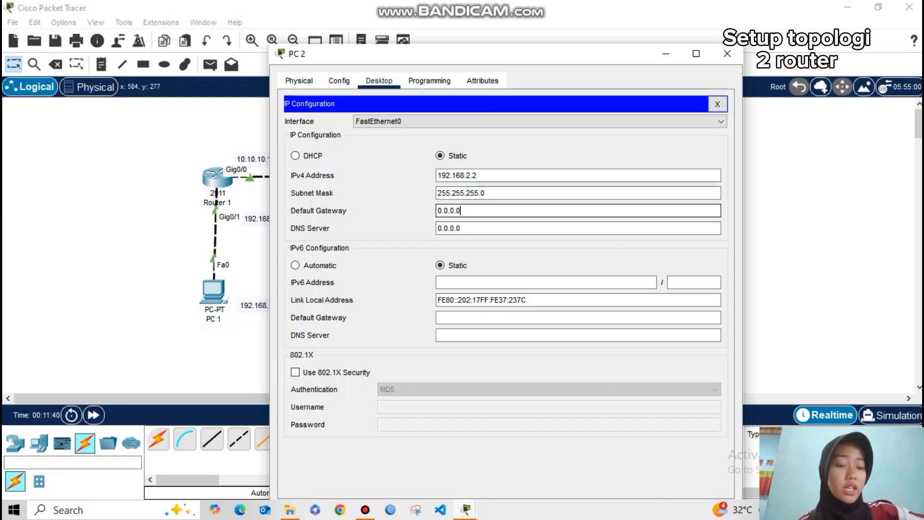
pyautogui.press('BackSpace')
pyautogui.press('BackSpace')
pyautogui.press('BackSpace')
pyautogui.press('BackSpace')
pyautogui.press('BackSpace')
pyautogui.press('BackSpace')
pyautogui.press('BackSpace')
pyautogui.write('192.168.2.1')
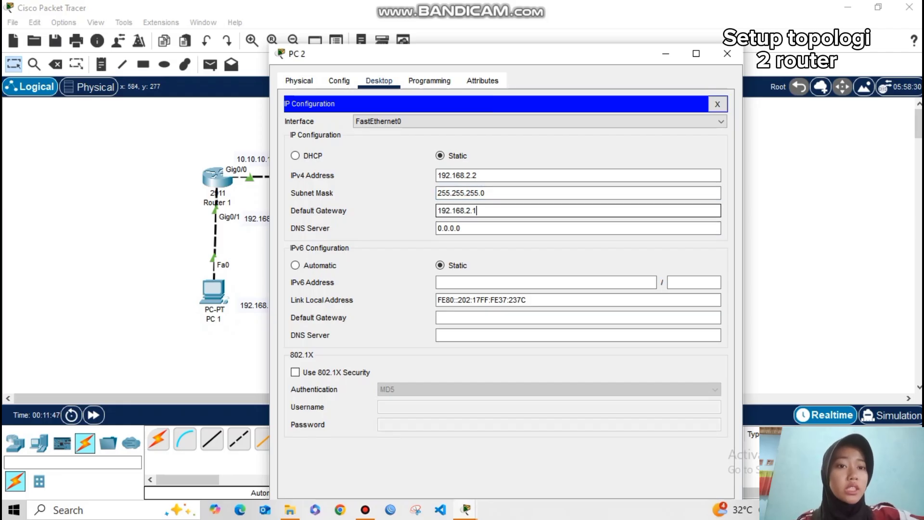
pyautogui.click(728, 54)
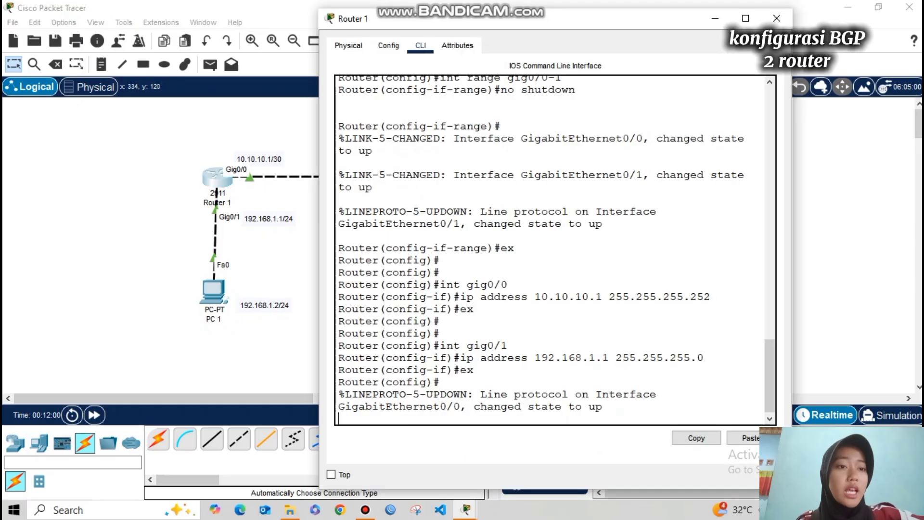
# On Router 1, query the command help for router bgp, and enter BGP configuration with autonomous system number 1.
pyautogui.press('Return')
pyautogui.press('Return')
pyautogui.press('Return')
pyautogui.press('Return')
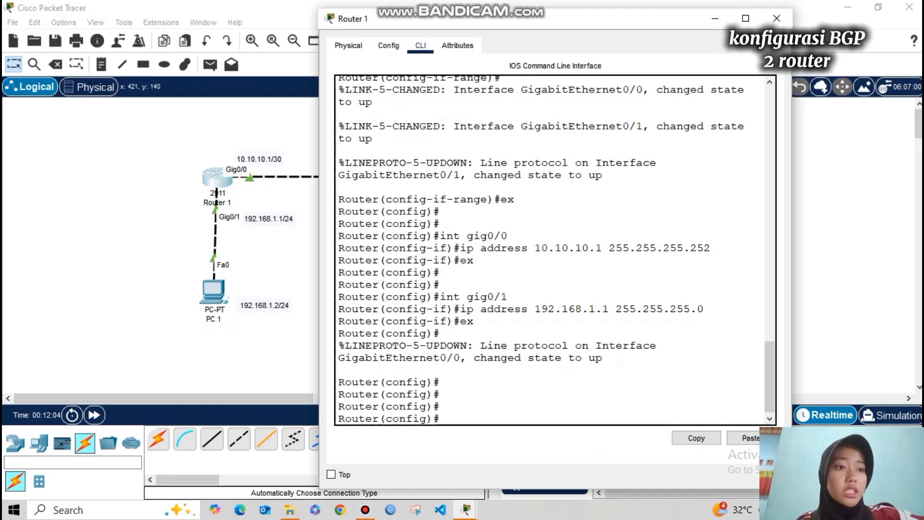
pyautogui.write('route')
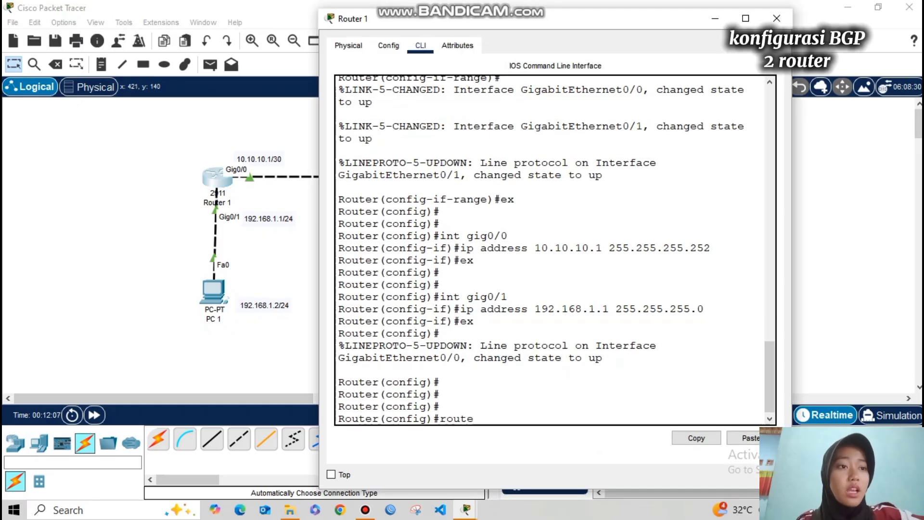
pyautogui.press('Return')
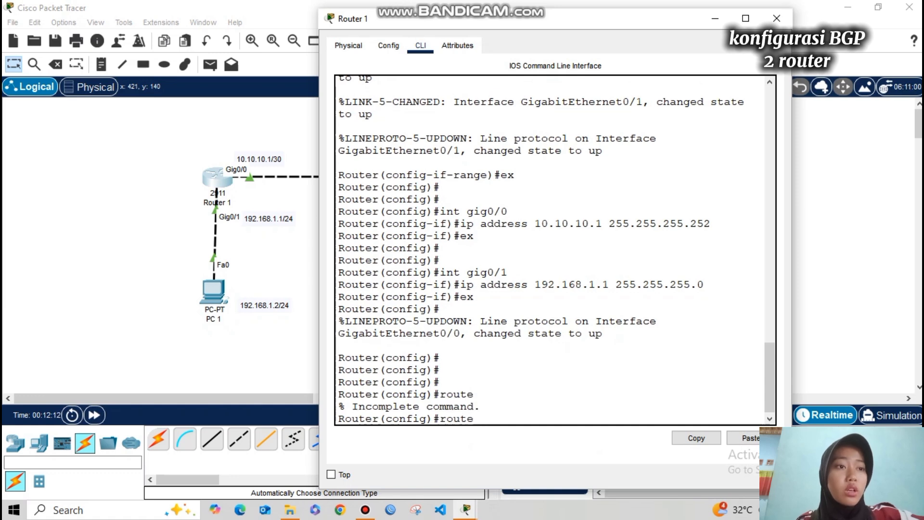
pyautogui.write('r bgp')
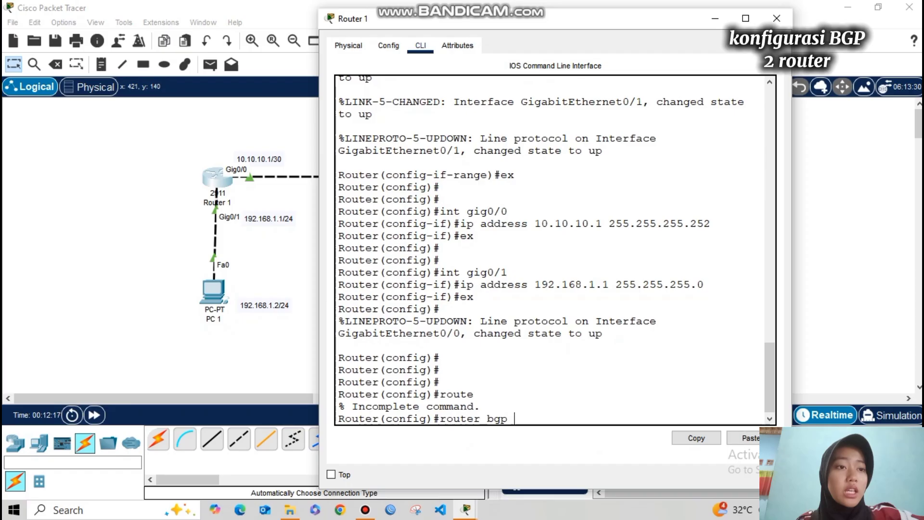
pyautogui.write(' ?')
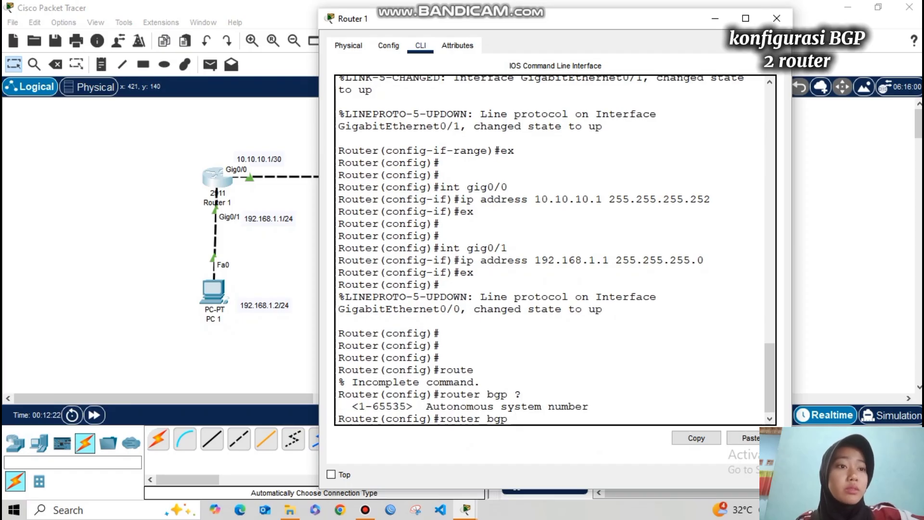
pyautogui.moveTo(426, 406); pyautogui.dragTo(588, 406)
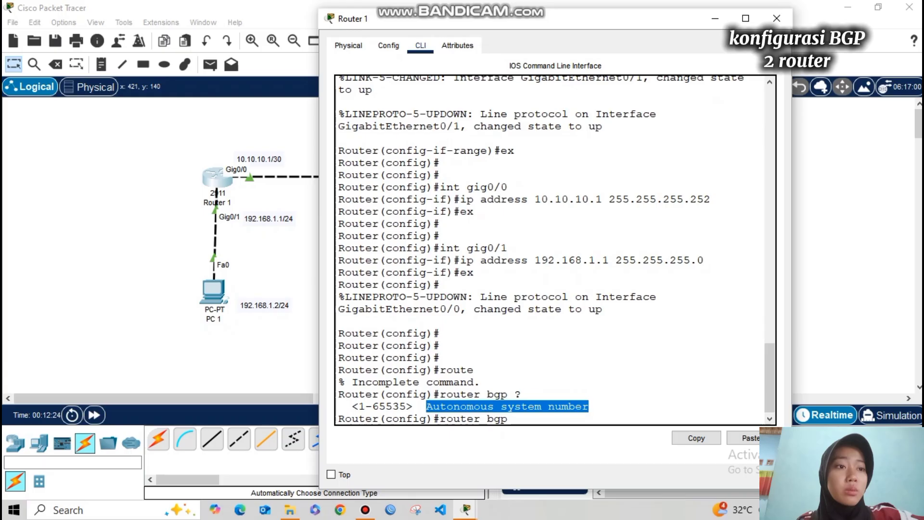
pyautogui.click(513, 418)
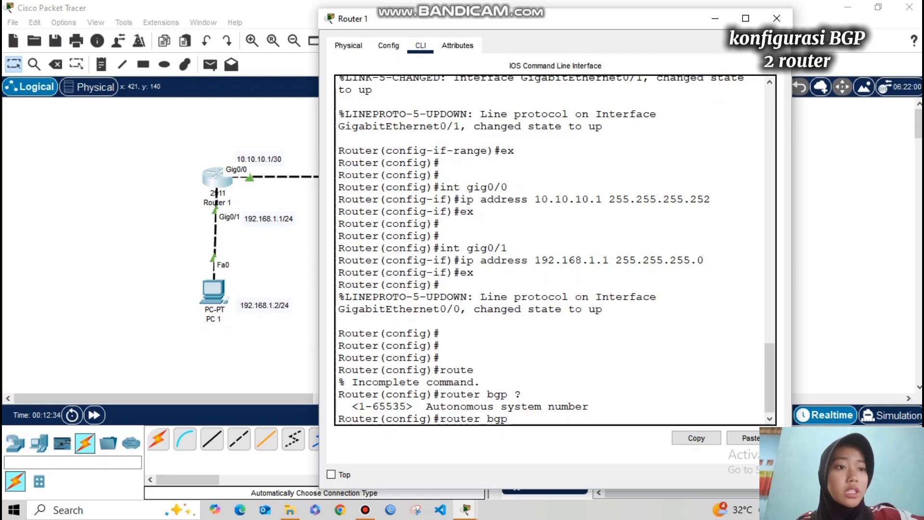
pyautogui.write('1')
pyautogui.press('Return')
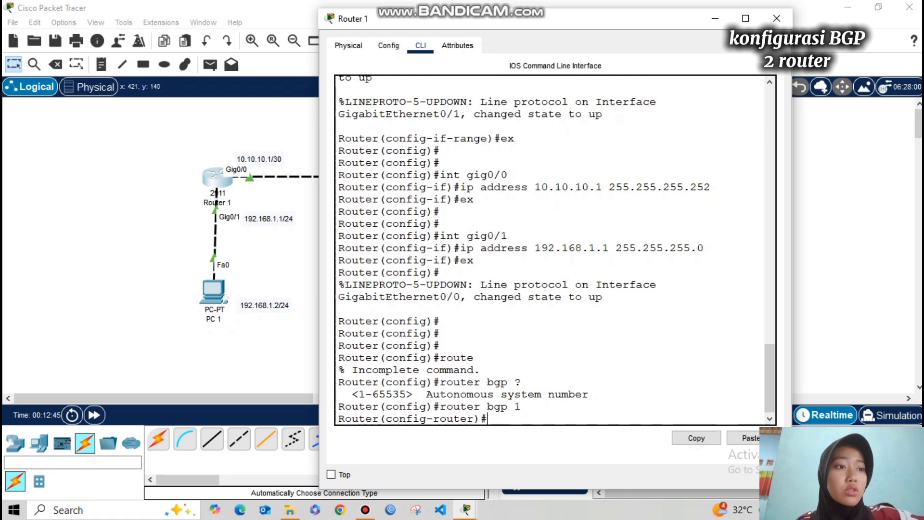
pyautogui.write('netw')
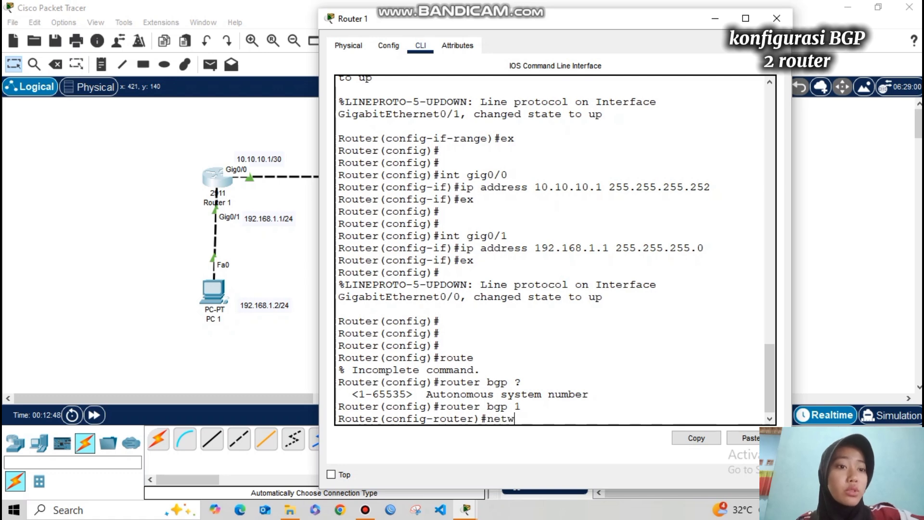
pyautogui.write('ork 10')
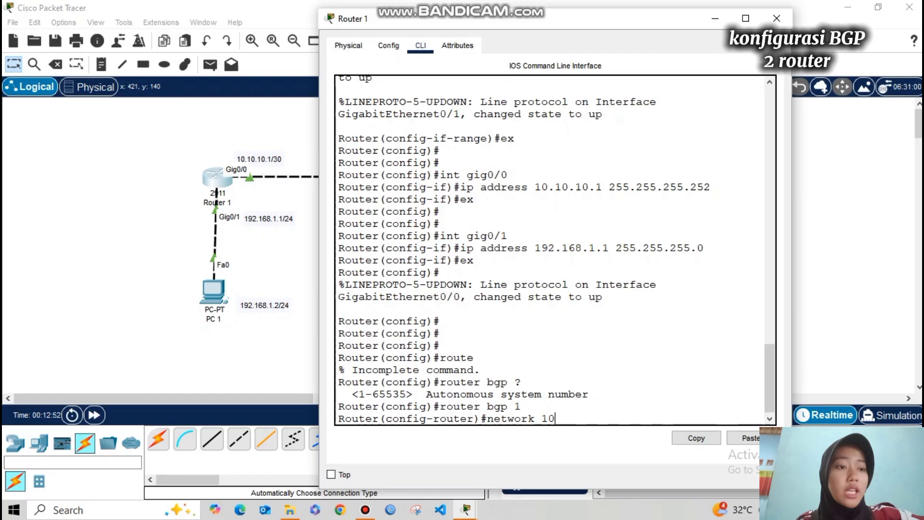
pyautogui.press('BackSpace')
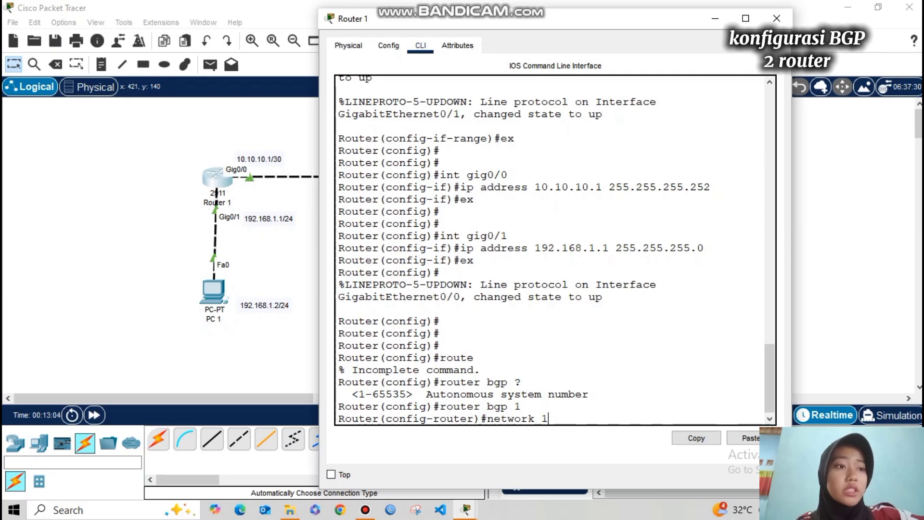
pyautogui.click(275, 285)
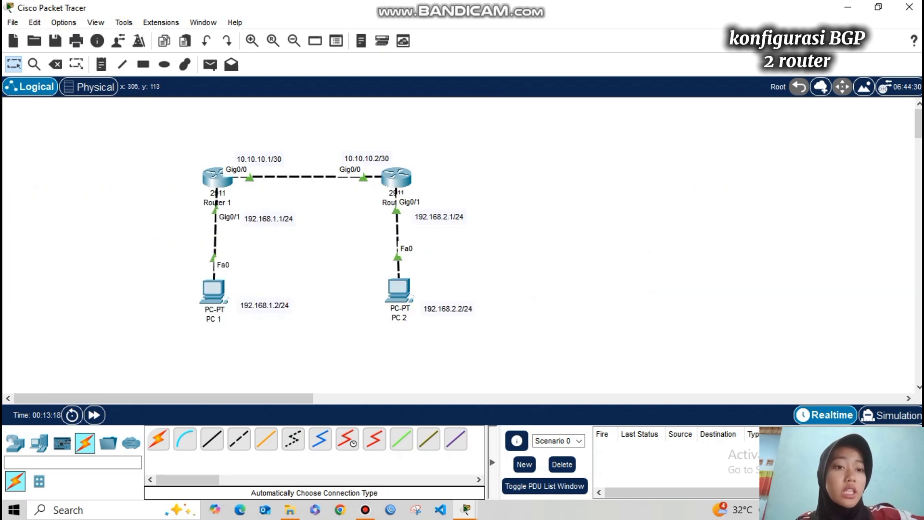
pyautogui.click(212, 176)
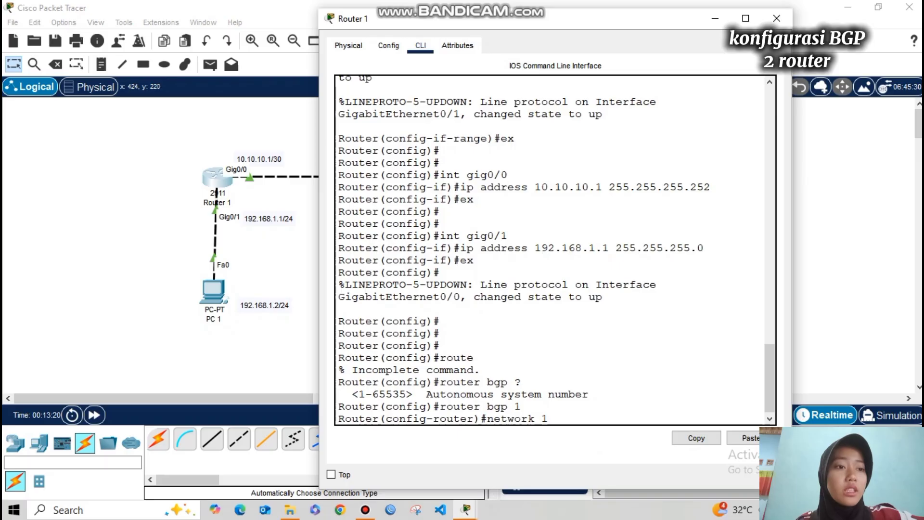
pyautogui.write('0')
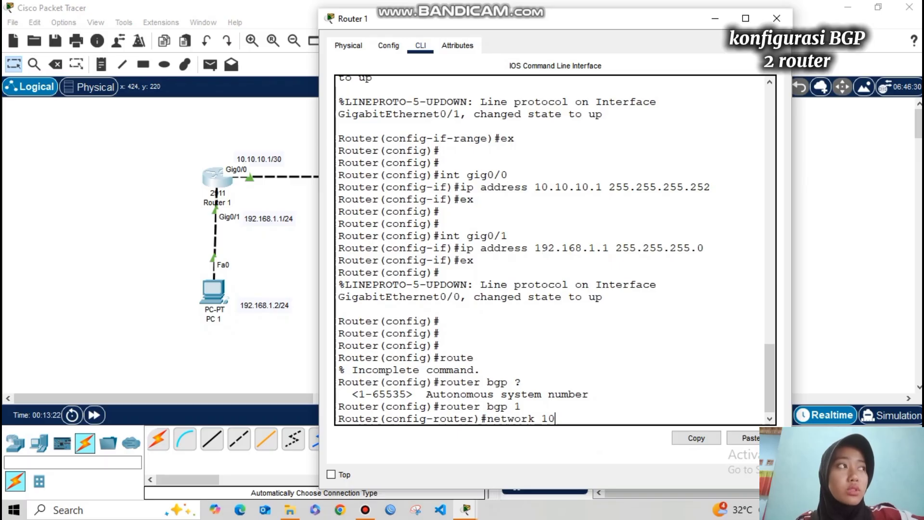
pyautogui.press('BackSpace')
pyautogui.press('BackSpace')
pyautogui.press('BackSpace')
pyautogui.press('BackSpace')
pyautogui.press('BackSpace')
pyautogui.press('BackSpace')
pyautogui.press('BackSpace')
pyautogui.press('BackSpace')
pyautogui.press('BackSpace')
pyautogui.press('BackSpace')
# Begin the BGP neighbor command for 10.10.10.2 with the remote-as option on Router 1, querying the command help after the address and after remote-as.
pyautogui.write('neighbo')
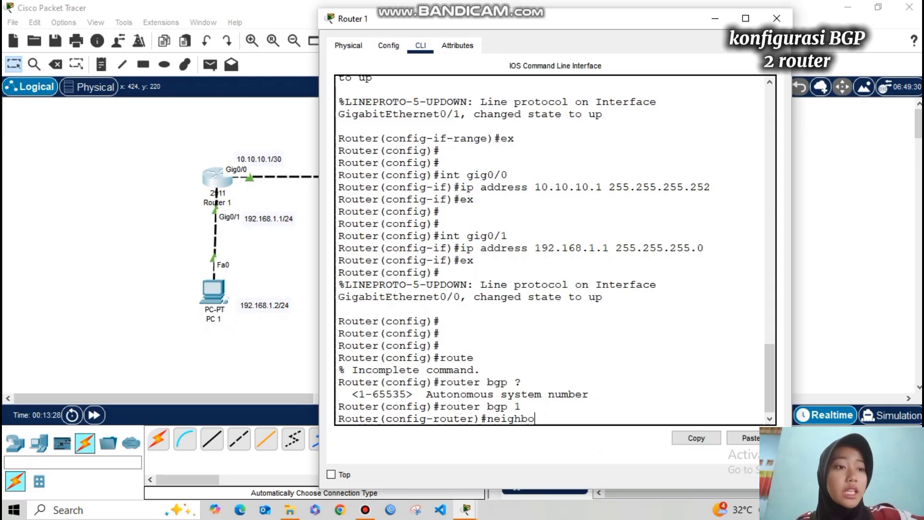
pyautogui.write('r 10.10.10')
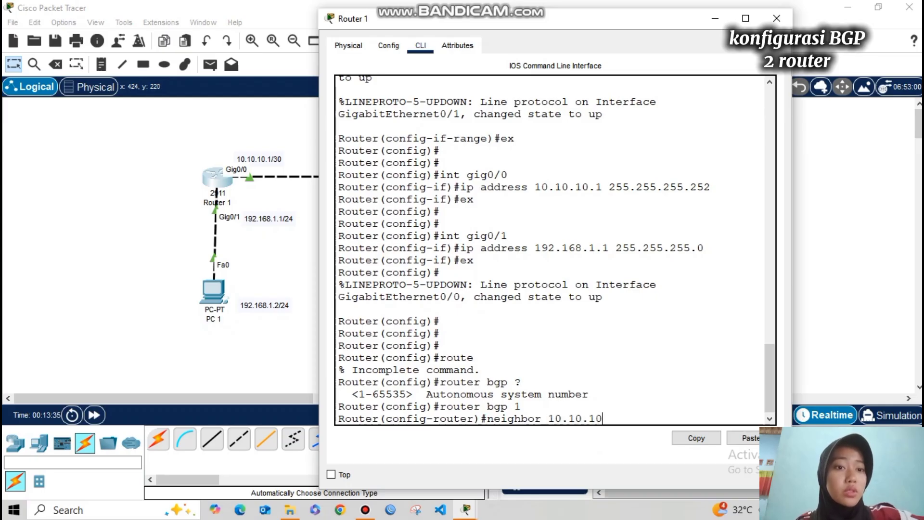
pyautogui.write('.2 ?')
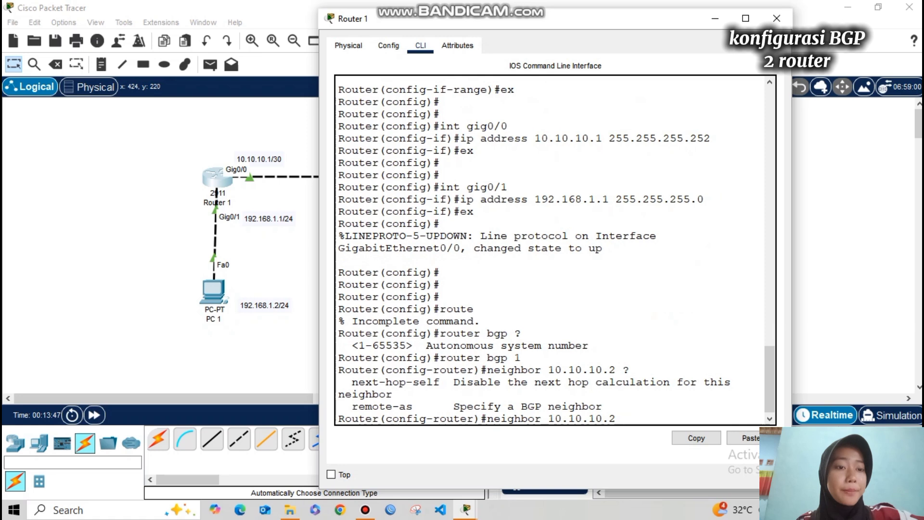
pyautogui.write('re')
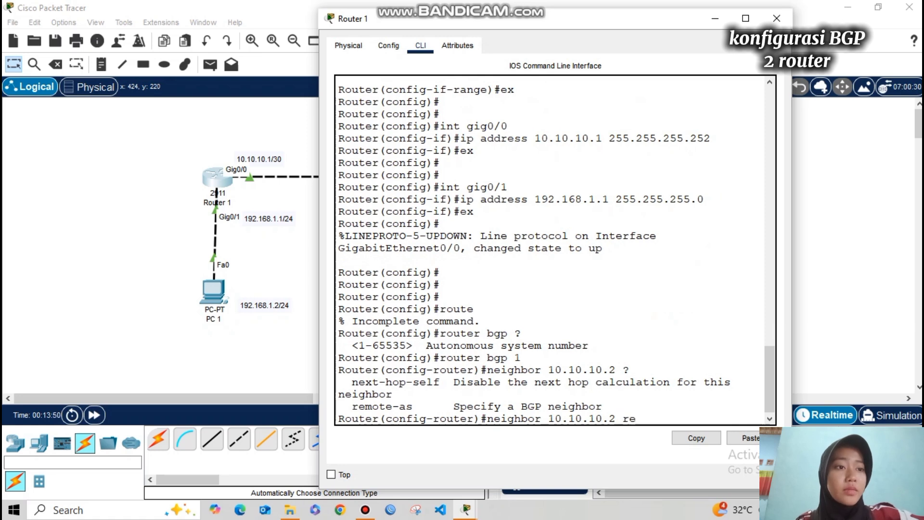
pyautogui.write('mote-as')
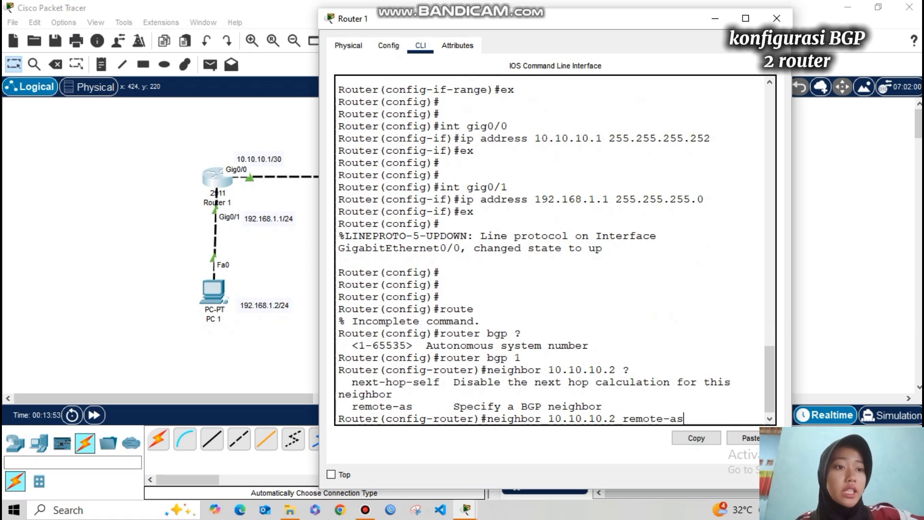
pyautogui.write(' >')
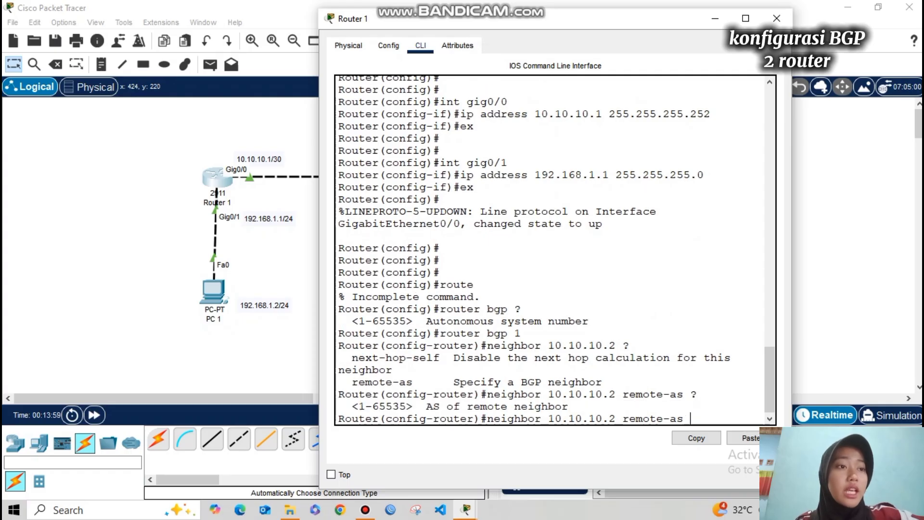
pyautogui.moveTo(426, 406); pyautogui.dragTo(568, 407)
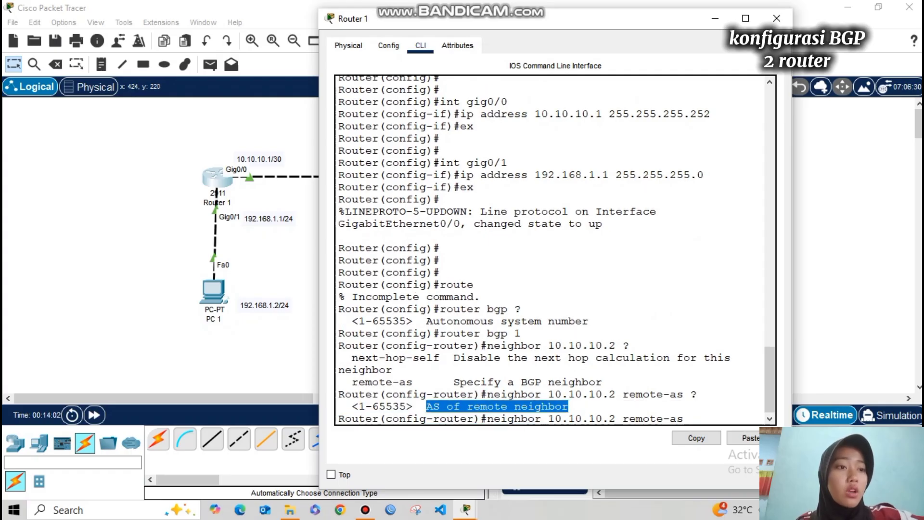
pyautogui.click(569, 407)
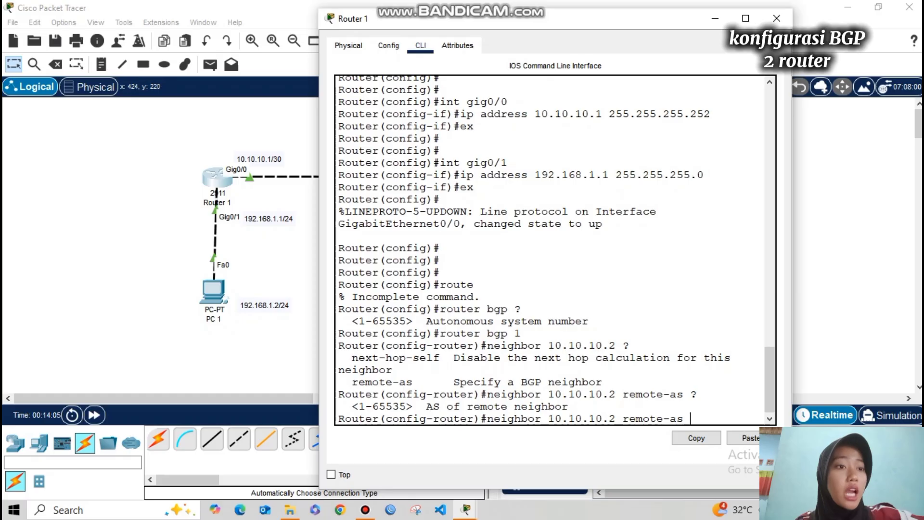
# Add the text notes AS 1 above Router 1 and AS 2 above the second router in the topology.
pyautogui.click(268, 166)
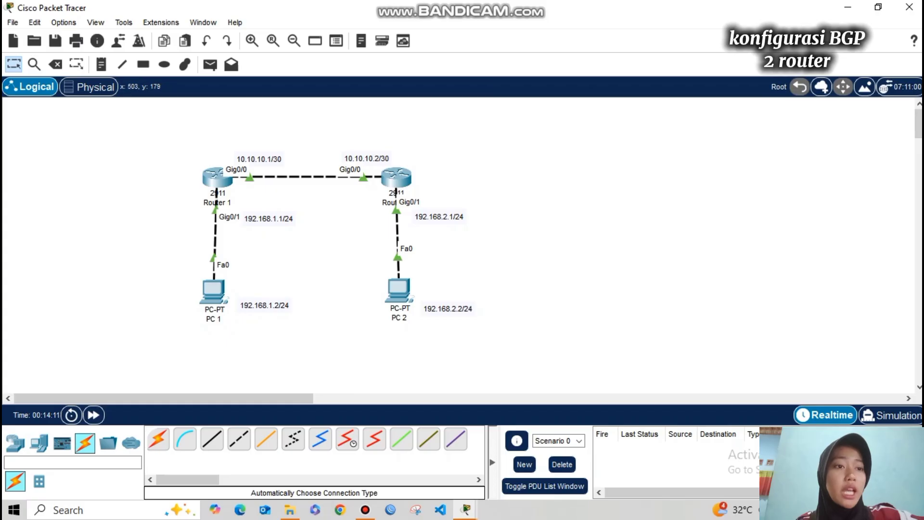
pyautogui.click(101, 64)
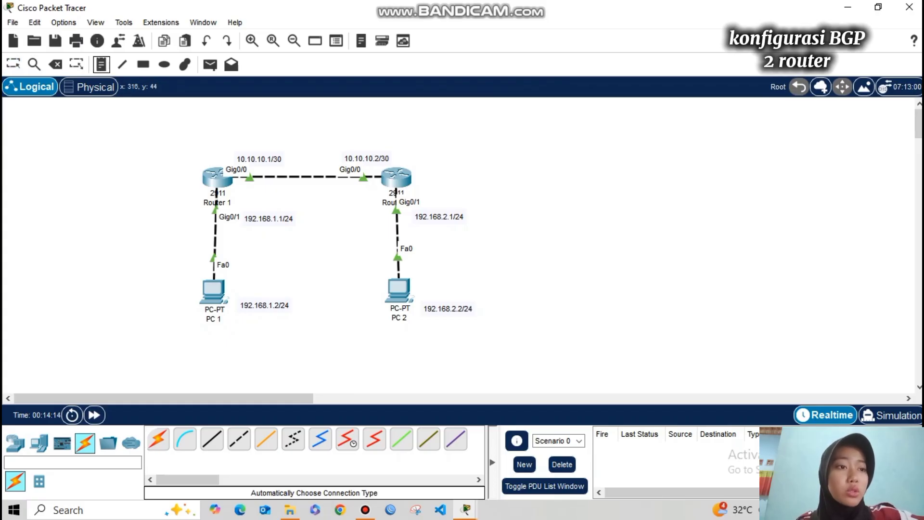
pyautogui.click(214, 133)
pyautogui.write('A')
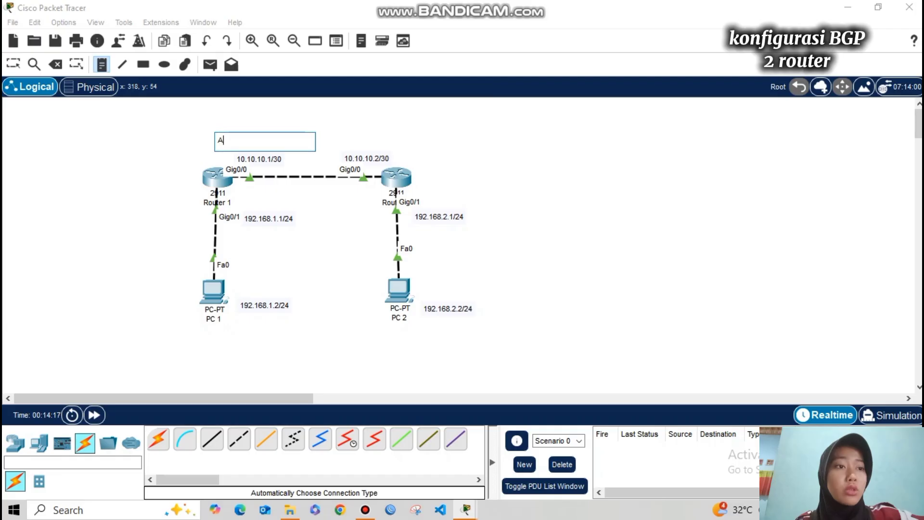
pyautogui.write('S 1')
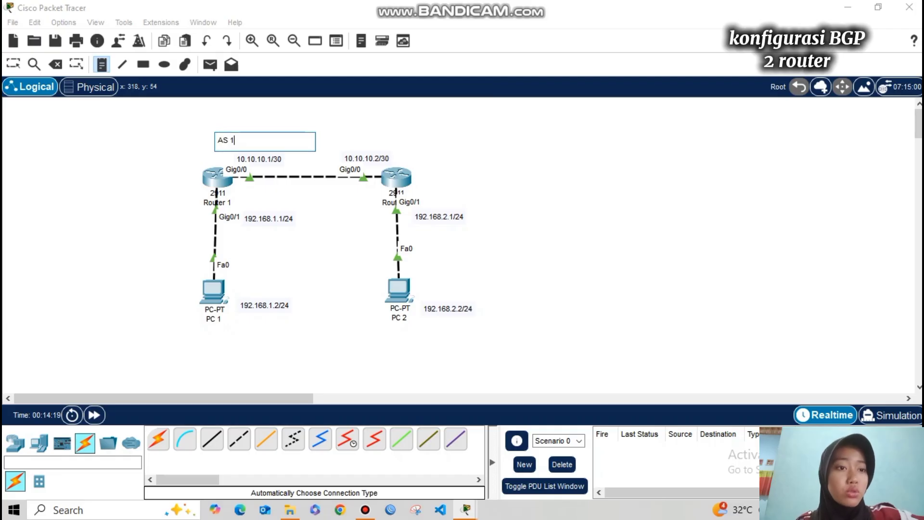
pyautogui.click(374, 132)
pyautogui.write('AS 2')
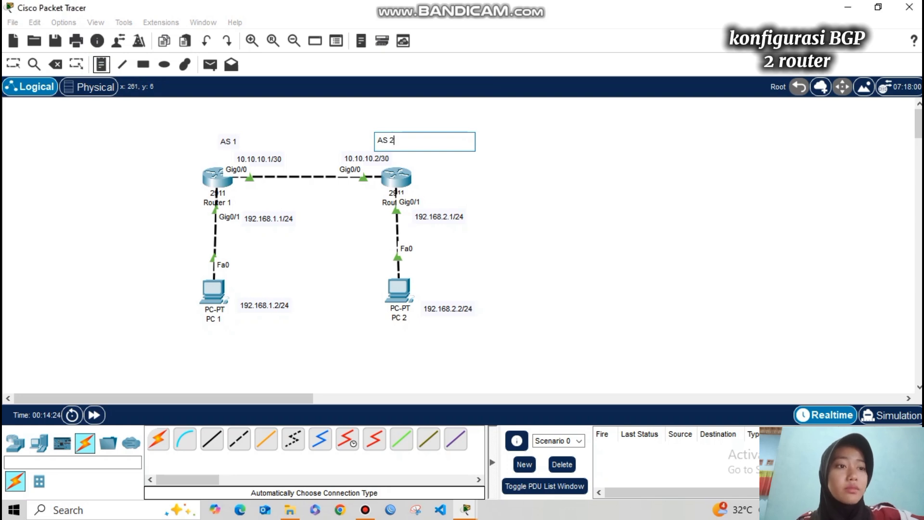
pyautogui.press('Escape')
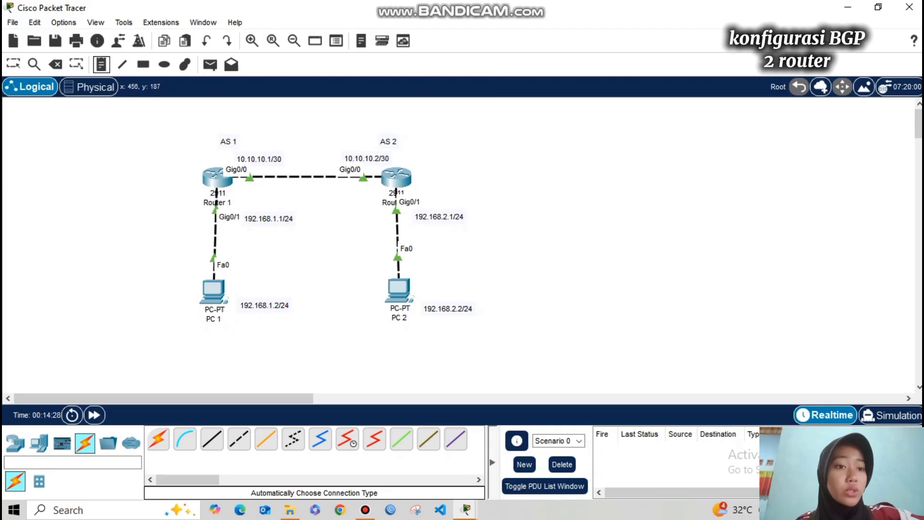
pyautogui.click(383, 138)
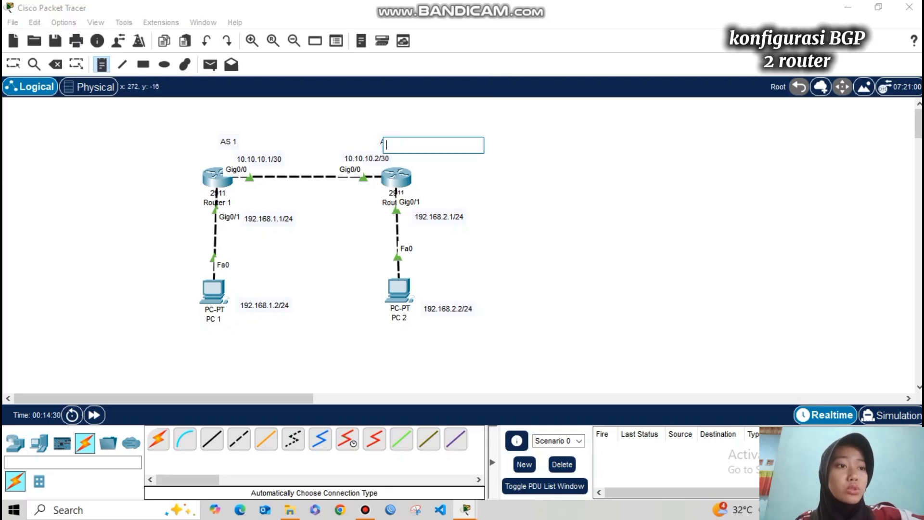
pyautogui.press('Escape')
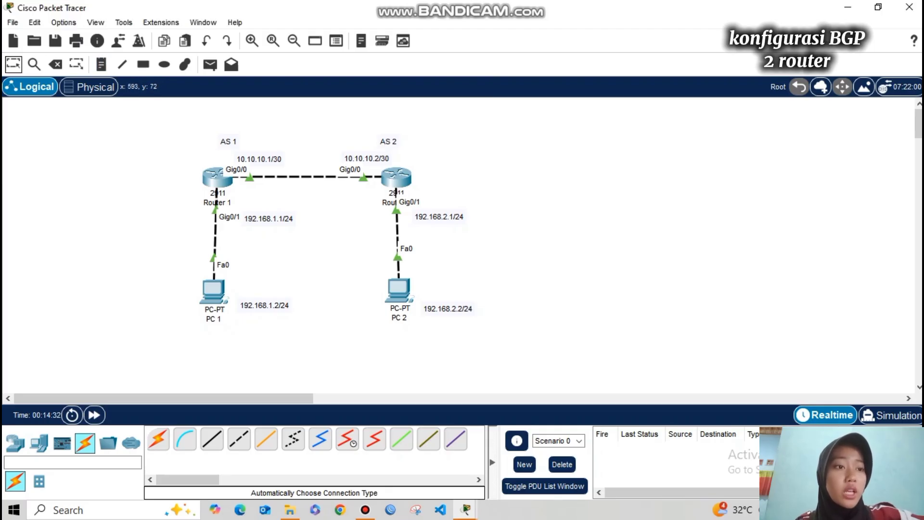
pyautogui.moveTo(388, 141); pyautogui.dragTo(388, 137)
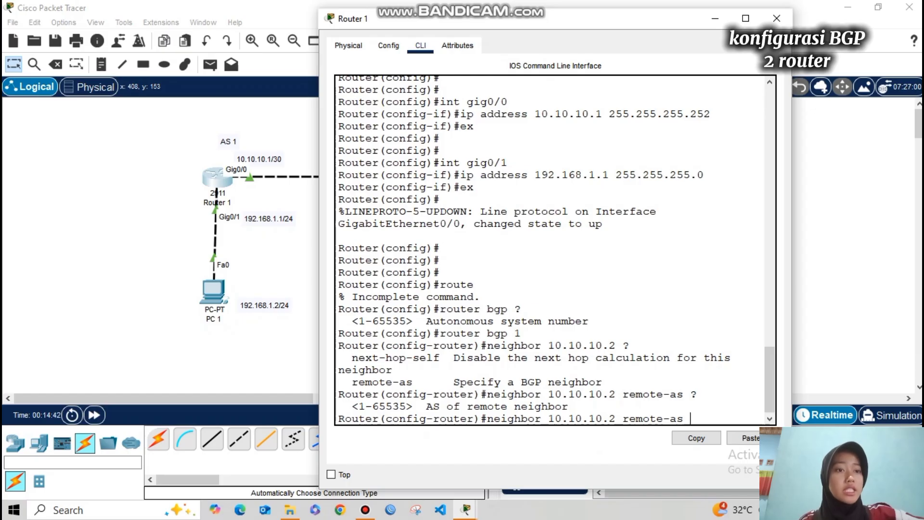
# Complete Router 1's neighbor 10.10.10.2 remote-as command with AS number 2 and run it.
pyautogui.write('2')
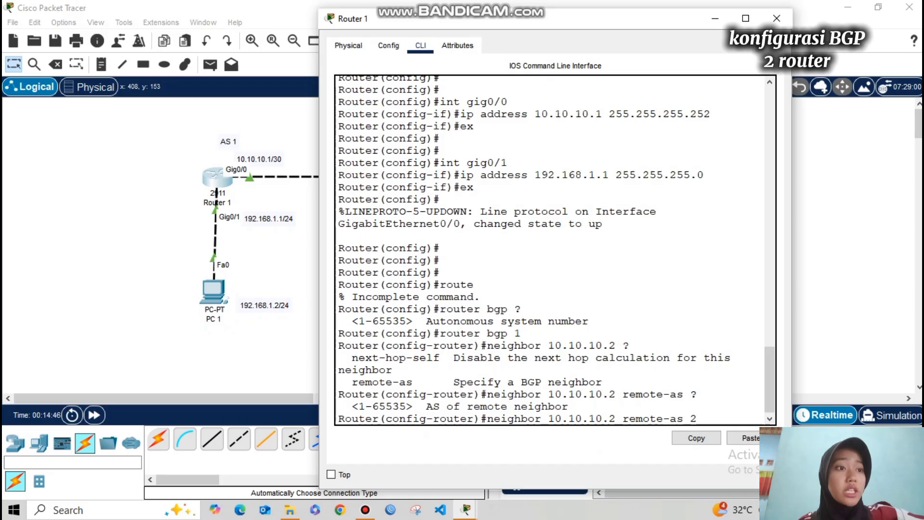
pyautogui.moveTo(548, 418); pyautogui.dragTo(697, 418)
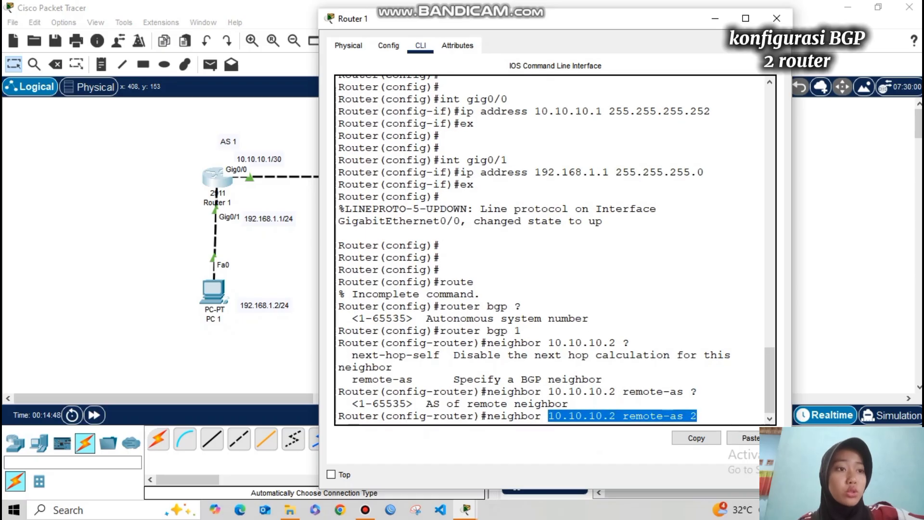
pyautogui.click(698, 416)
pyautogui.press('Return')
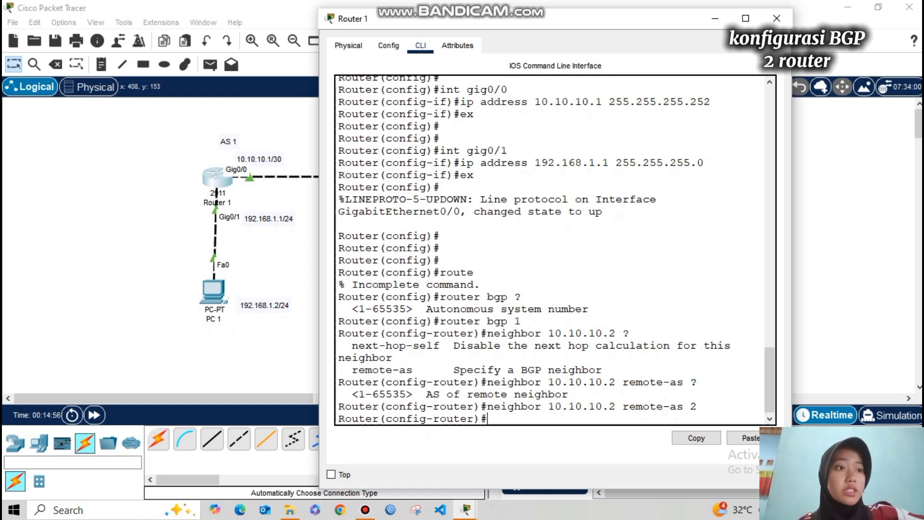
# Query the help for network 10.10.10.0 on Router 1, and advertise that network in BGP with mask 255.255.255.252.
pyautogui.write('n')
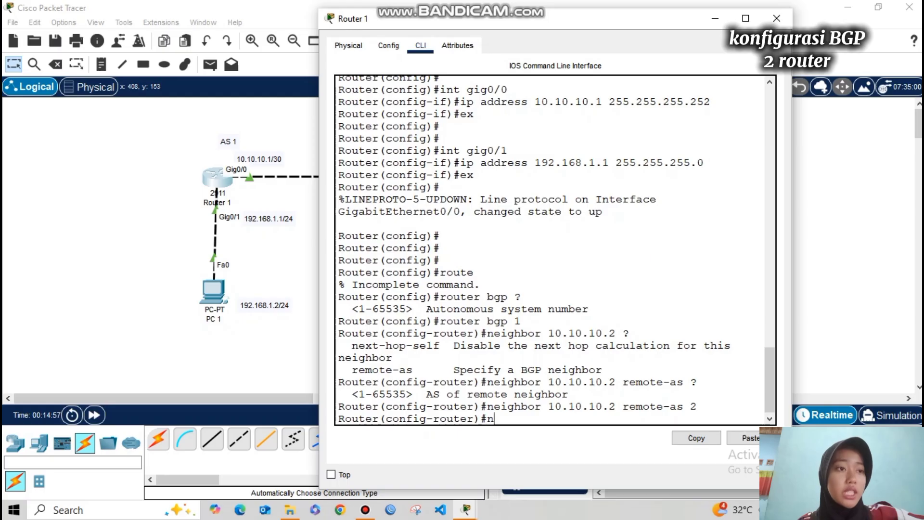
pyautogui.write('etwork')
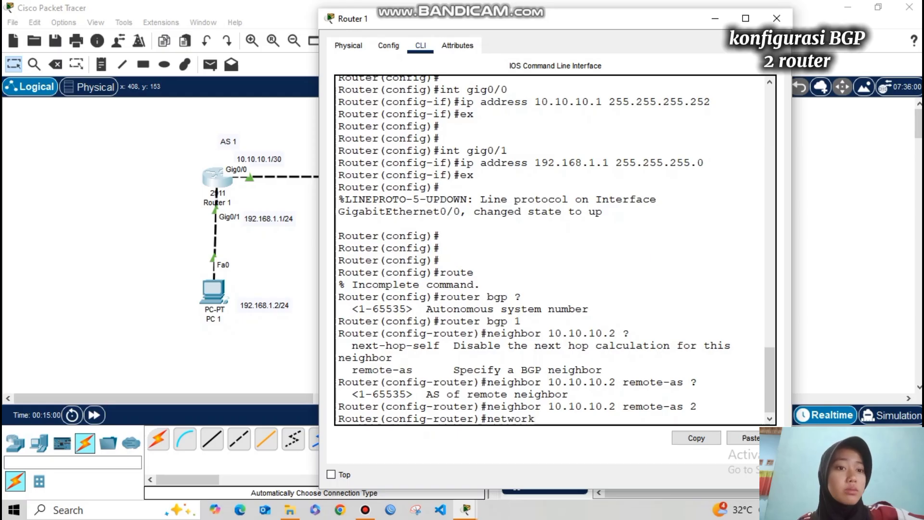
pyautogui.write(' 1')
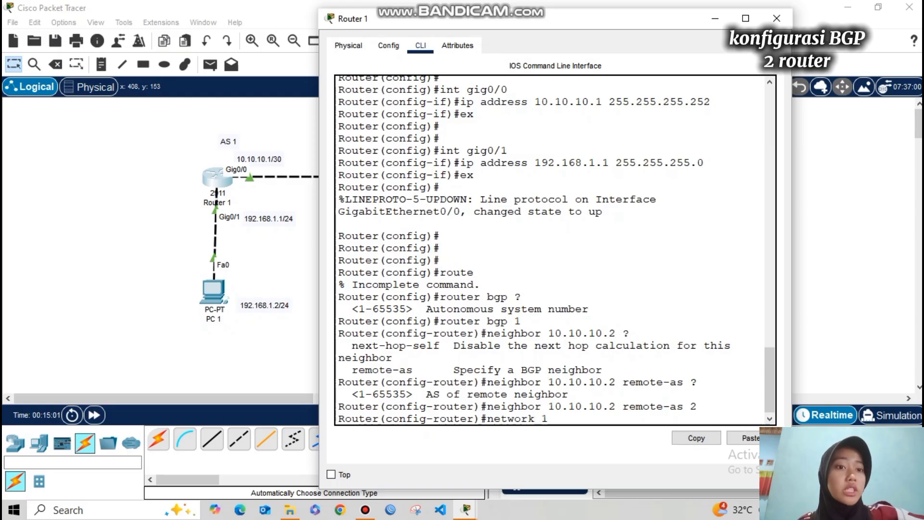
pyautogui.write('0.10.10.0')
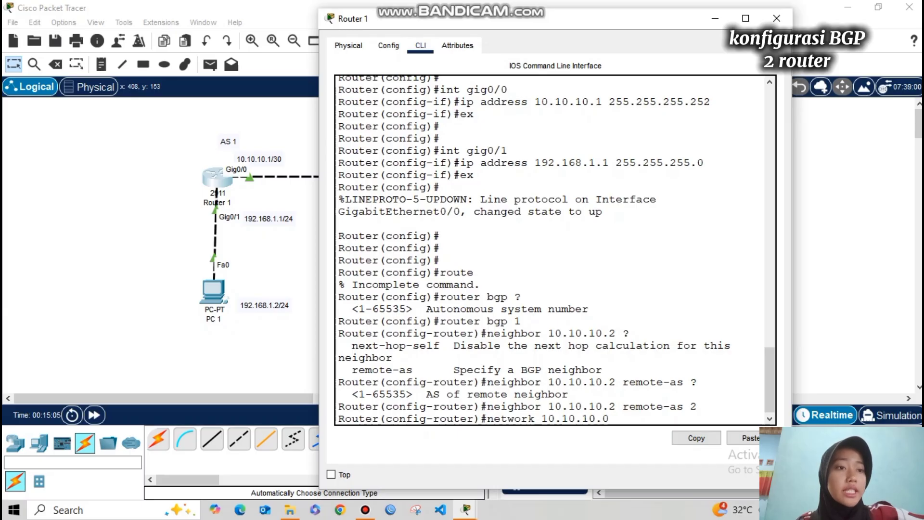
pyautogui.write(' ?')
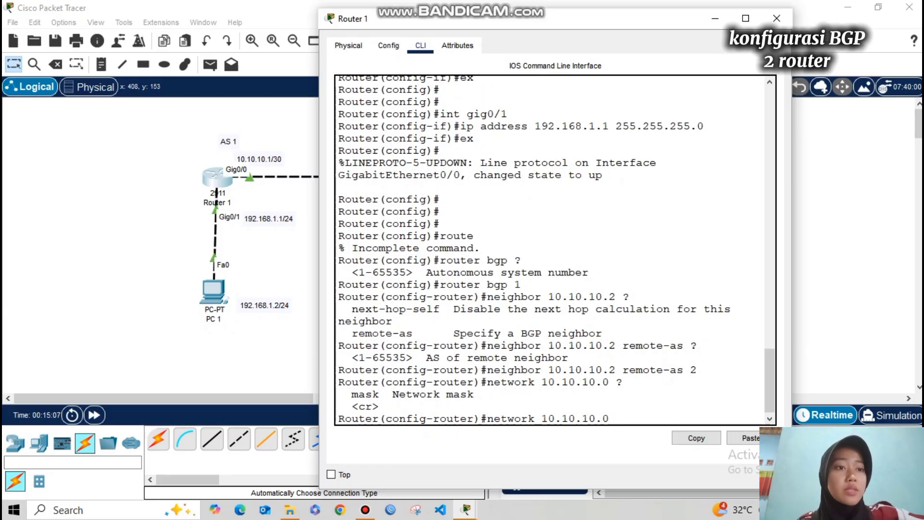
pyautogui.moveTo(392, 394); pyautogui.dragTo(475, 394)
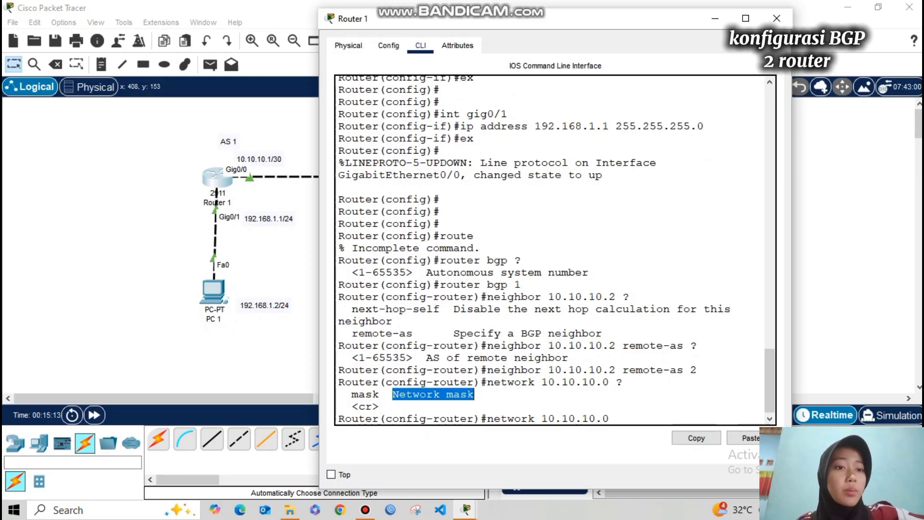
pyautogui.click(617, 418)
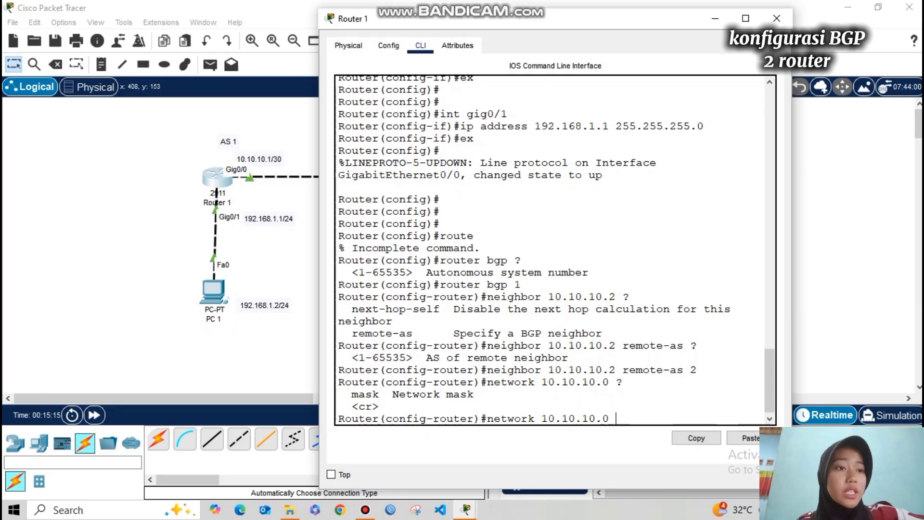
pyautogui.write('mask')
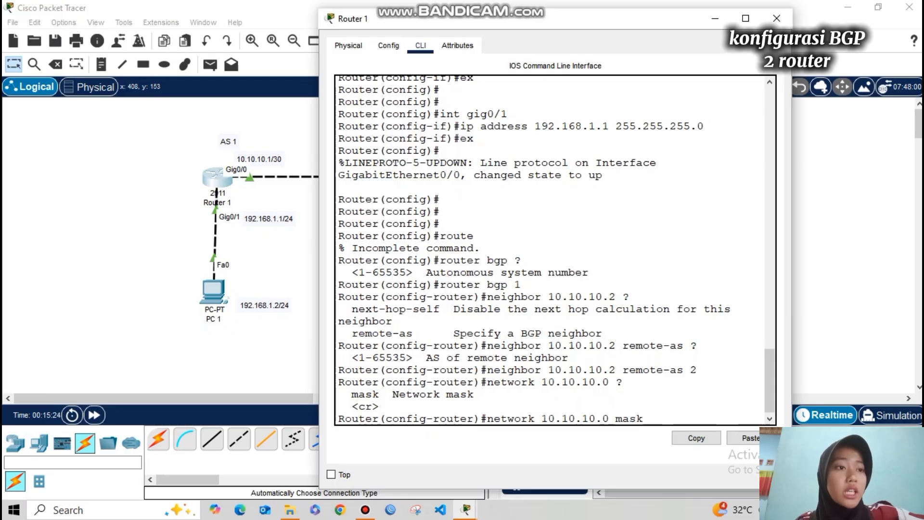
pyautogui.write(' 255.255')
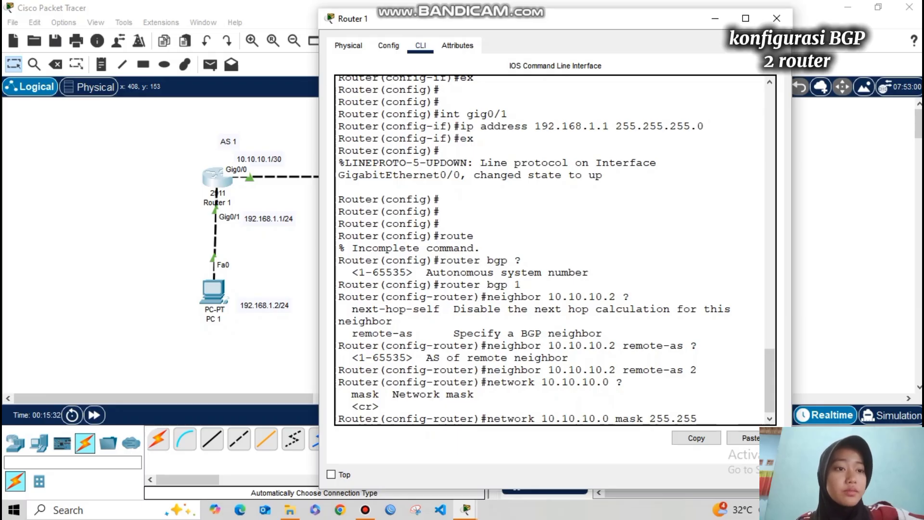
pyautogui.write('.255.252')
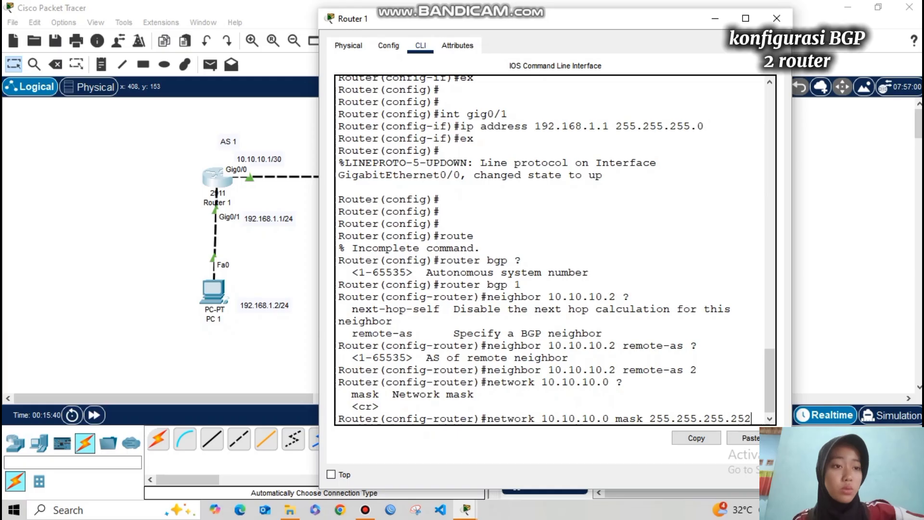
pyautogui.press('Return')
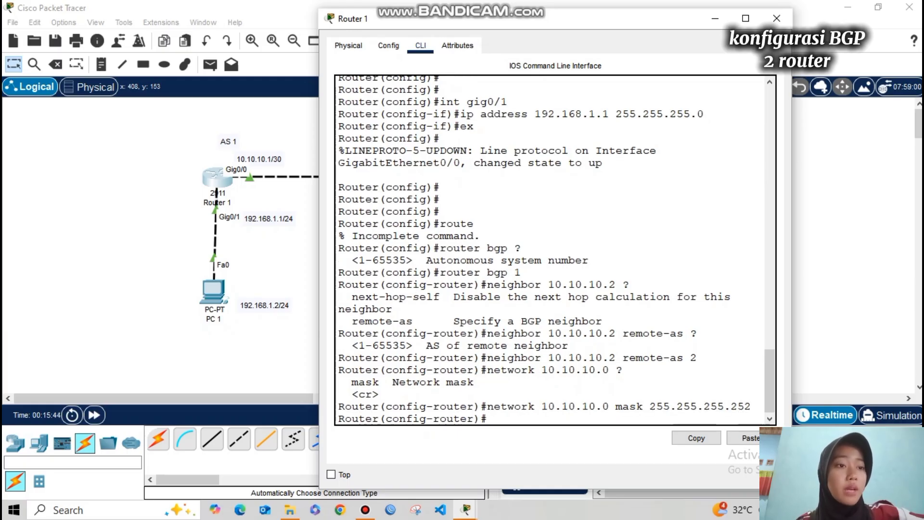
# Recall Router 1's previous BGP network command and change its network address to 192.168.1.0.
pyautogui.press('Up')
pyautogui.press('Left')
pyautogui.press('Left')
pyautogui.press('Left')
pyautogui.press('Left')
pyautogui.press('Left')
pyautogui.press('Left')
pyautogui.press('Left')
pyautogui.press('Left')
pyautogui.press('Left')
pyautogui.press('Left')
pyautogui.press('Left')
pyautogui.press('Left')
pyautogui.press('Left')
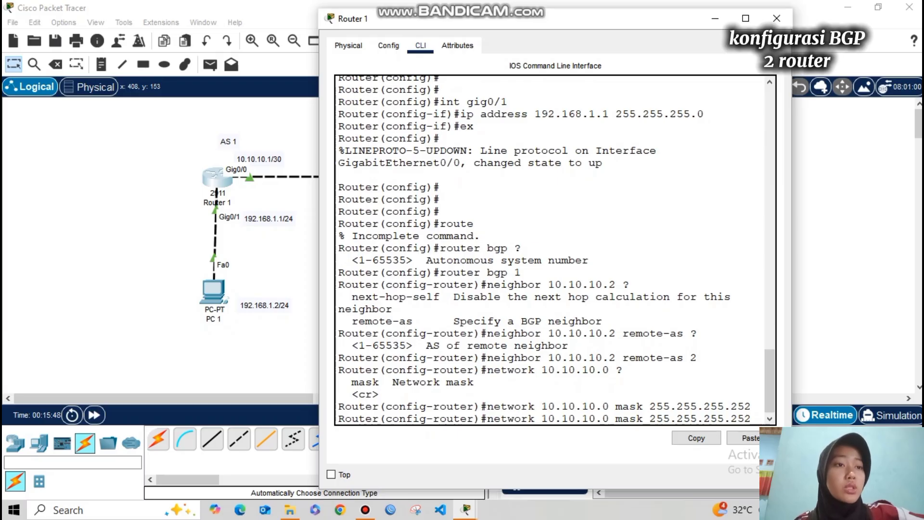
pyautogui.press('BackSpace')
pyautogui.press('BackSpace')
pyautogui.press('BackSpace')
pyautogui.press('BackSpace')
pyautogui.press('BackSpace')
pyautogui.press('BackSpace')
pyautogui.press('BackSpace')
pyautogui.press('BackSpace')
pyautogui.write('192.168')
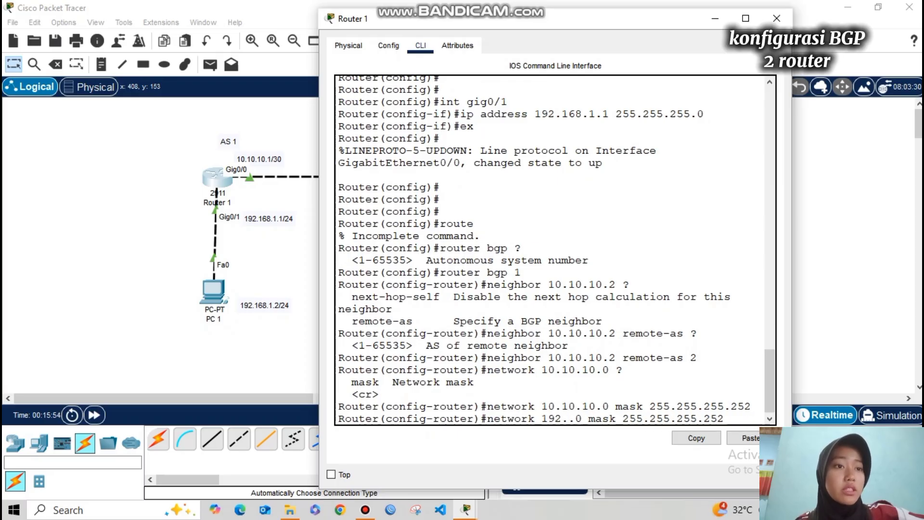
pyautogui.write('.1')
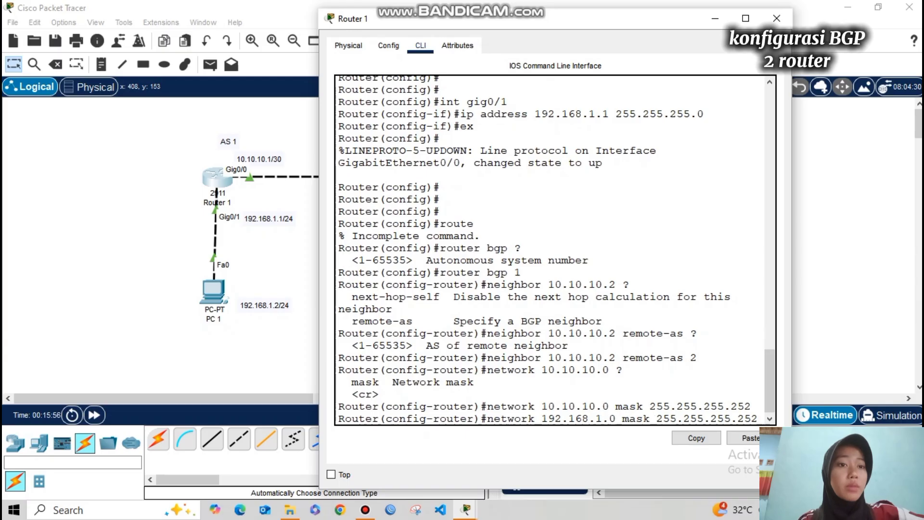
# Set the mask in Router 1's network 192.168.1.0 command to 255.255.255.0, run it, and exit BGP configuration.
pyautogui.press('Right')
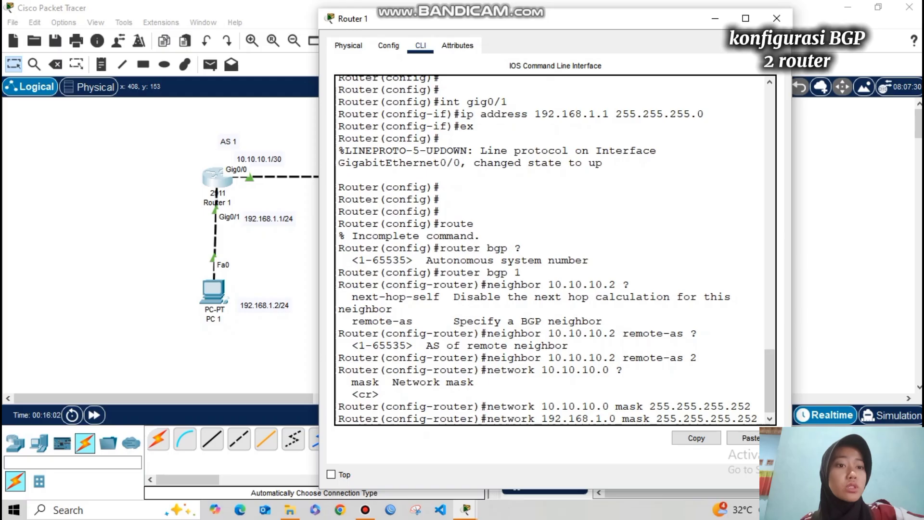
pyautogui.press('BackSpace')
pyautogui.press('BackSpace')
pyautogui.press('BackSpace')
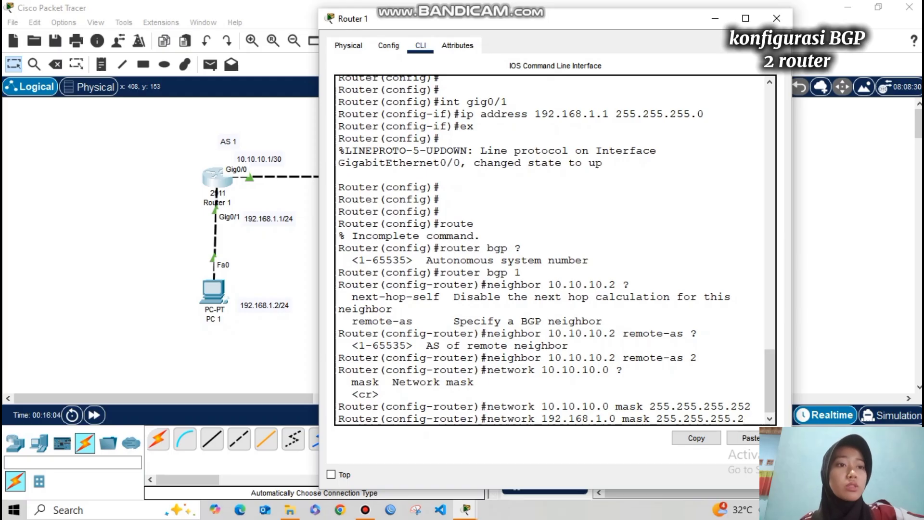
pyautogui.write('0')
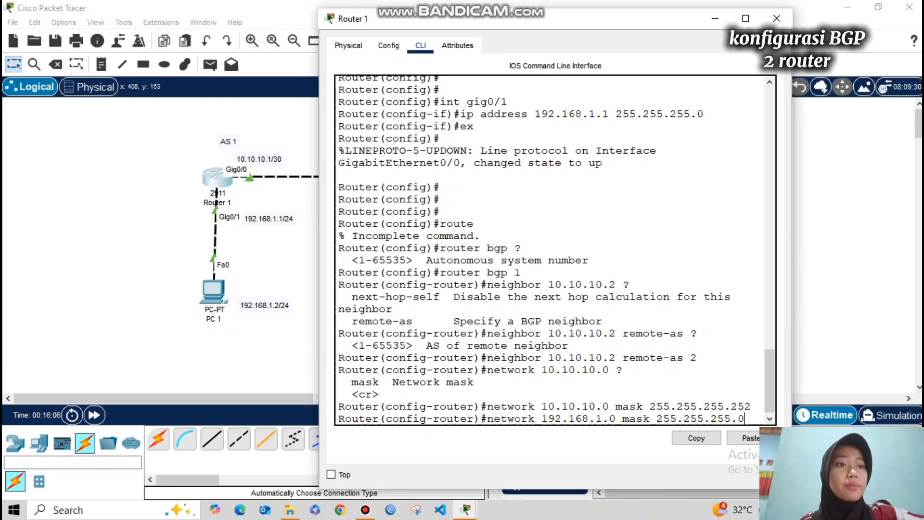
pyautogui.press('Return')
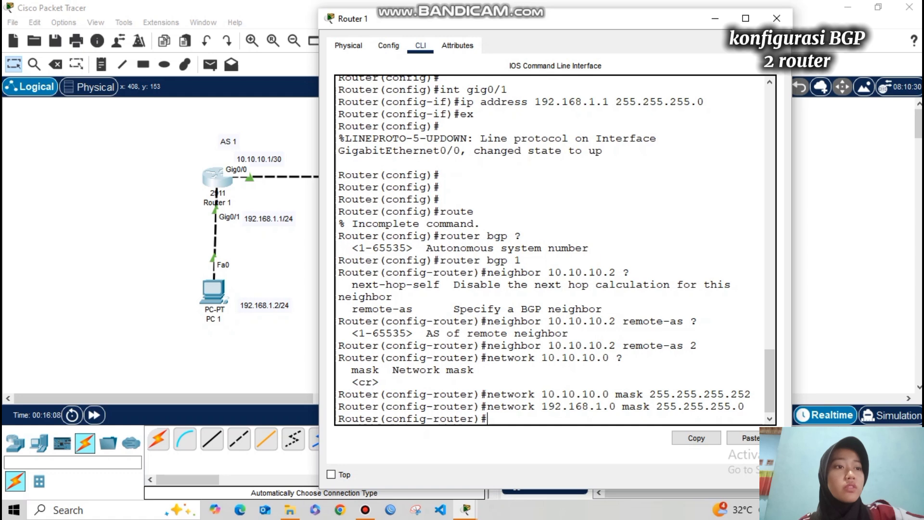
pyautogui.press('Return')
pyautogui.press('Return')
pyautogui.write('ex')
pyautogui.press('Return')
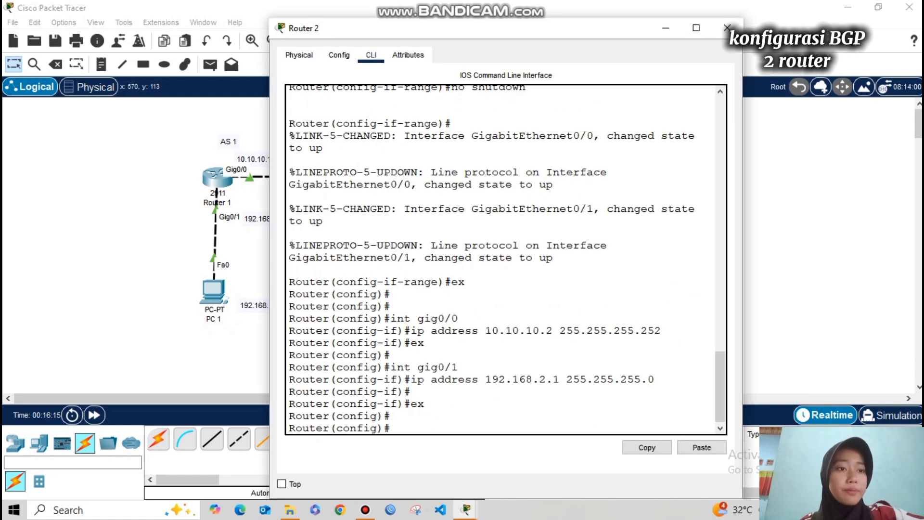
# Start BGP with AS number 2 on Router 2 and define neighbor 10.10.10.1 with remote-as 1.
pyautogui.press('Return')
pyautogui.write('router bgp 2')
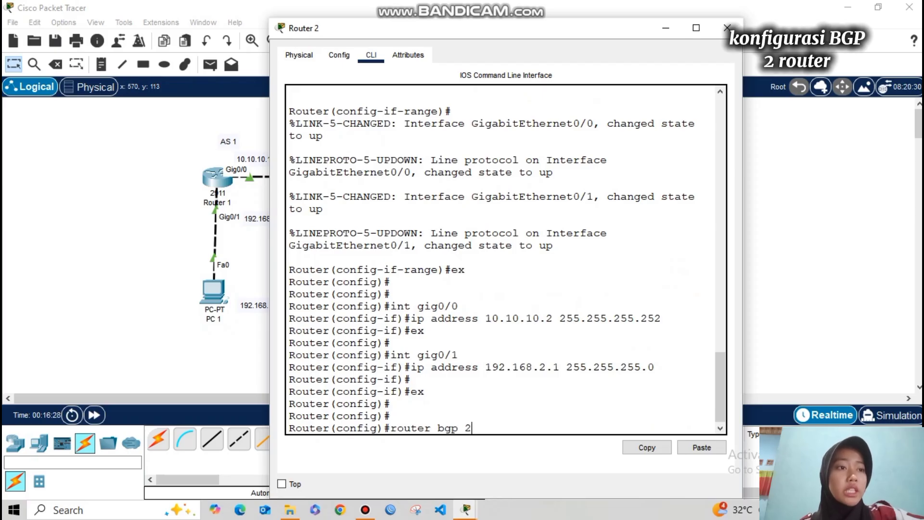
pyautogui.press('Return')
pyautogui.write('neighbor 1')
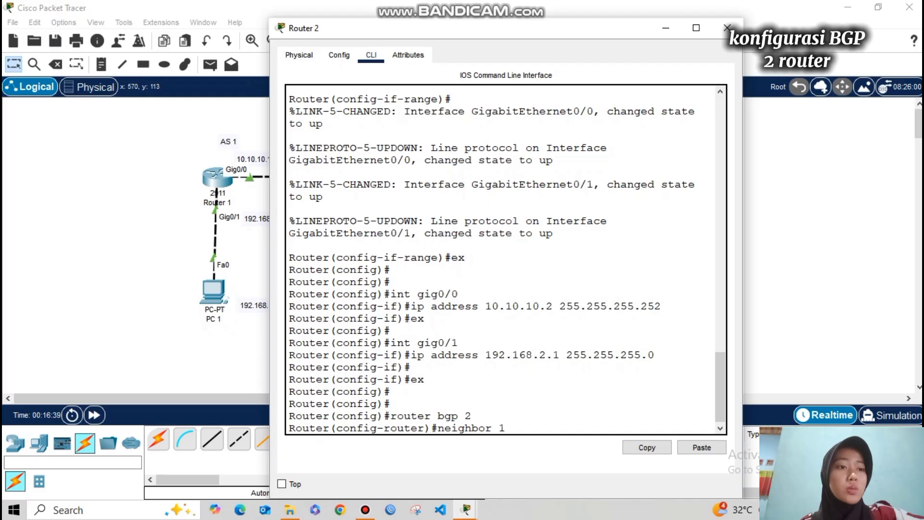
pyautogui.write('0.10.10.1')
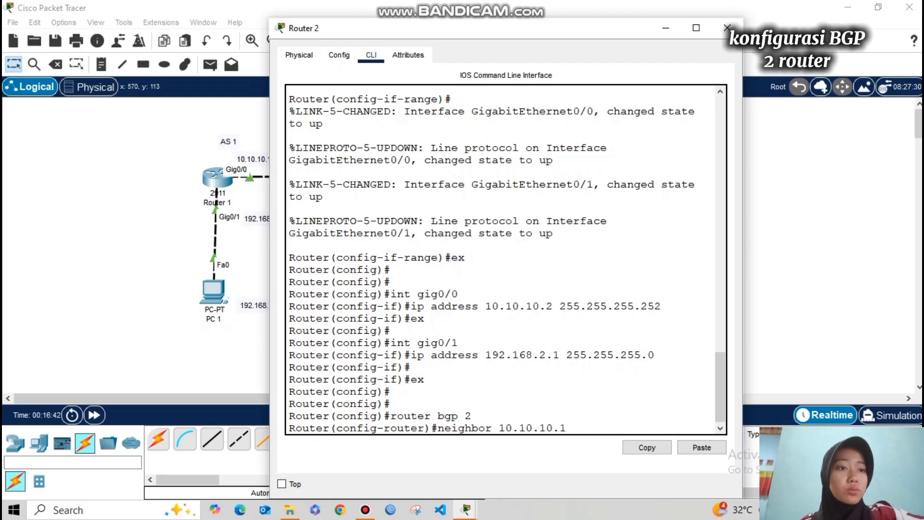
pyautogui.write(' remote-as 1')
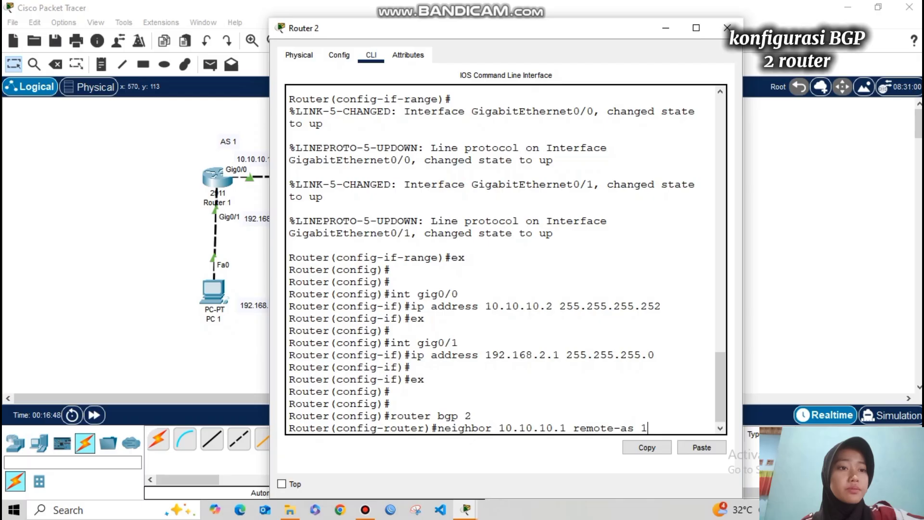
pyautogui.press('Return')
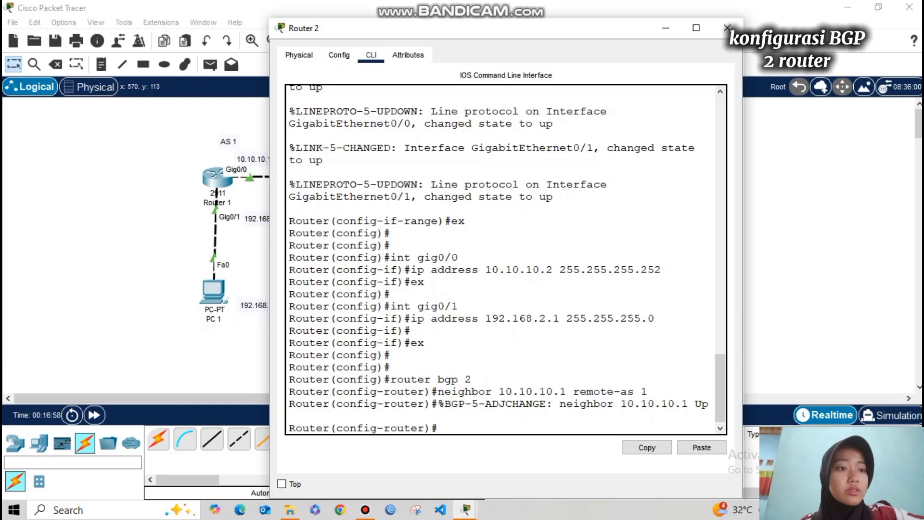
# Advertise network 10.10.10.0 with mask 255.255.255.252 in Router 2's BGP configuration.
pyautogui.write('network')
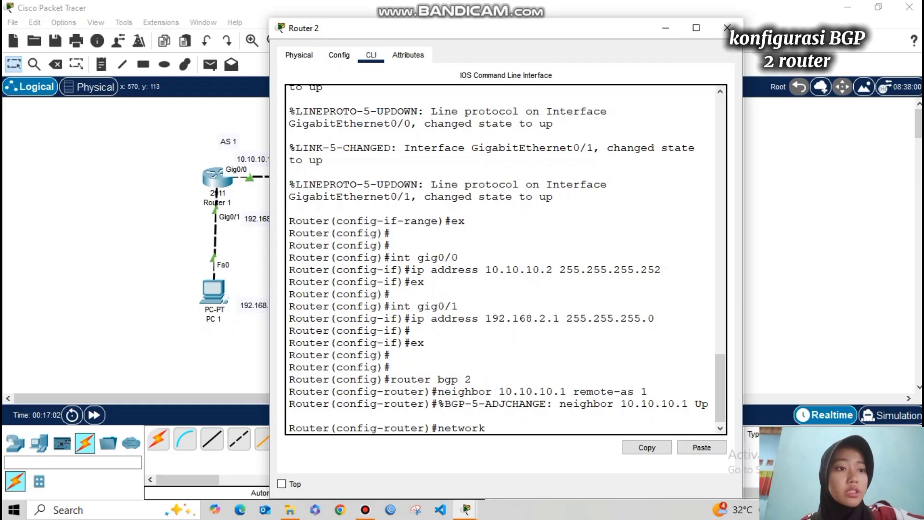
pyautogui.write(' 10.10')
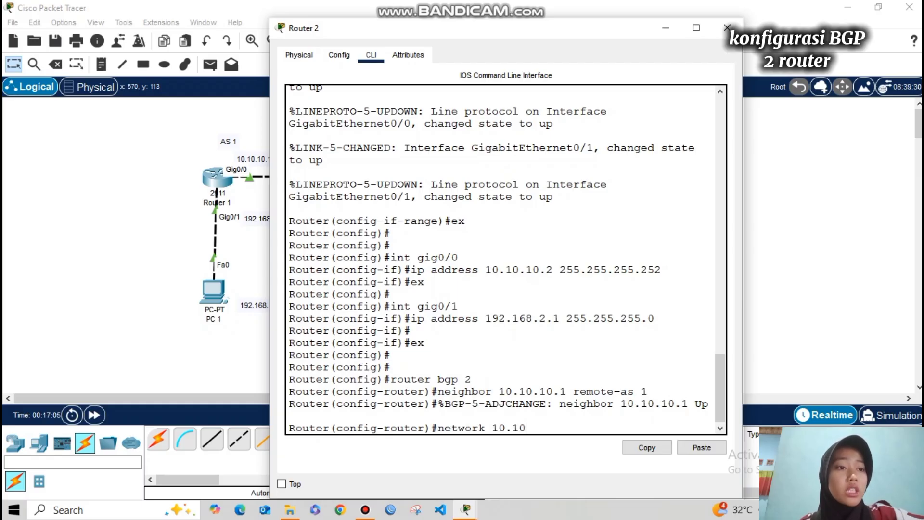
pyautogui.write('.10.0 255')
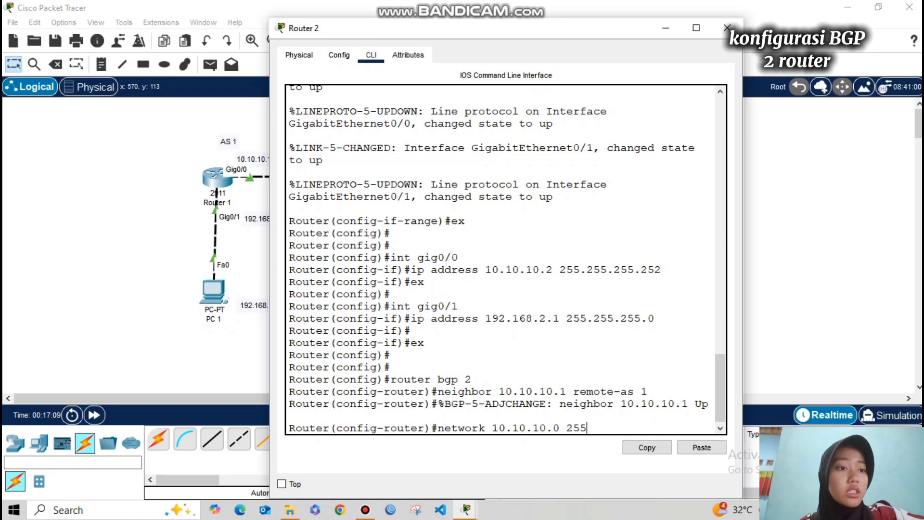
pyautogui.write('.255.25')
pyautogui.press('BackSpace')
pyautogui.press('BackSpace')
pyautogui.press('BackSpace')
pyautogui.press('BackSpace')
pyautogui.press('BackSpace')
pyautogui.press('BackSpace')
pyautogui.press('BackSpace')
pyautogui.press('BackSpace')
pyautogui.press('BackSpace')
pyautogui.press('BackSpace')
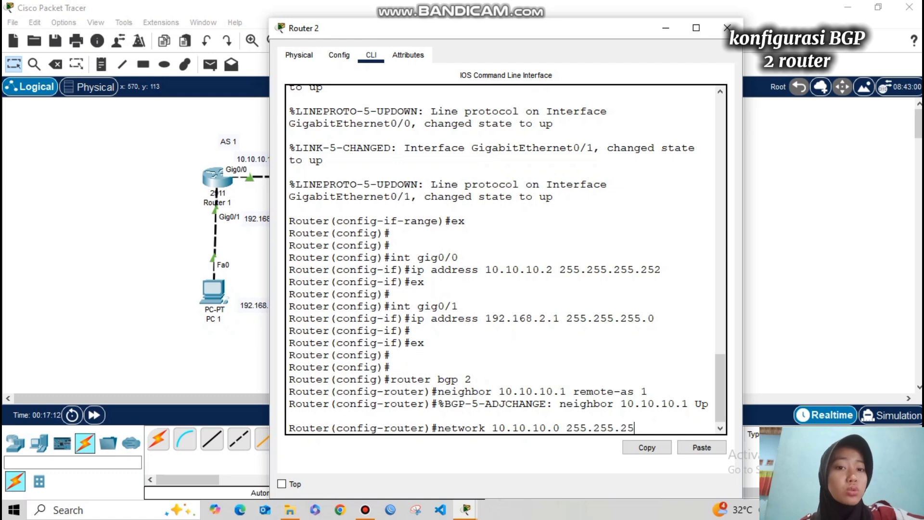
pyautogui.write('mas')
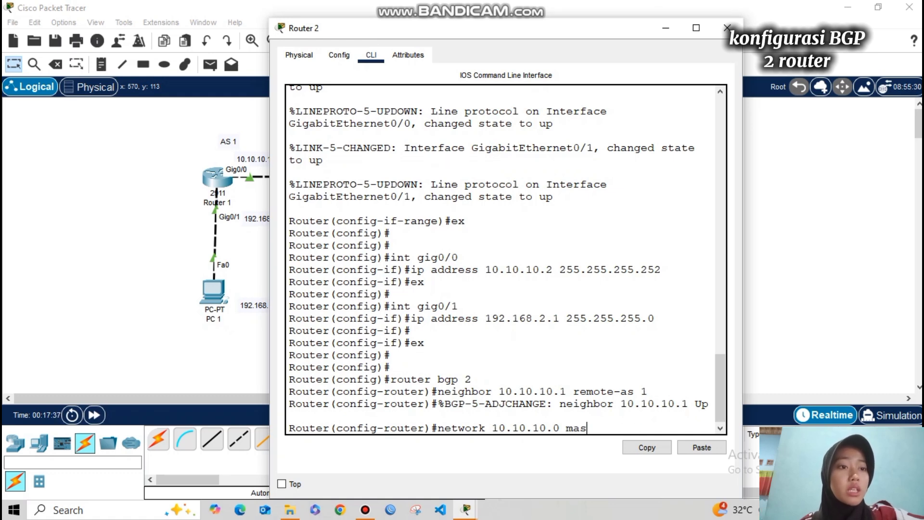
pyautogui.write('k 255')
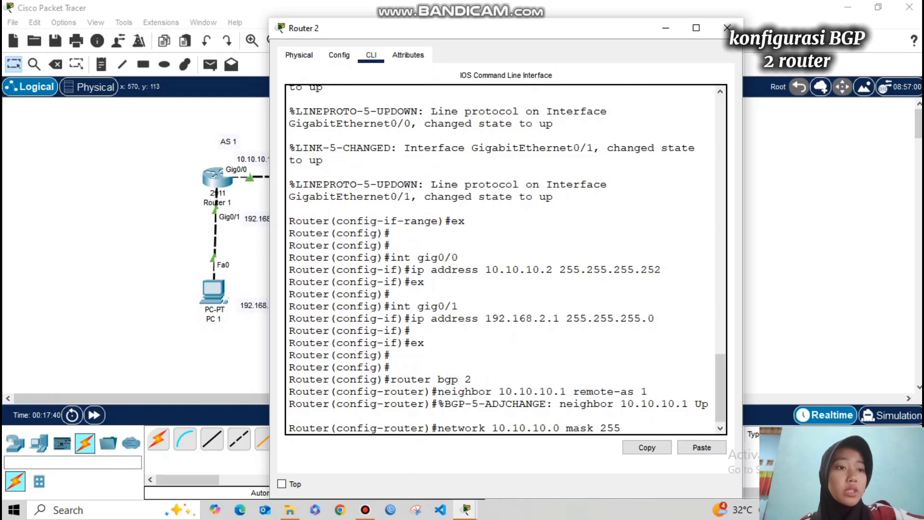
pyautogui.write('.255.255.252')
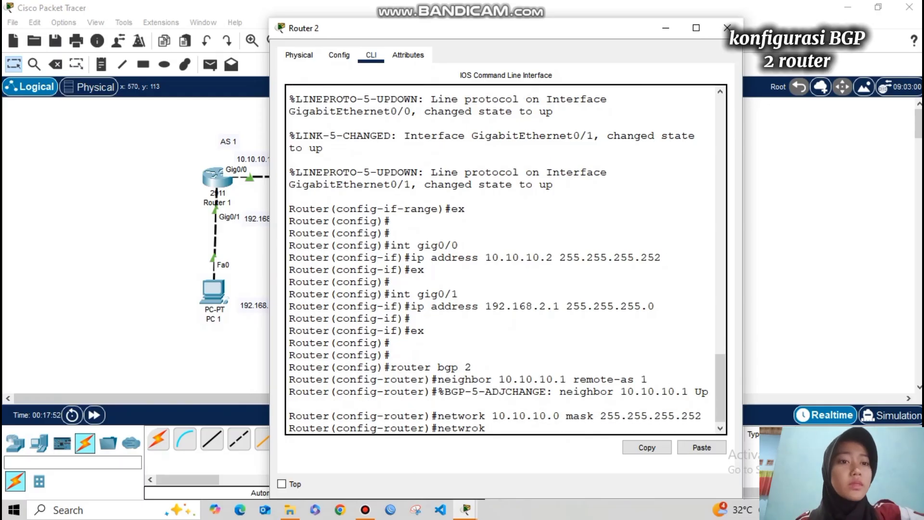
# Advertise network 192.168.2.0 with mask 255.255.255.0 in Router 2's BGP and exit BGP configuration.
pyautogui.press('BackSpace')
pyautogui.press('BackSpace')
pyautogui.press('BackSpace')
pyautogui.press('BackSpace')
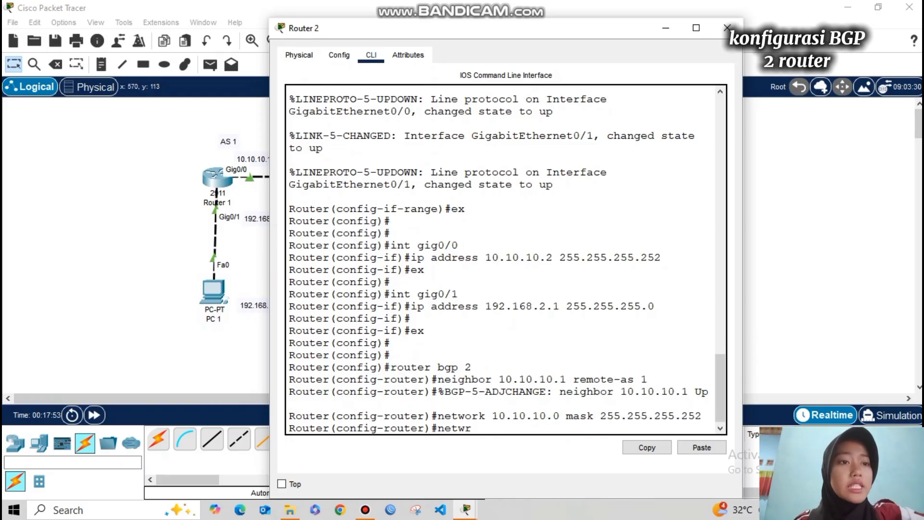
pyautogui.write('work')
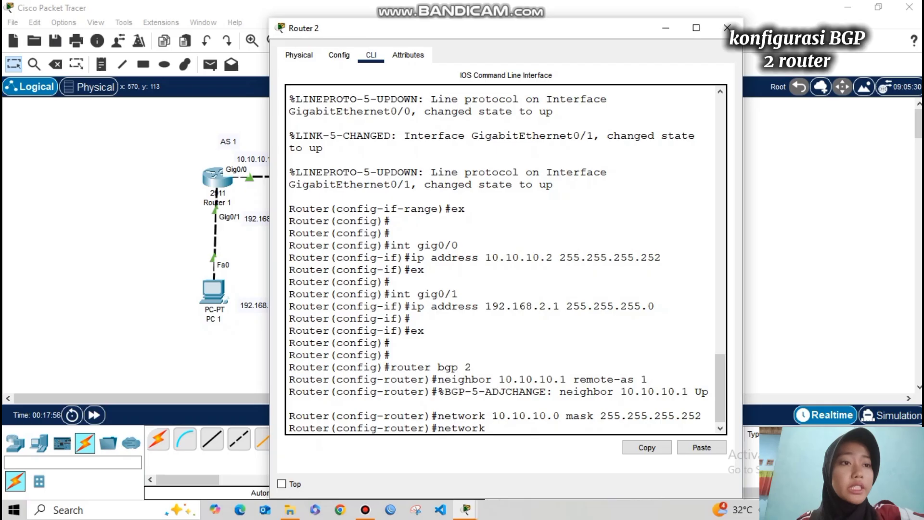
pyautogui.write(' 192.168.2.0 mask')
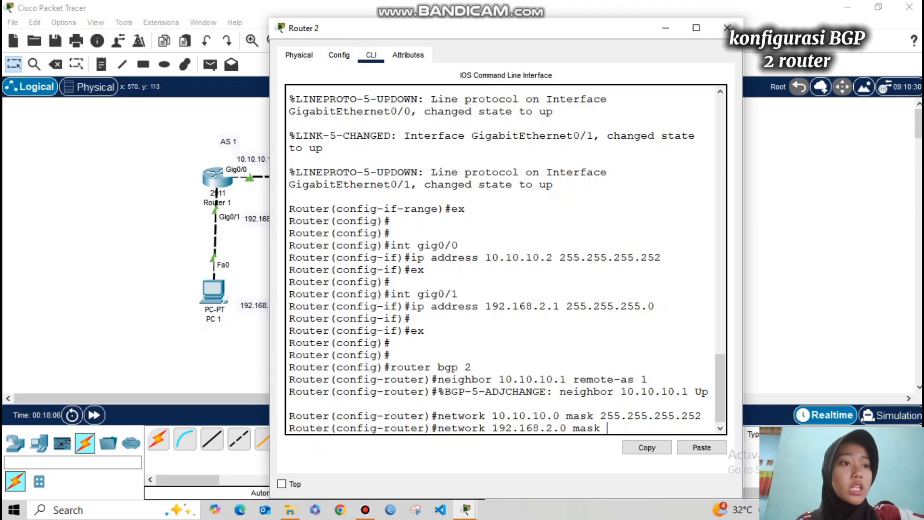
pyautogui.write(' 255.255')
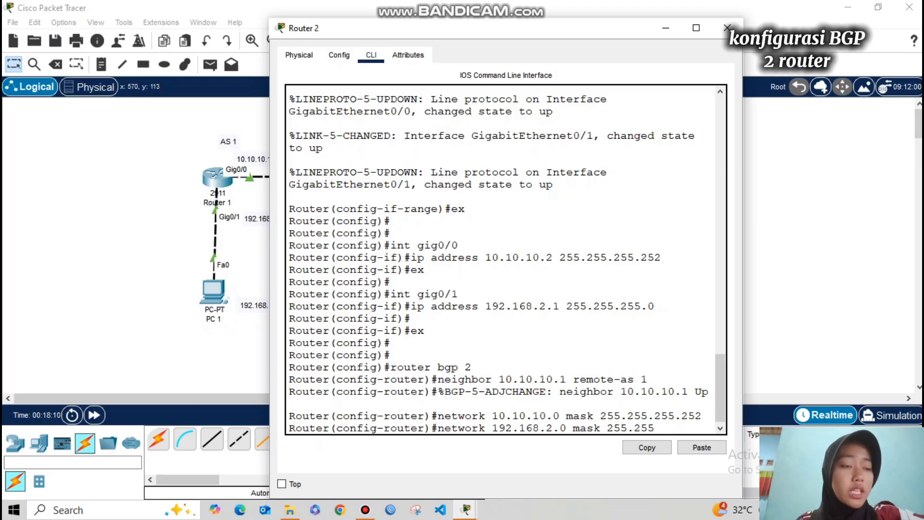
pyautogui.write('.255.0')
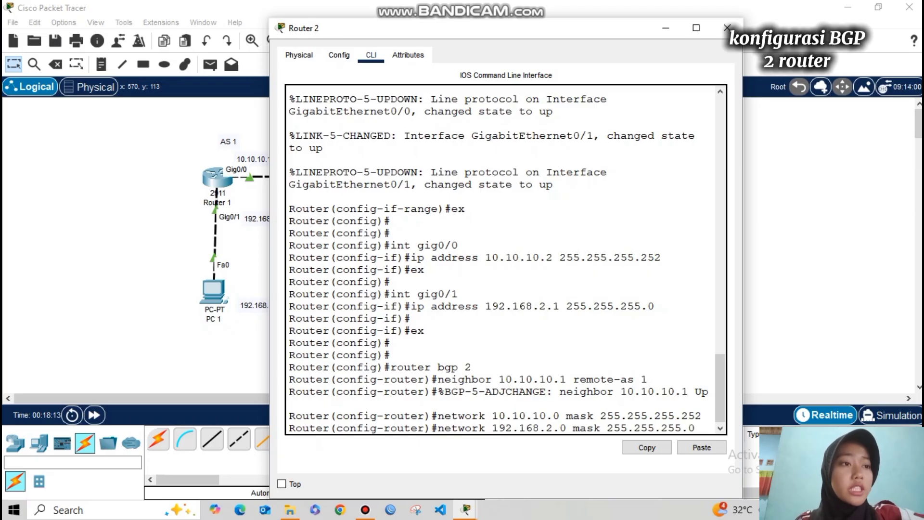
pyautogui.press('Return')
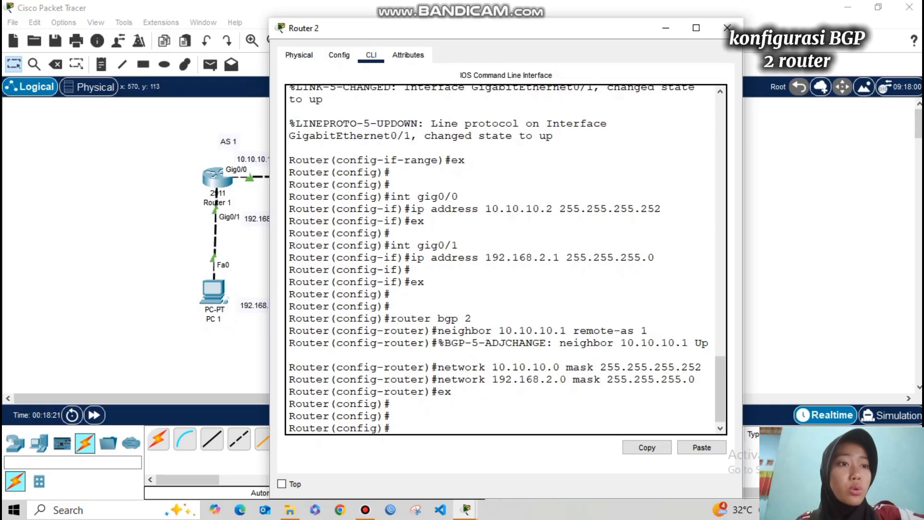
# Show Router 2's BGP summary with do show ip bgp sum and examine the neighbor address and State/PfxRcd column.
pyautogui.write('do sh')
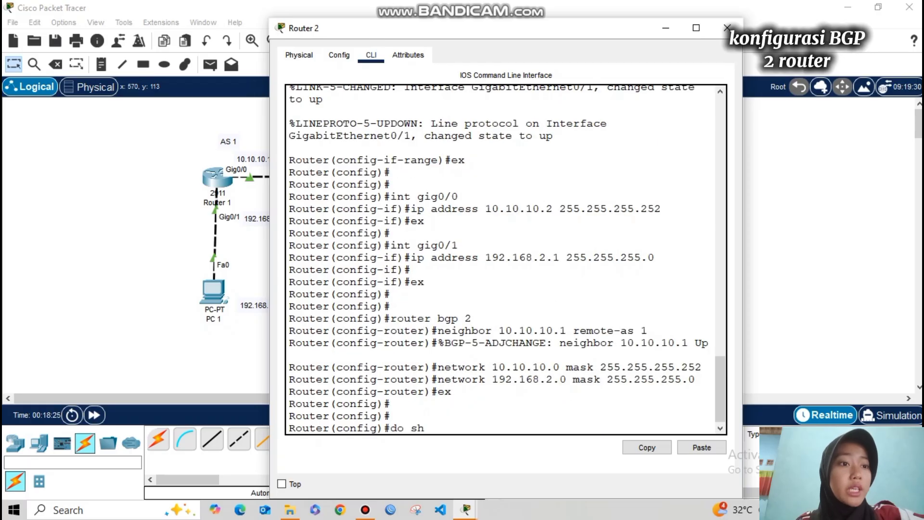
pyautogui.write('ow ip bgp sum')
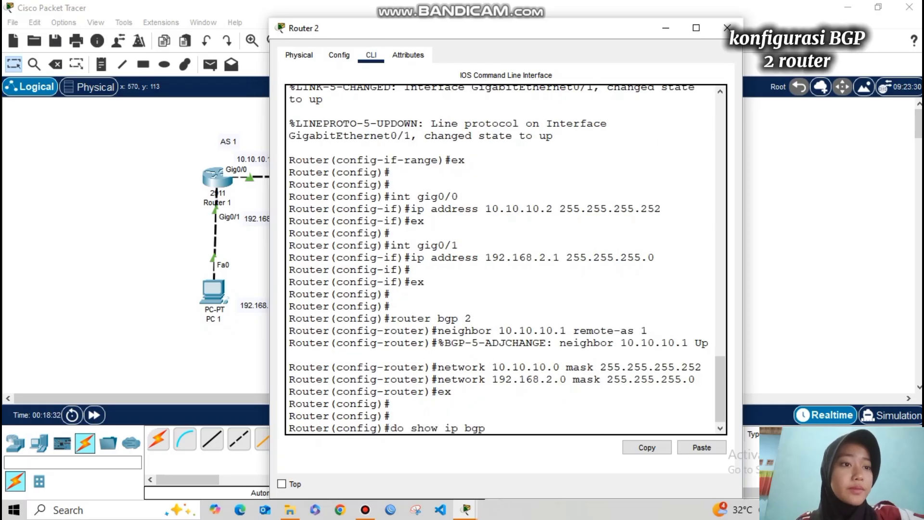
pyautogui.press('Return')
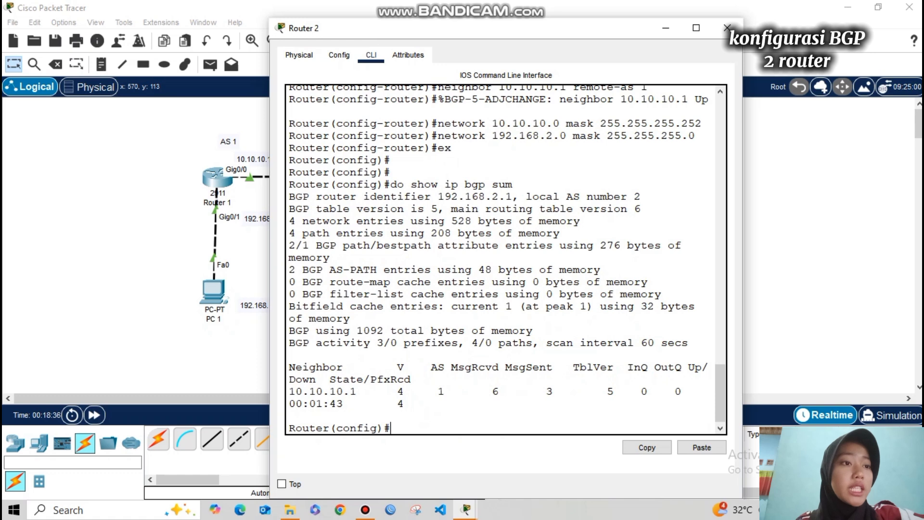
pyautogui.moveTo(742, 194); pyautogui.dragTo(846, 197)
pyautogui.moveTo(289, 401); pyautogui.dragTo(363, 400)
pyautogui.moveTo(748, 377); pyautogui.dragTo(330, 389)
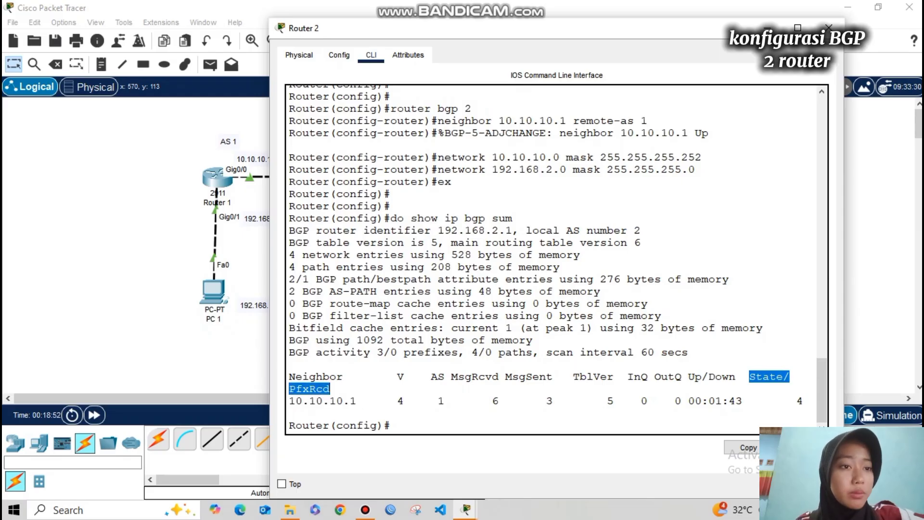
# Show Router 2's routing table with do show ip route and examine the BGP route and the 192.168.2.0/24 entry.
pyautogui.press('Return')
pyautogui.press('Return')
pyautogui.write('do show ipn')
pyautogui.press('BackSpace')
pyautogui.write('route')
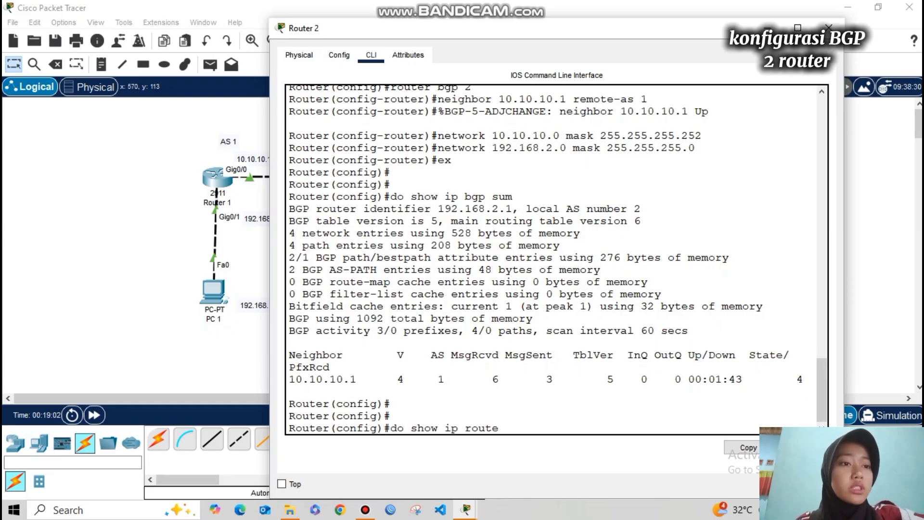
pyautogui.press('Return')
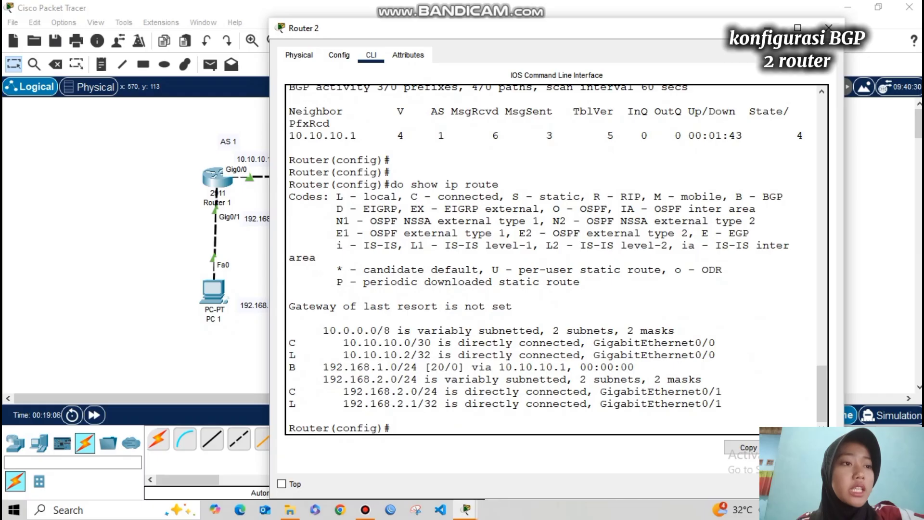
pyautogui.moveTo(288, 367); pyautogui.dragTo(303, 366)
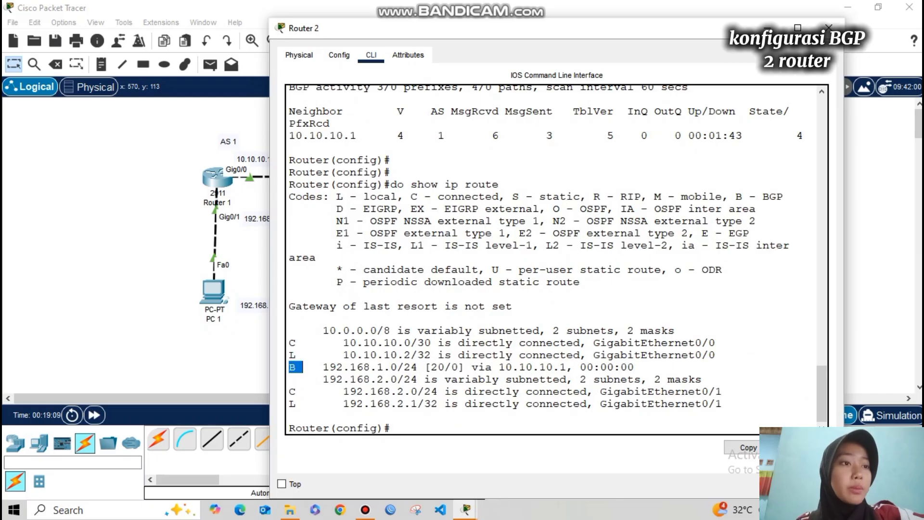
pyautogui.moveTo(378, 367); pyautogui.dragTo(410, 380)
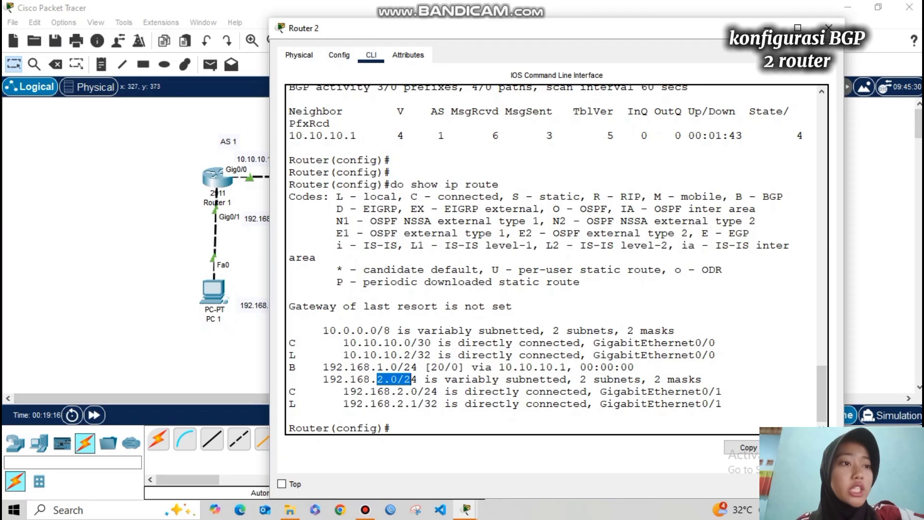
pyautogui.click(410, 379)
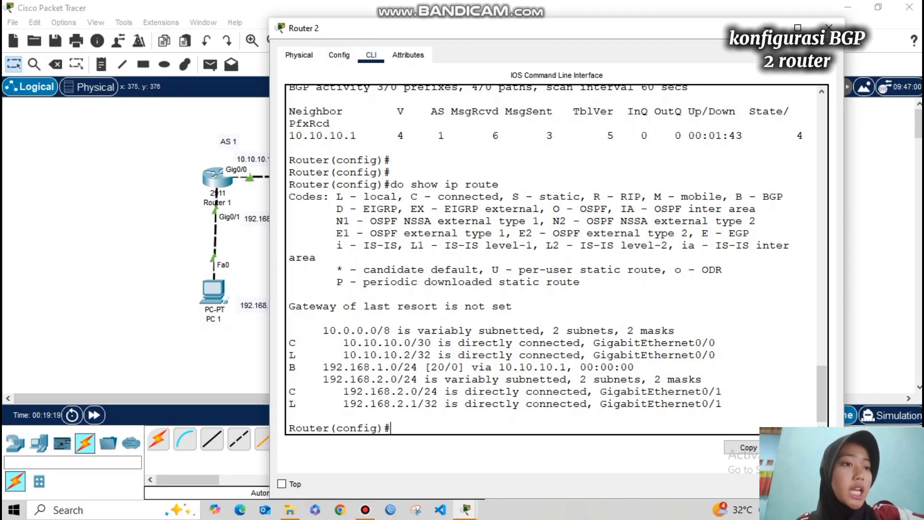
# Test connectivity by sending two simple PDUs from PC 1 to PC 2 in the workspace.
pyautogui.click(133, 266)
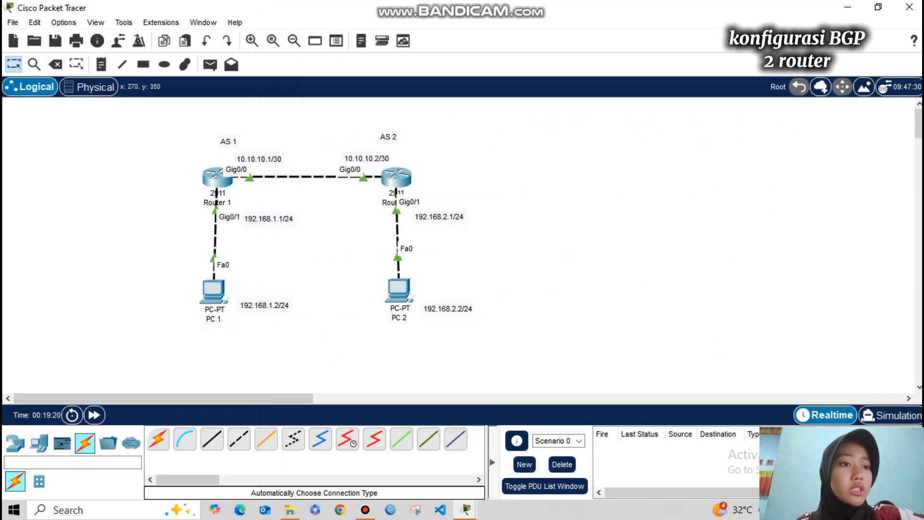
pyautogui.click(209, 64)
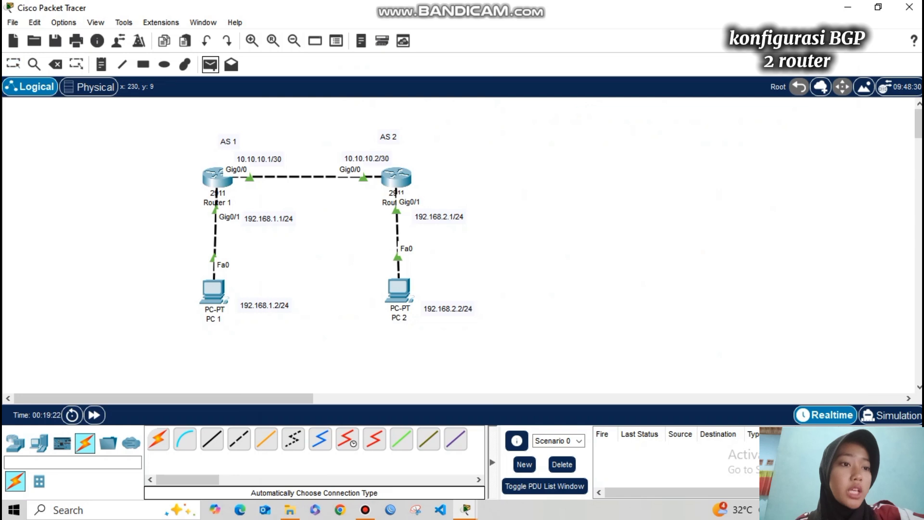
pyautogui.click(214, 291)
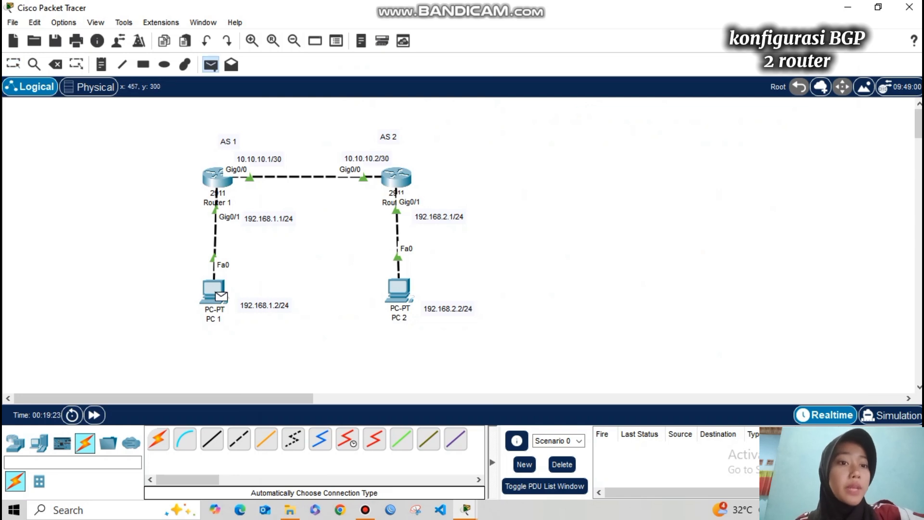
pyautogui.click(398, 289)
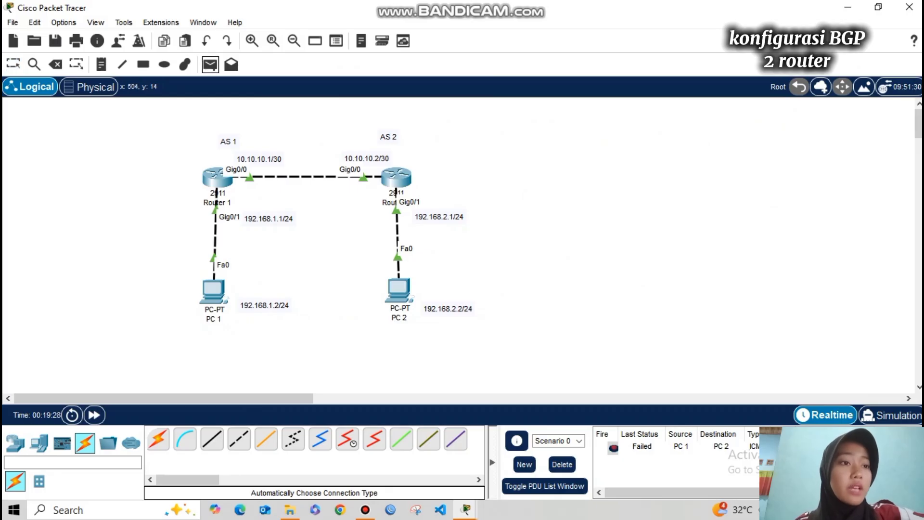
pyautogui.click(214, 291)
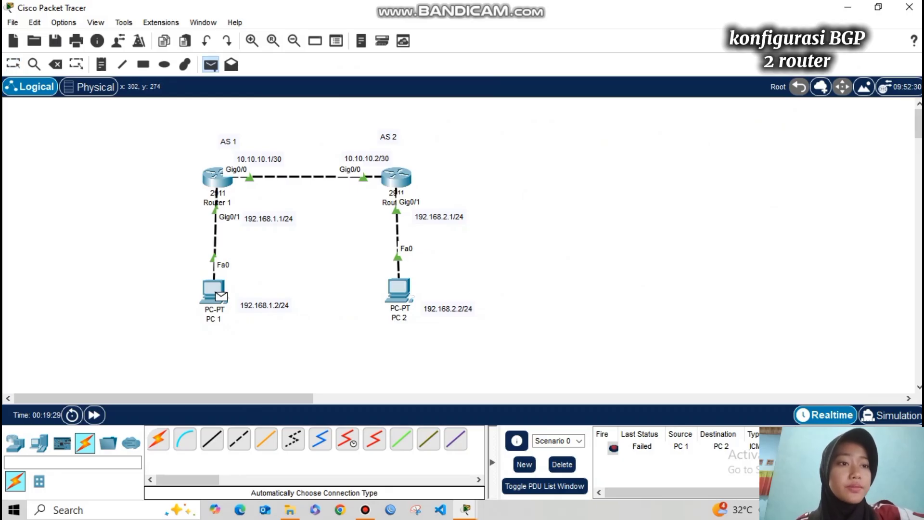
pyautogui.click(398, 289)
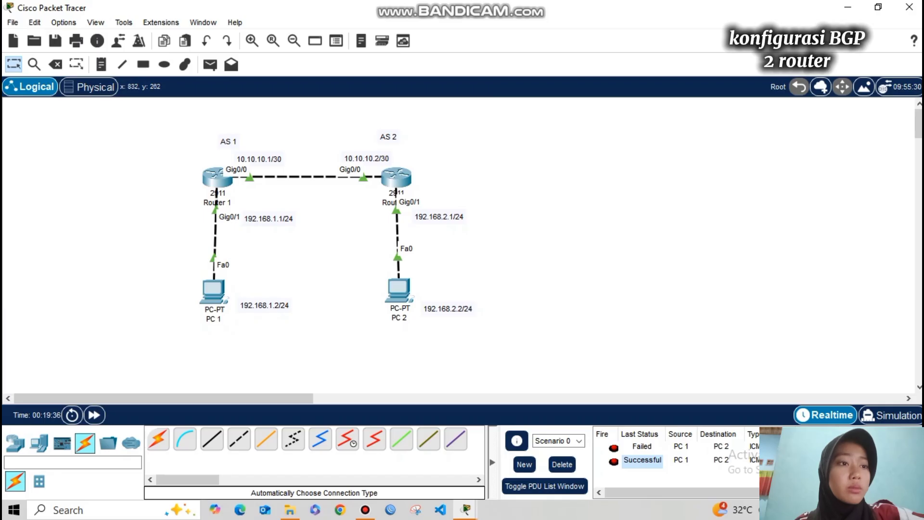
# Add a third 2911 router to the topology beside Router 2 and place a new PC below it.
pyautogui.moveTo(388, 137); pyautogui.dragTo(392, 138)
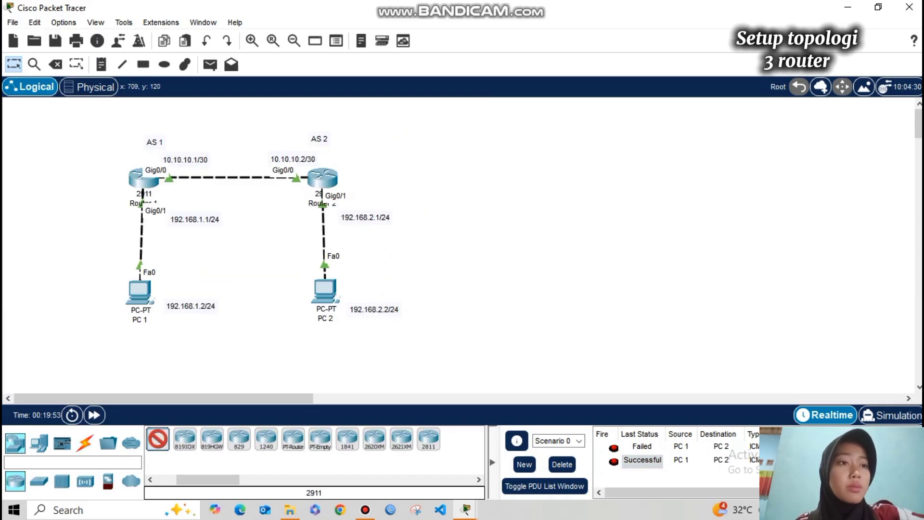
pyautogui.moveTo(158, 439); pyautogui.dragTo(483, 181)
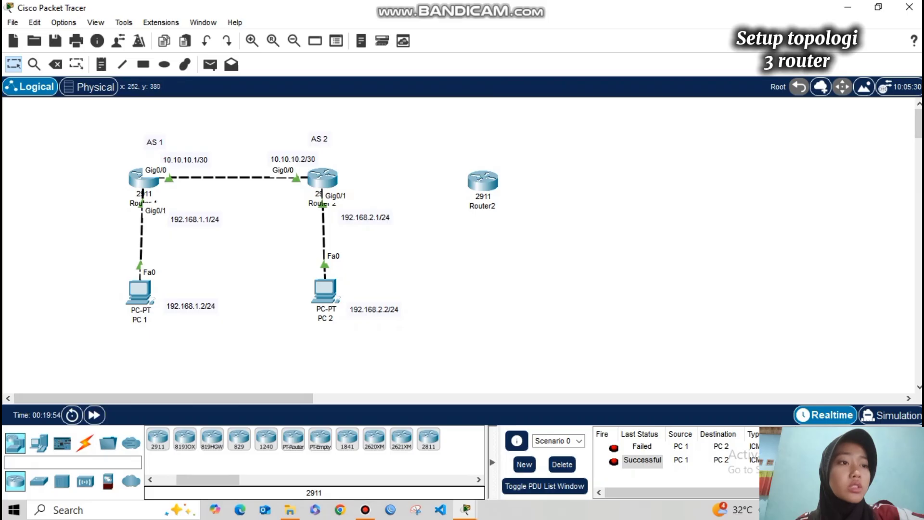
pyautogui.click(84, 443)
pyautogui.click(39, 443)
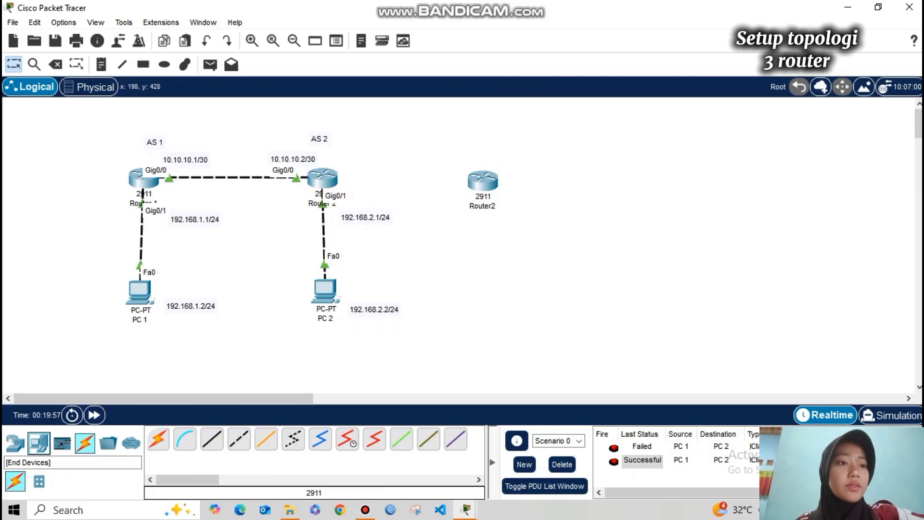
pyautogui.click(158, 438)
pyautogui.click(482, 301)
# Connect Router 2's Gig0/2 to the new router's Gig0/0 with an automatically chosen cable.
pyautogui.click(84, 443)
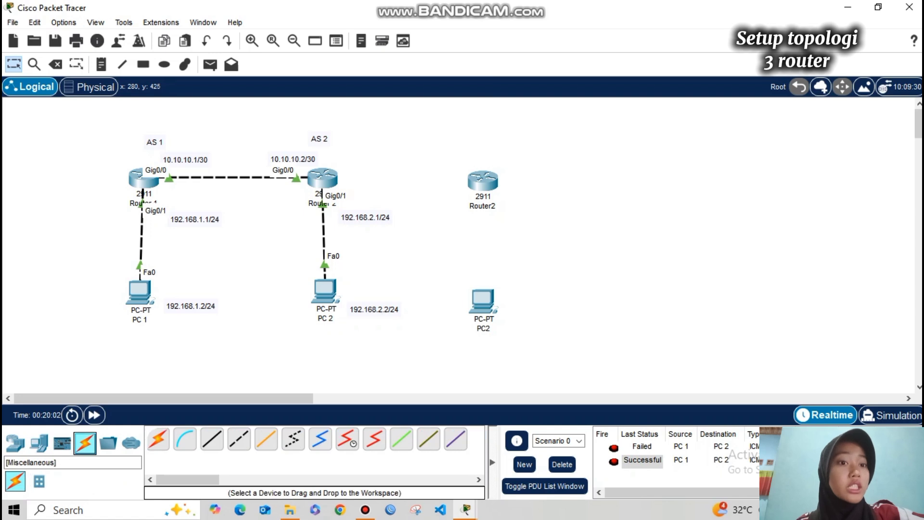
pyautogui.click(158, 439)
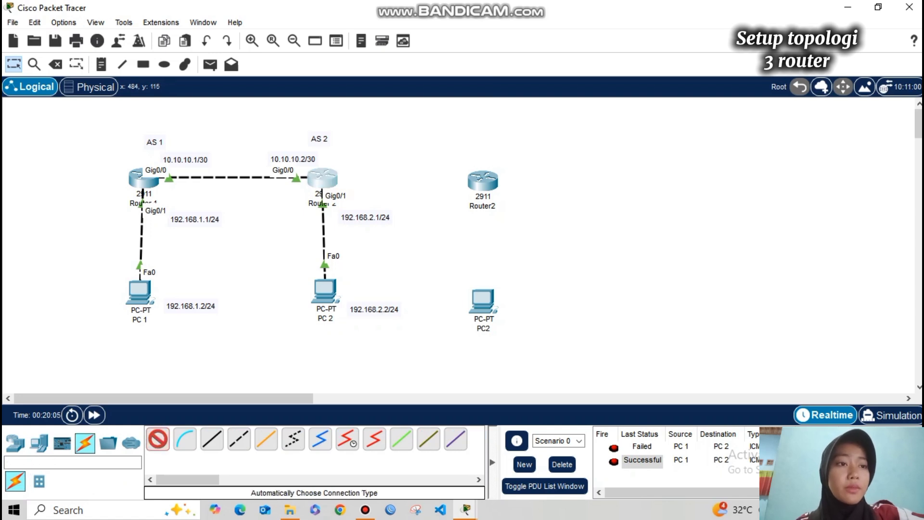
pyautogui.click(328, 181)
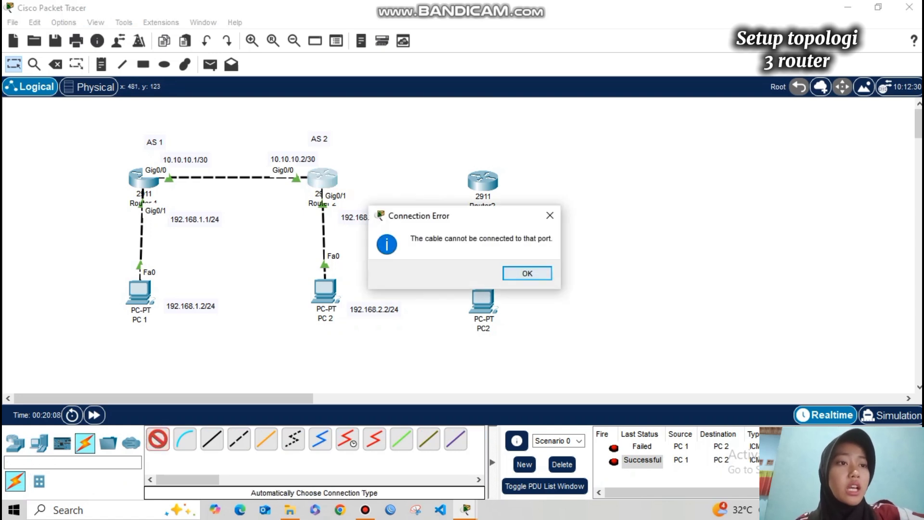
pyautogui.click(527, 272)
pyautogui.click(483, 180)
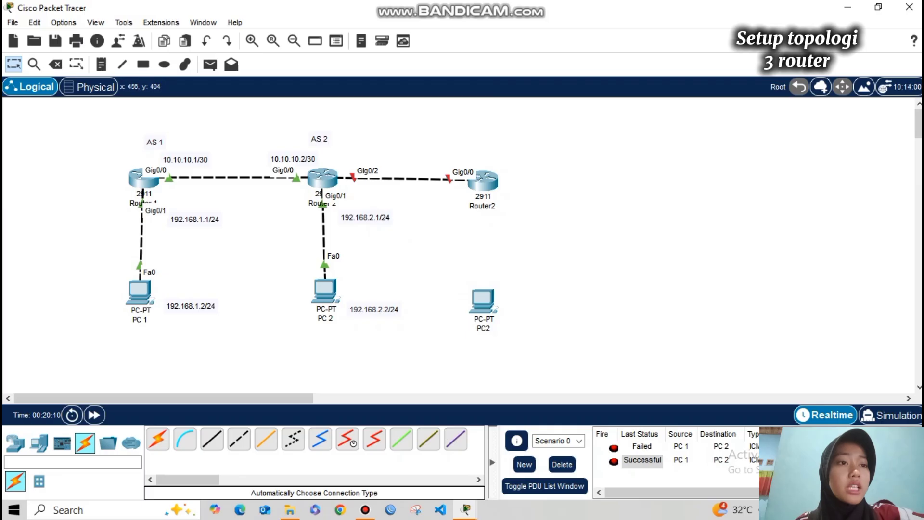
# Connect the new router's Gig0/1 to the new PC's Fa0 with an automatically chosen cable.
pyautogui.click(157, 439)
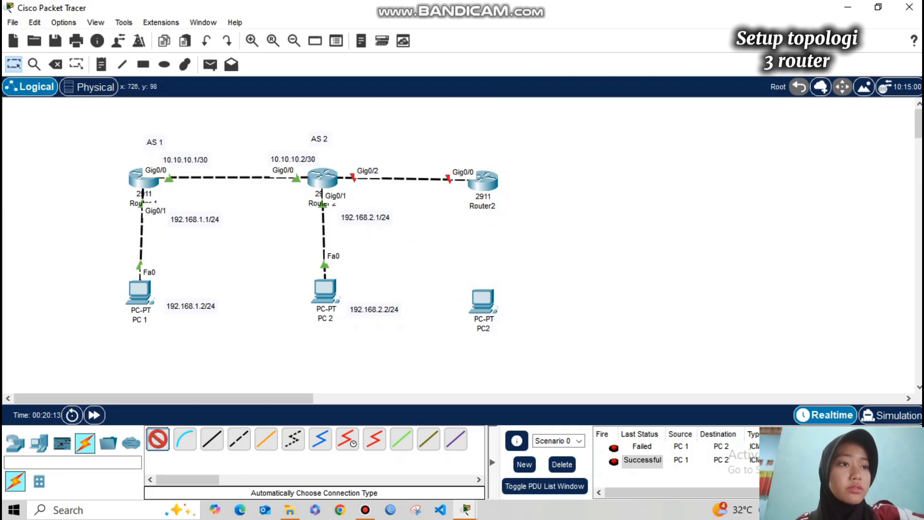
pyautogui.click(483, 180)
pyautogui.click(481, 300)
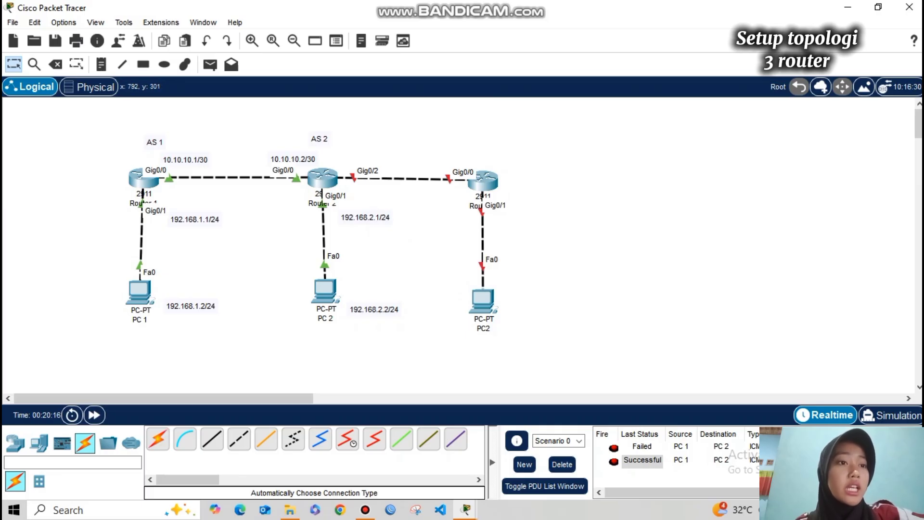
# Label Router 2's end of the new router link 10.10.20.1/30 and the new router's end 10.10.20.2/30.
pyautogui.click(101, 64)
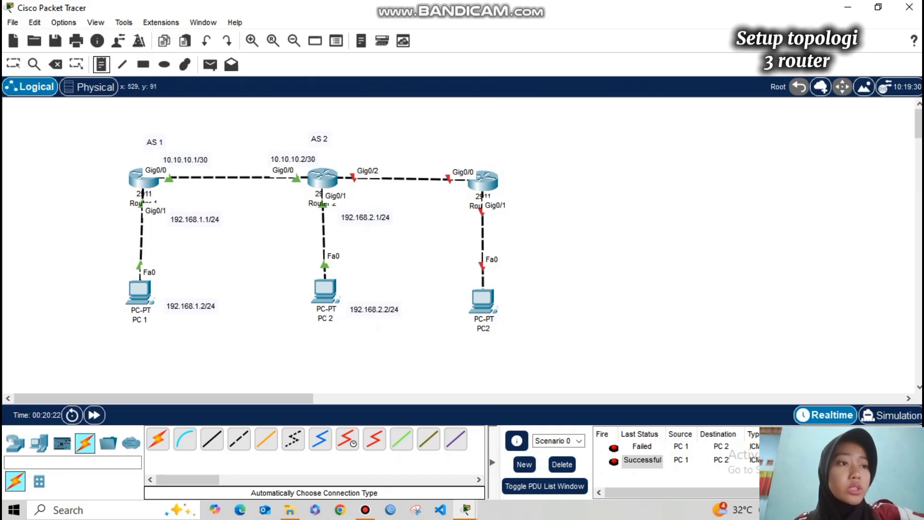
pyautogui.click(358, 158)
pyautogui.write('10.10')
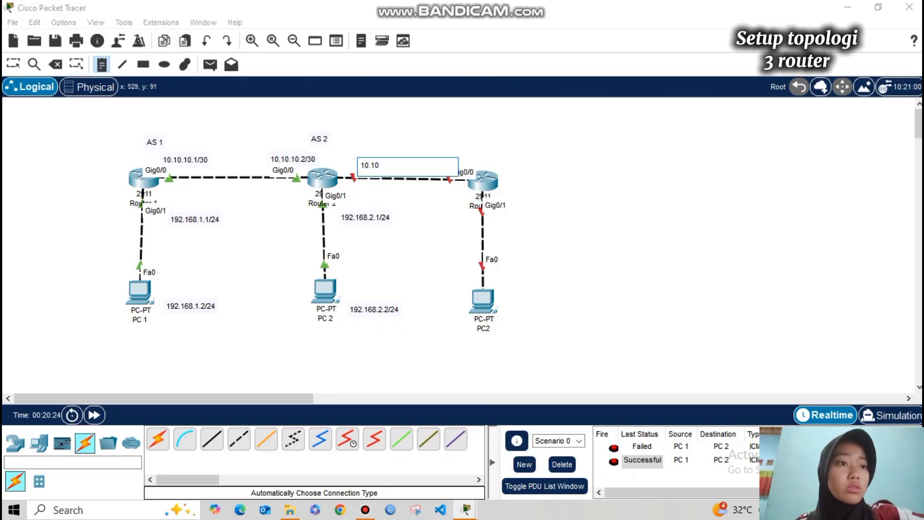
pyautogui.write('.20.1/30')
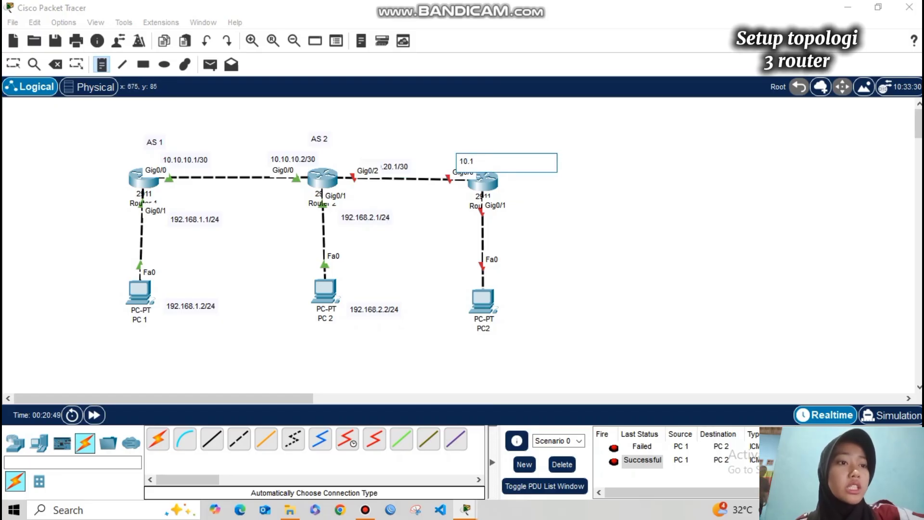
pyautogui.write('0.20')
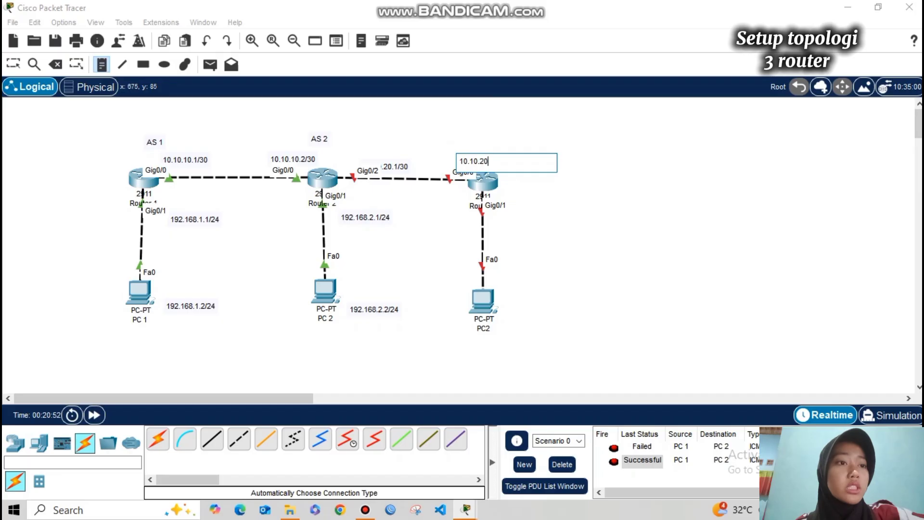
pyautogui.write('.2/30')
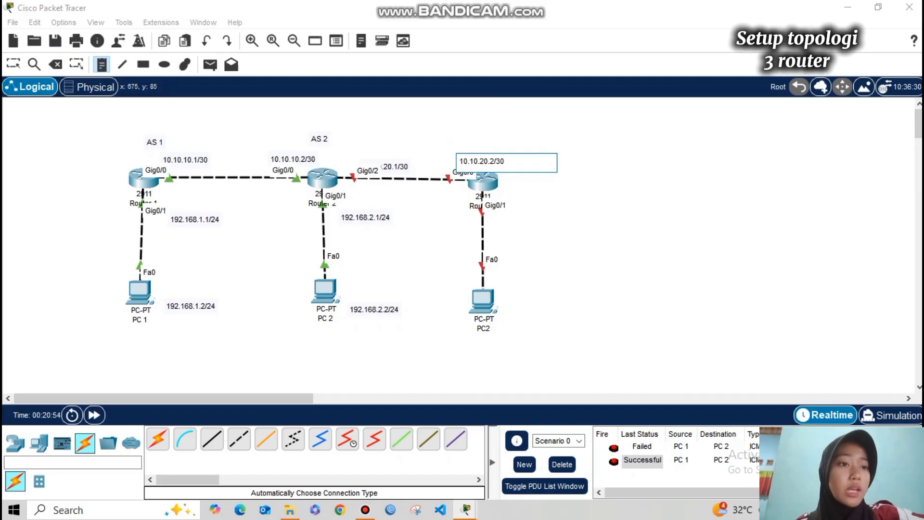
# Add the note 192.168.3.1/24 beside the new router's Gig0/1 interface.
pyautogui.click(508, 209)
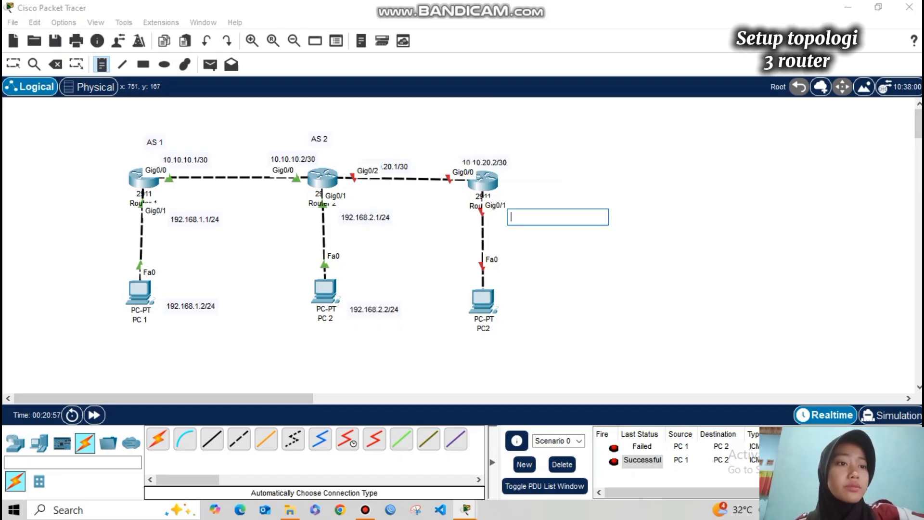
pyautogui.write('192.')
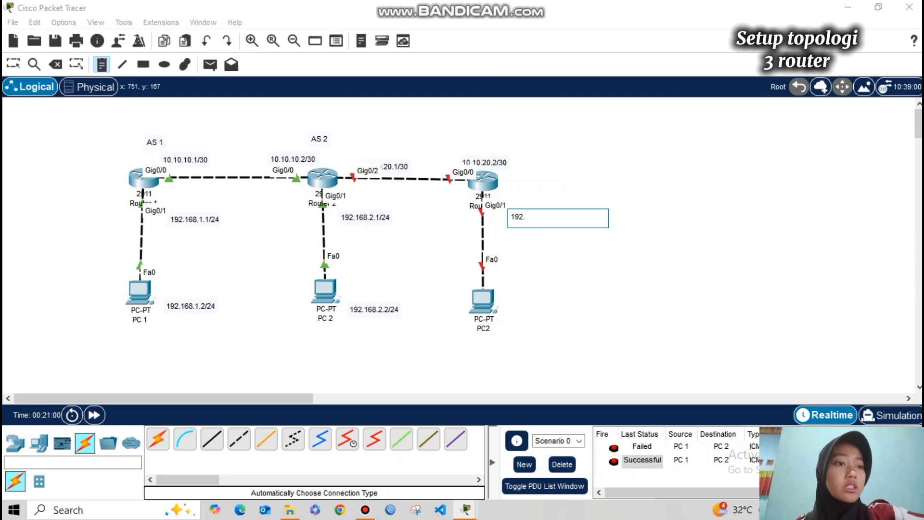
pyautogui.write('168.3.1/')
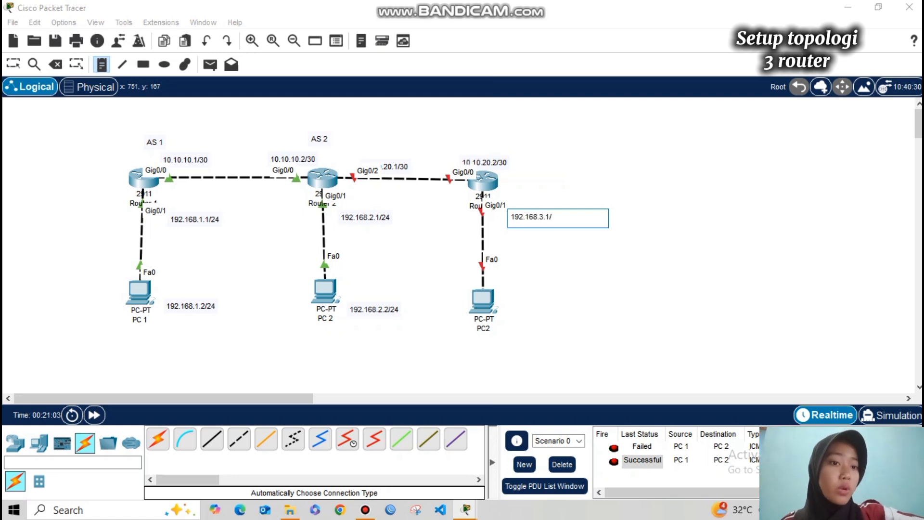
pyautogui.write('24')
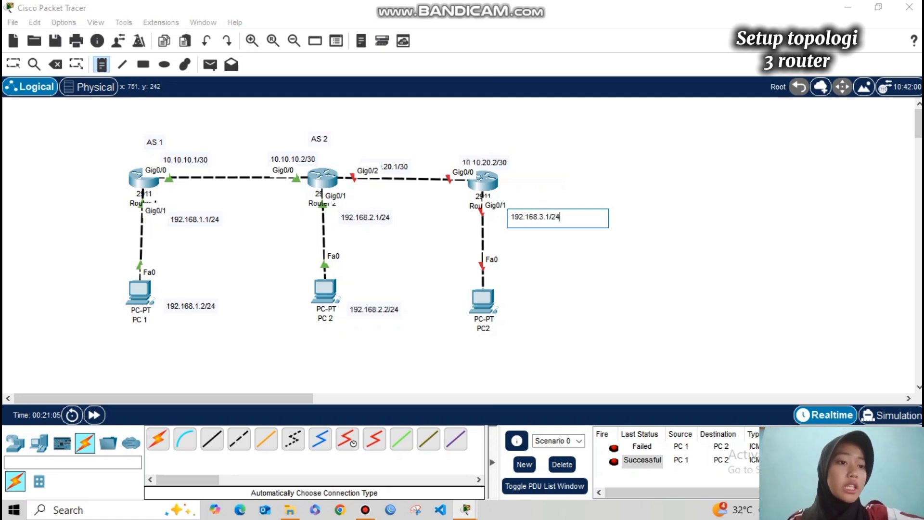
# Add the note 192.168.3.2/24 beside the new PC and stop placing notes.
pyautogui.click(503, 310)
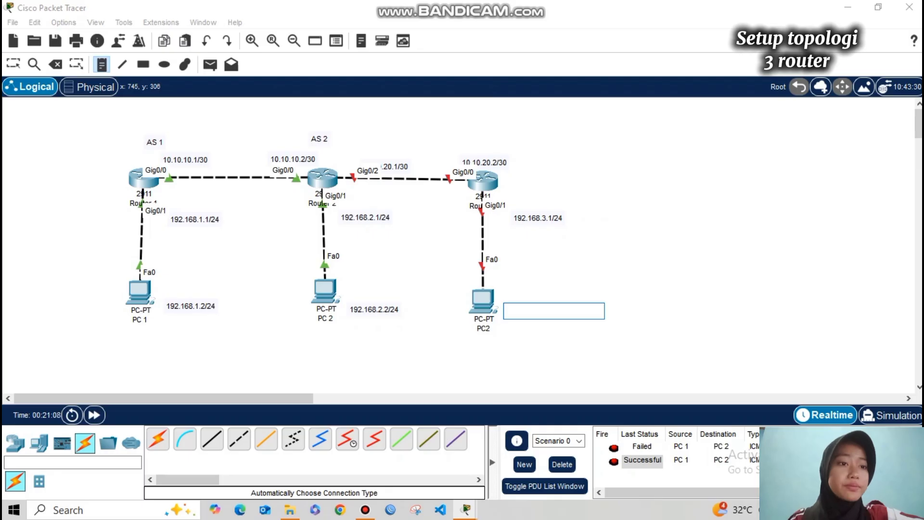
pyautogui.write('192.168')
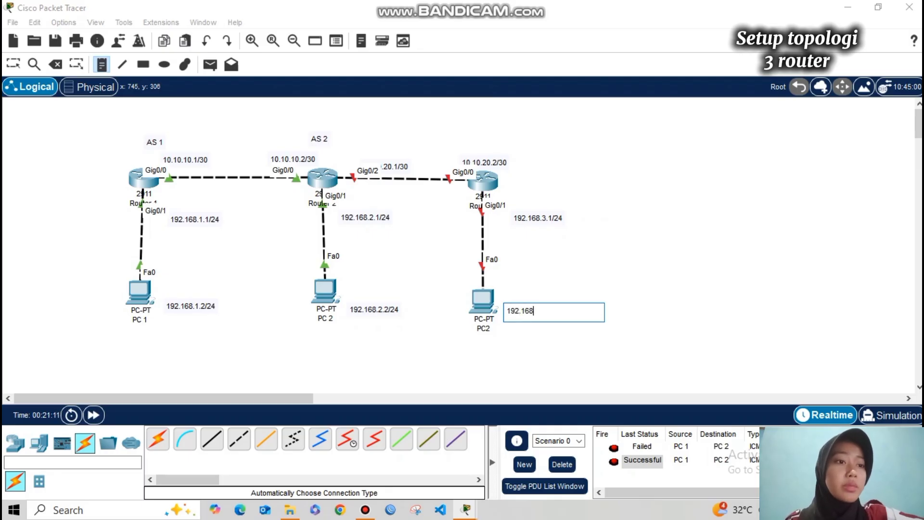
pyautogui.write('.3.2')
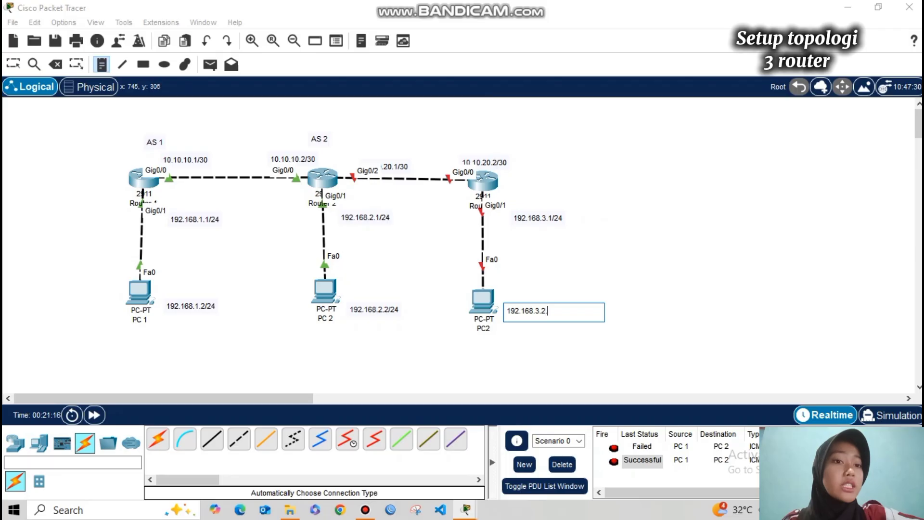
pyautogui.write('/24')
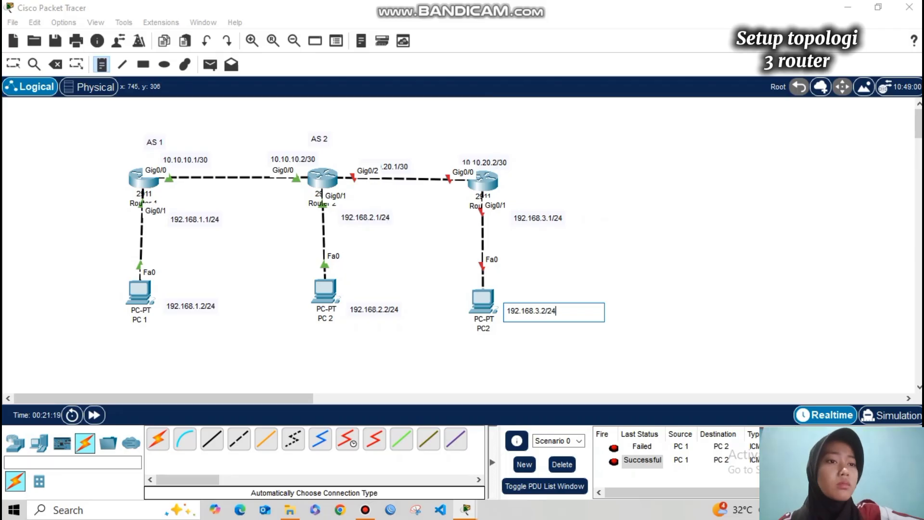
pyautogui.press('Escape')
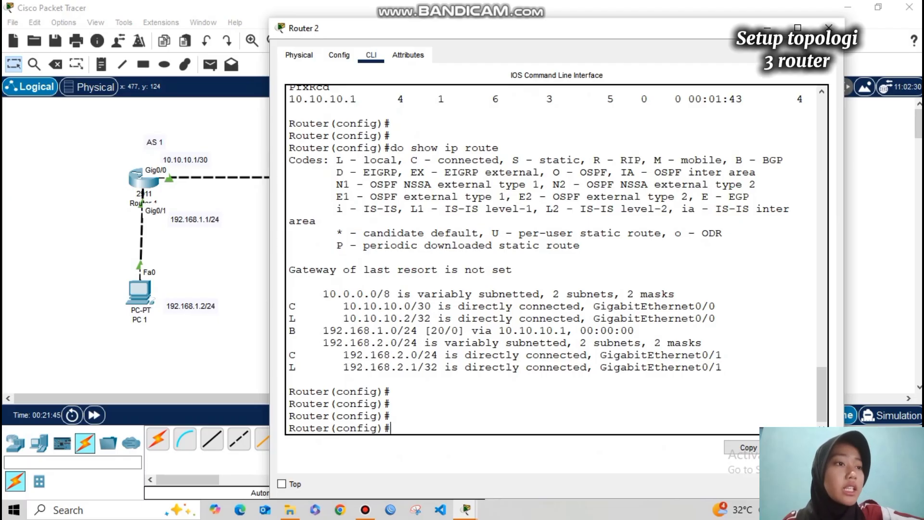
# Enable Router 2's Gig0/2 interface with no shutdown in interface configuration mode.
pyautogui.write('int')
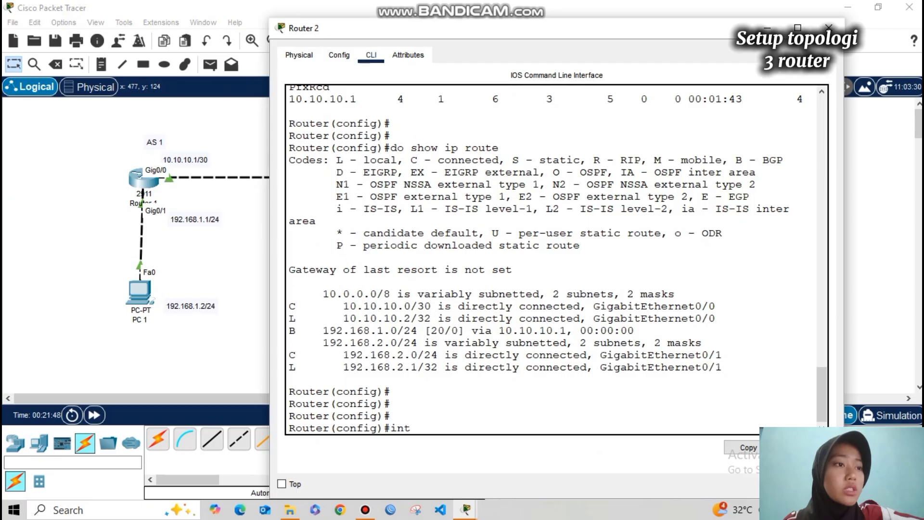
pyautogui.write(' gig0/2')
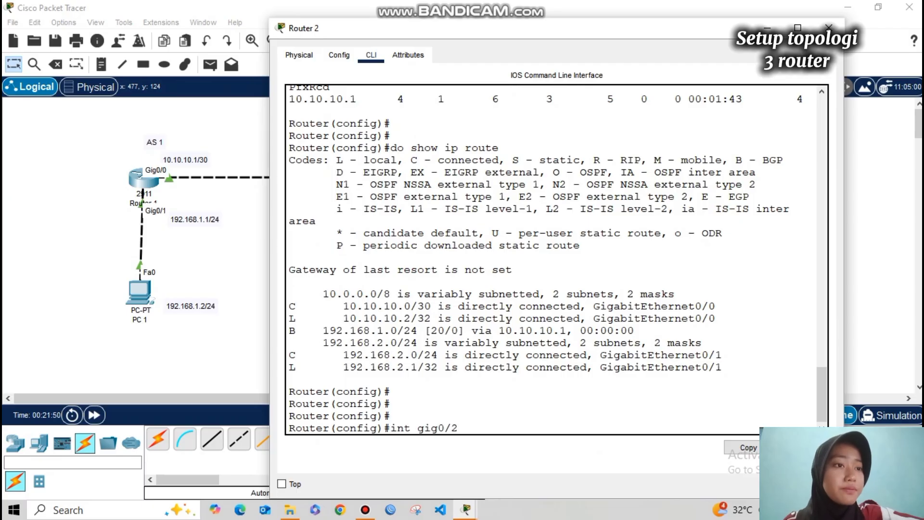
pyautogui.press('Return')
pyautogui.write('no')
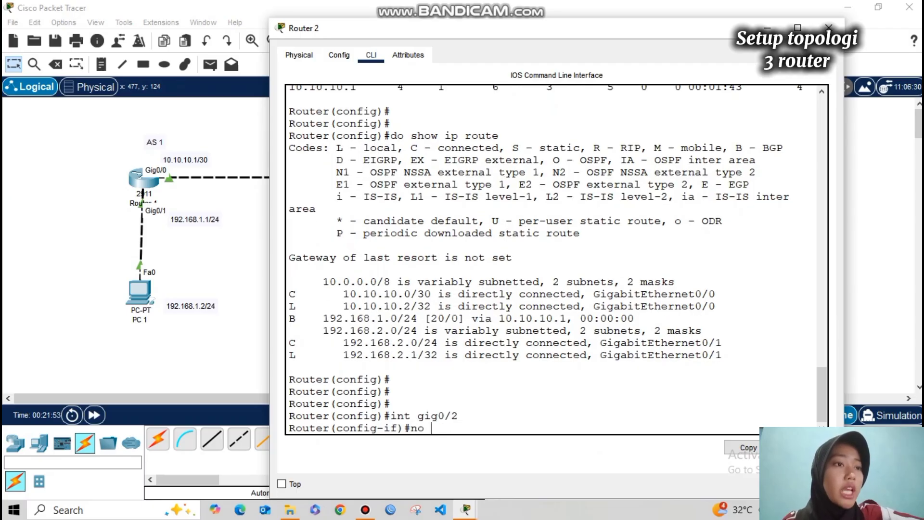
pyautogui.write(' shutdown')
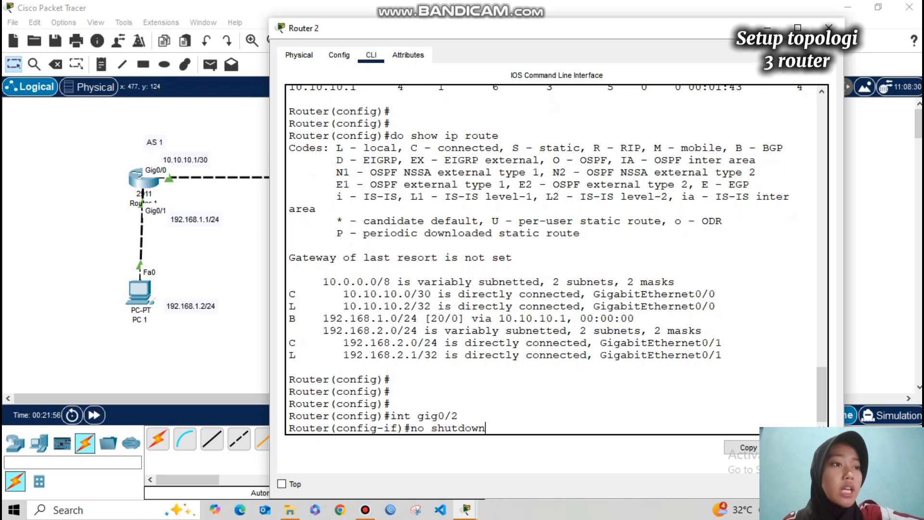
pyautogui.press('Return')
# Assign IP address 10.10.20.1 with mask 255.255.255.252 to Router 2's Gig0/2 interface, then exit interface mode and close the router window.
pyautogui.write('ip addr')
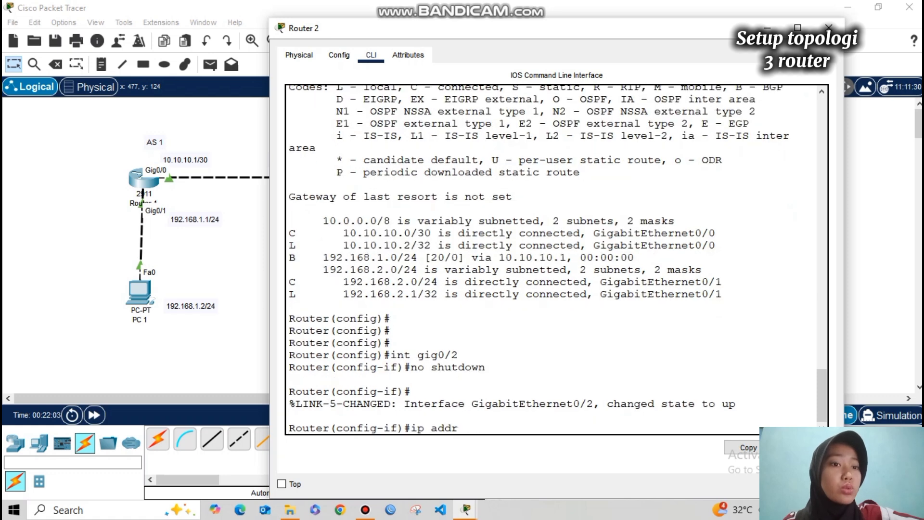
pyautogui.write('ess 10.10.')
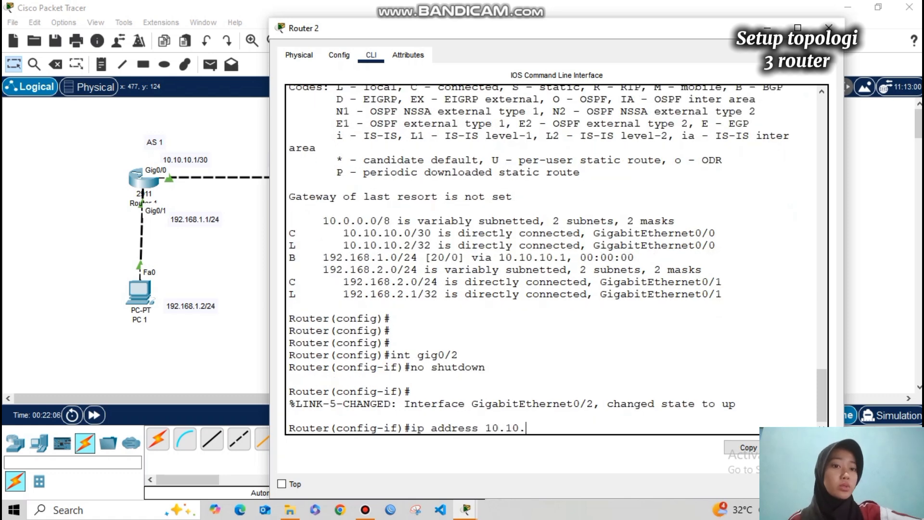
pyautogui.write('20.1 ')
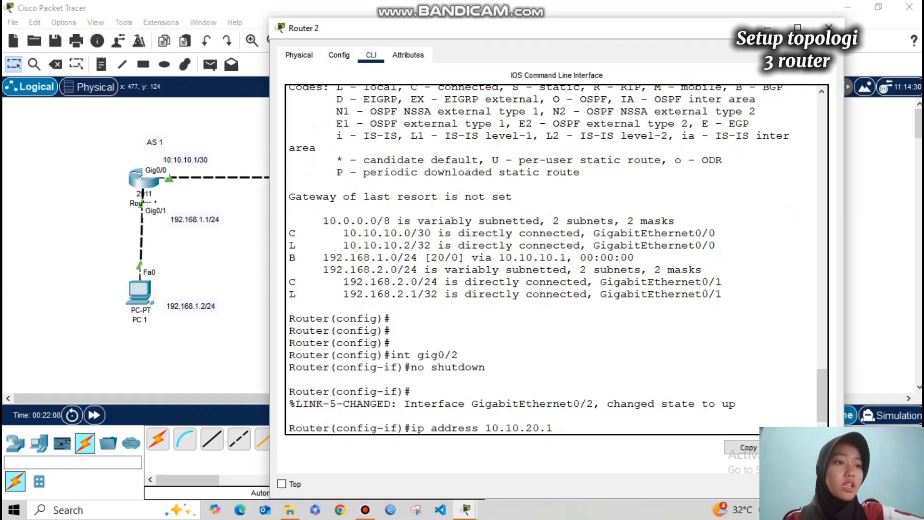
pyautogui.write('255.2')
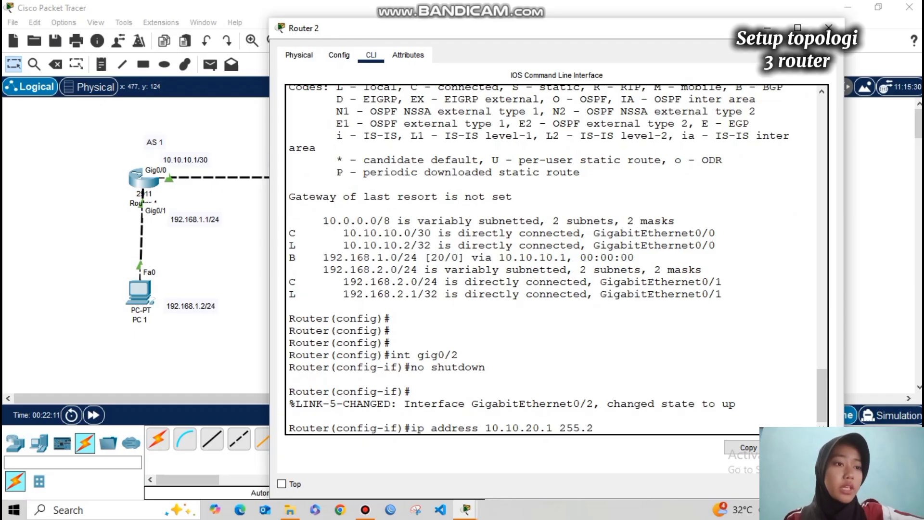
pyautogui.write('55.255.252')
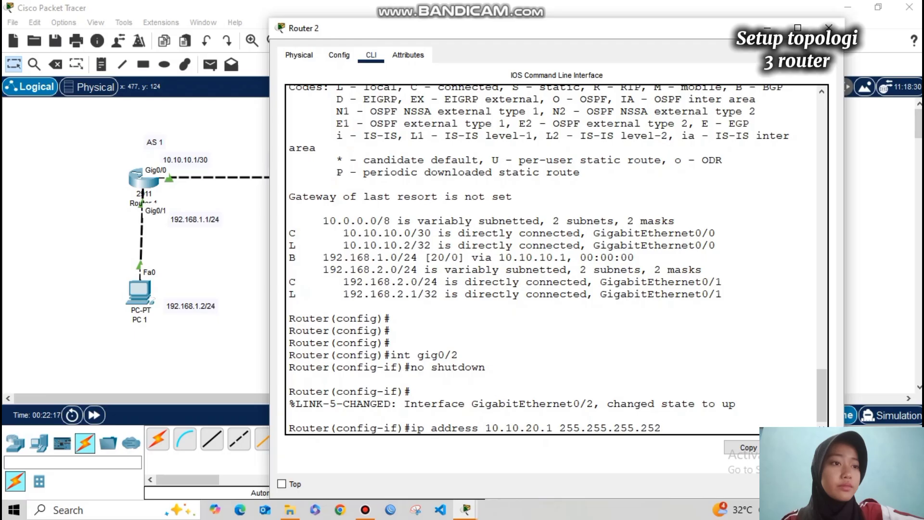
pyautogui.press('Return')
pyautogui.write('ex')
pyautogui.press('Return')
pyautogui.press('Return')
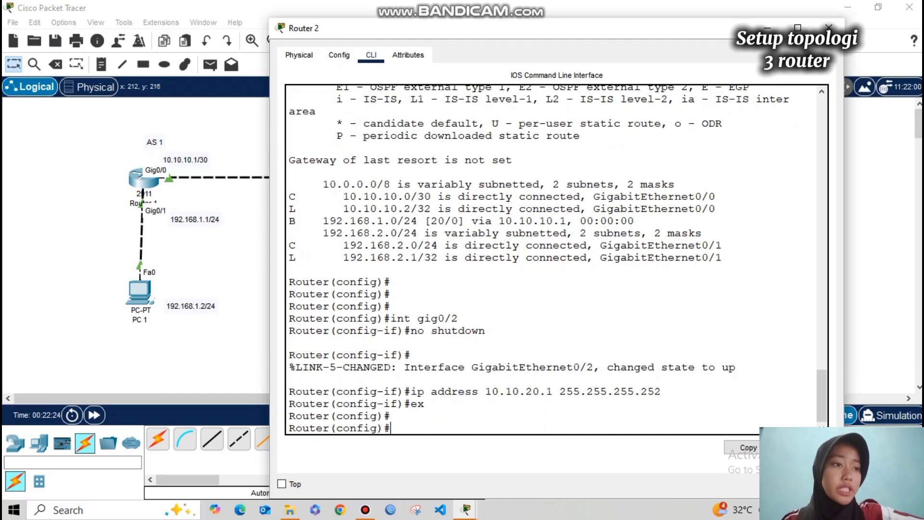
pyautogui.click(828, 27)
# Decline the initial configuration dialog in the new third router's command line and enter global configuration mode.
pyautogui.click(484, 182)
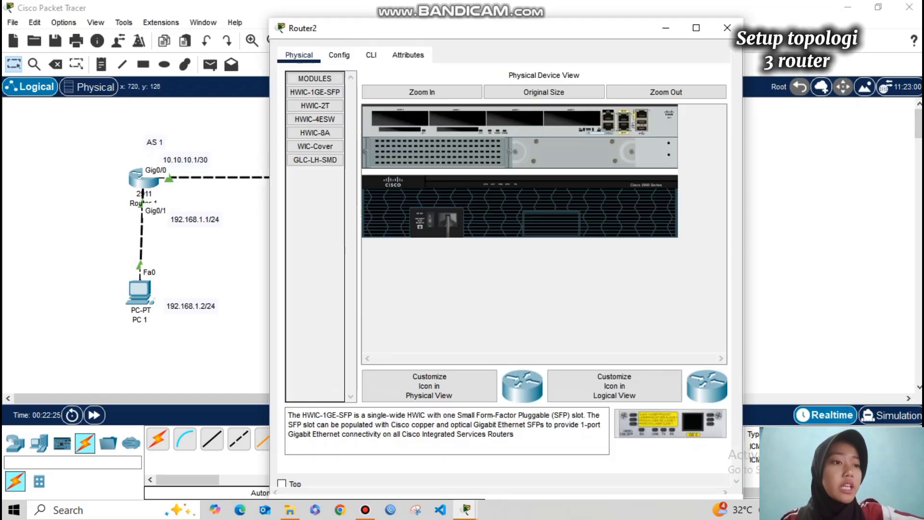
pyautogui.click(371, 55)
pyautogui.write('no')
pyautogui.press('Return')
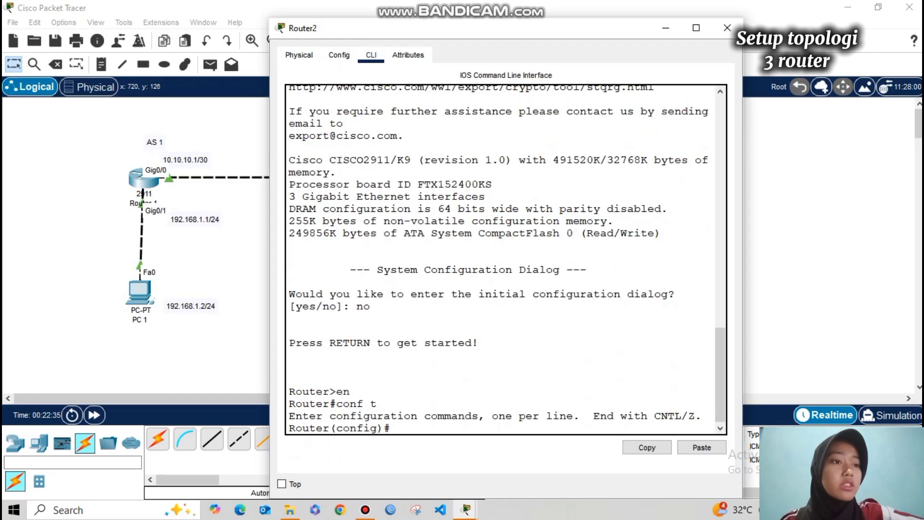
# Enable the third router's interfaces Gig0/0-1 together with no shutdown, then return to global configuration mode.
pyautogui.write('in')
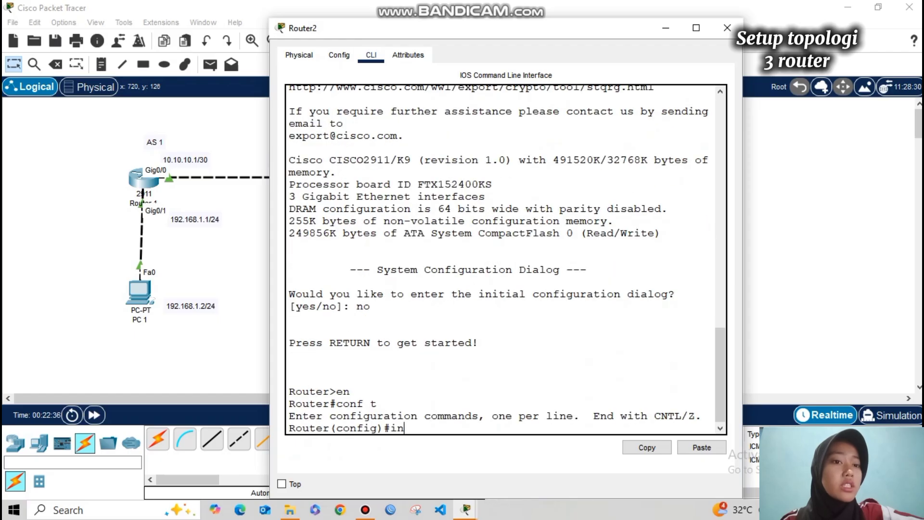
pyautogui.write('t range gi')
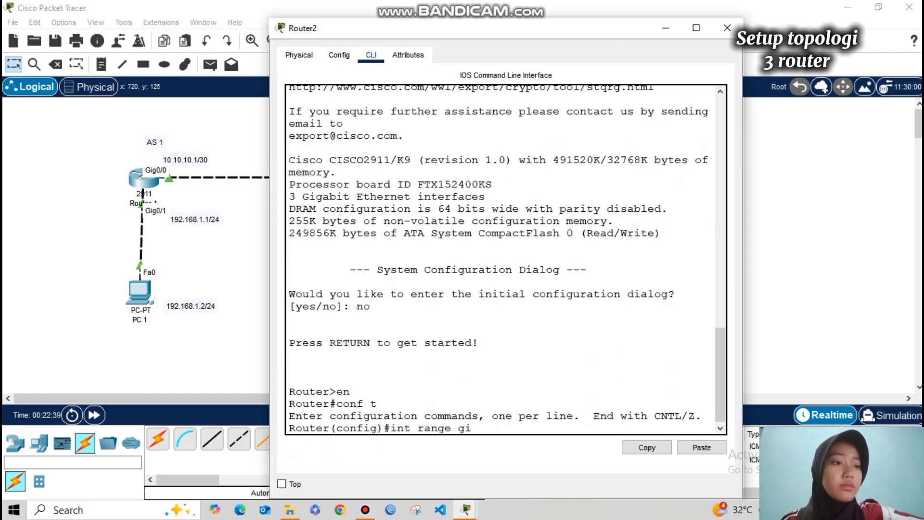
pyautogui.write('g0/0-1')
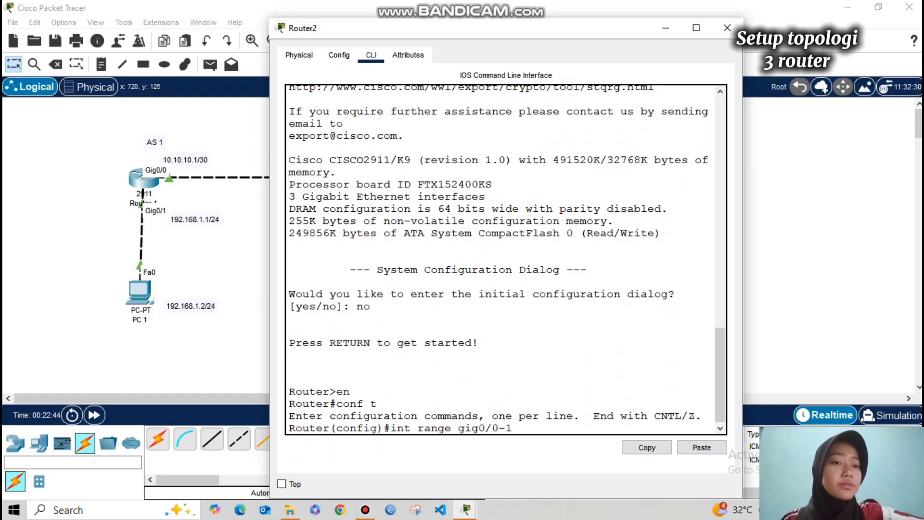
pyautogui.press('Return')
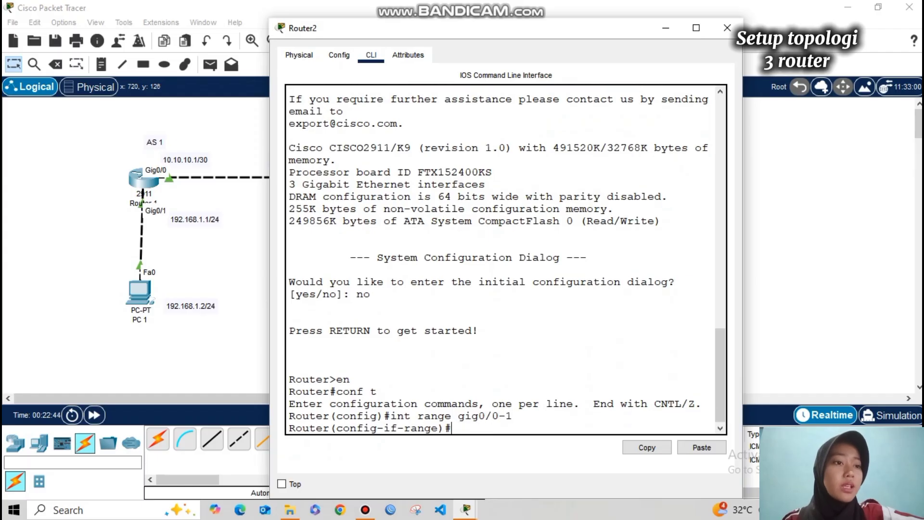
pyautogui.write('no shutdown')
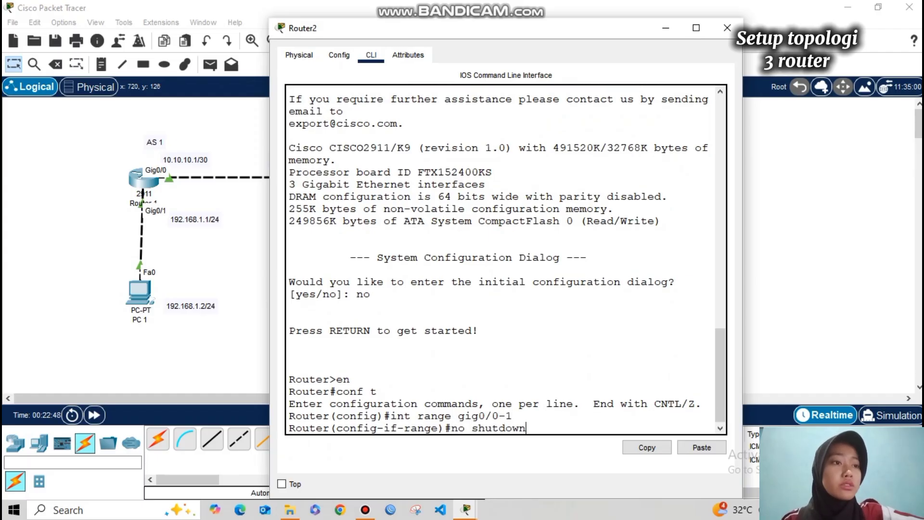
pyautogui.press('Return')
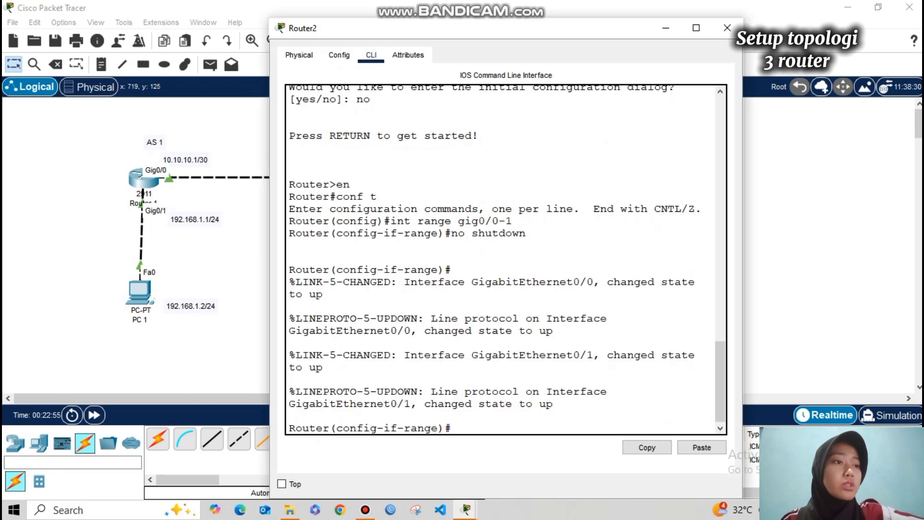
pyautogui.press('Return')
pyautogui.press('Return')
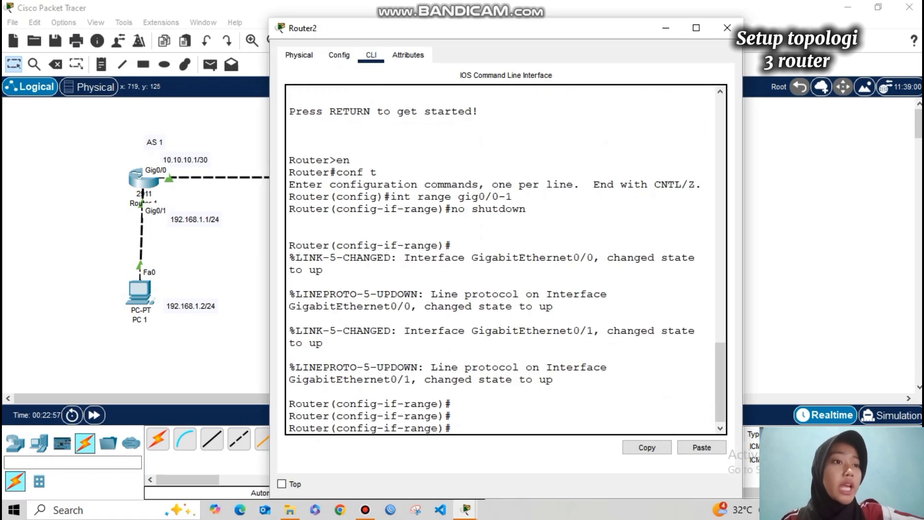
pyautogui.write('ex')
pyautogui.press('Return')
pyautogui.press('Return')
pyautogui.press('Return')
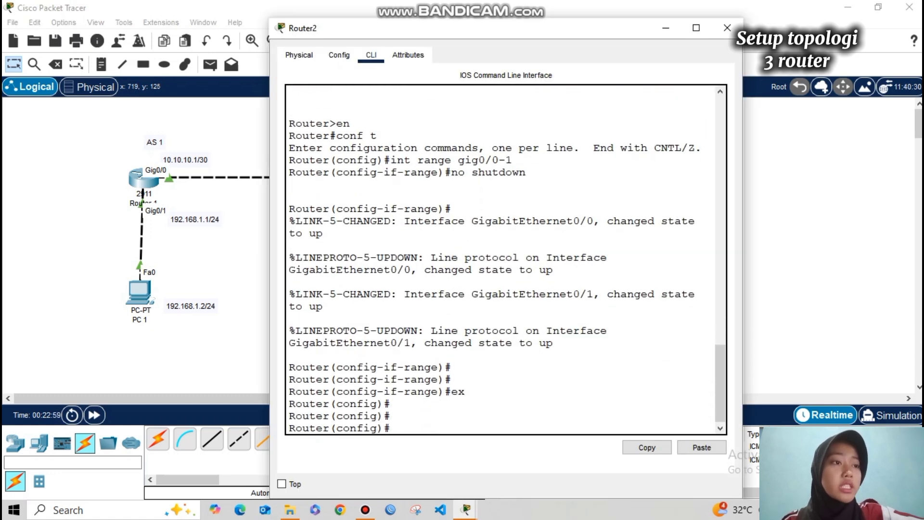
# Assign IP address 10.10.20.2 with mask 255.255.255.252 to the third router's Gig0/0 interface and exit interface mode.
pyautogui.write('int gi')
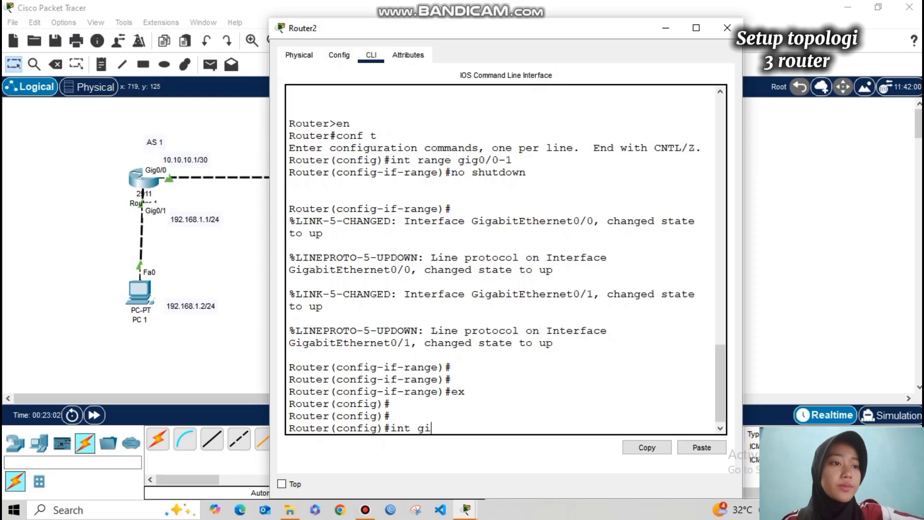
pyautogui.write('g0/0')
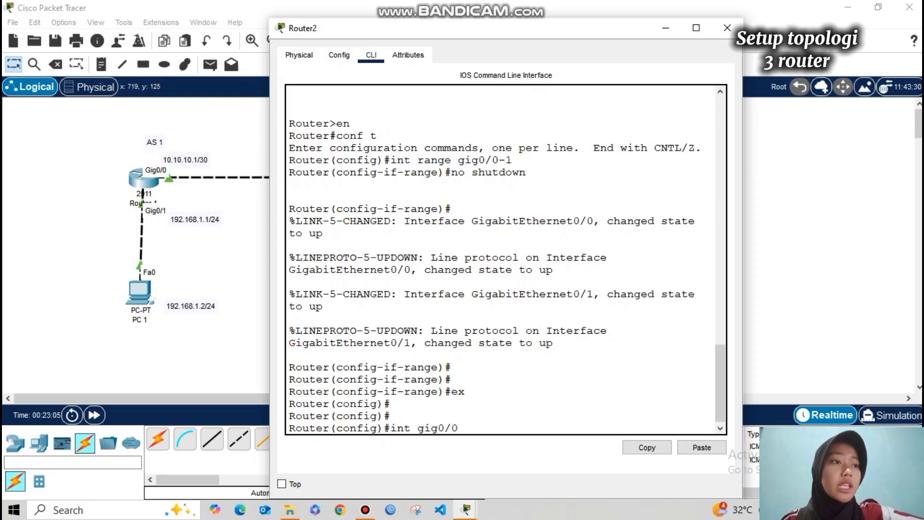
pyautogui.press('Return')
pyautogui.write('ip address ')
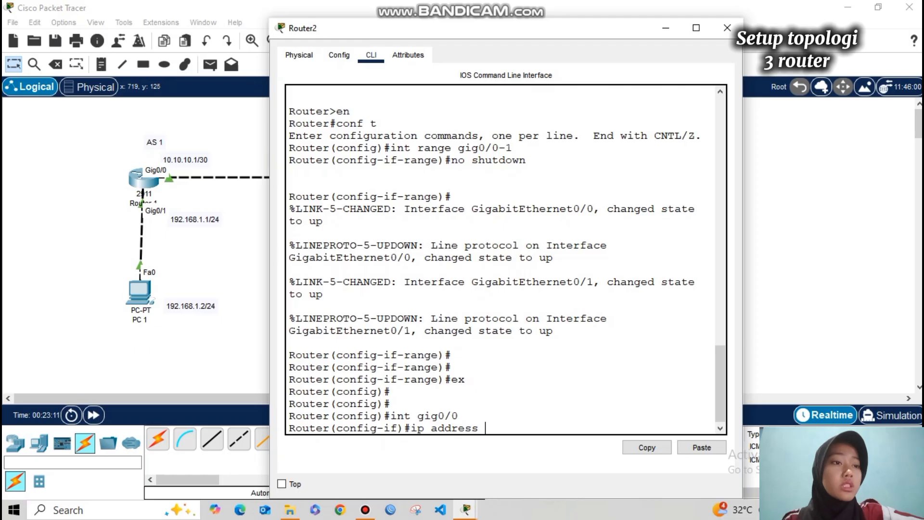
pyautogui.write('10.10.')
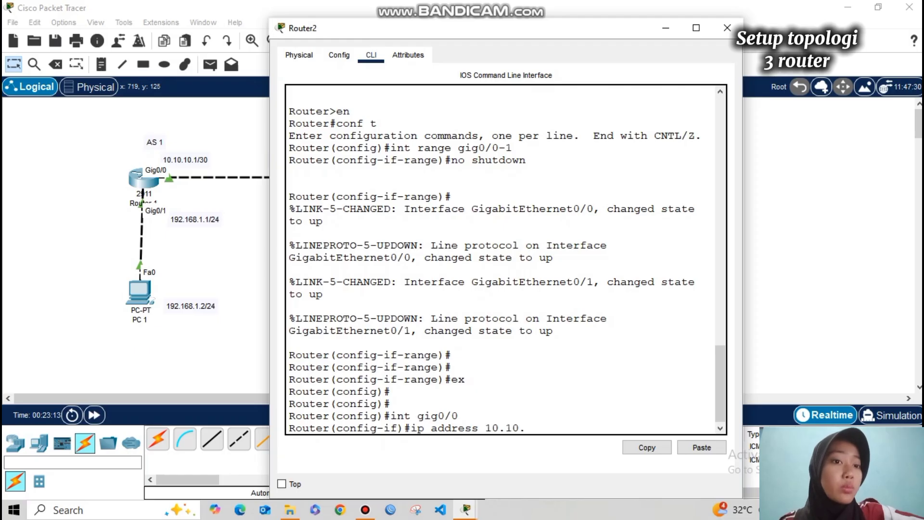
pyautogui.write('20.2')
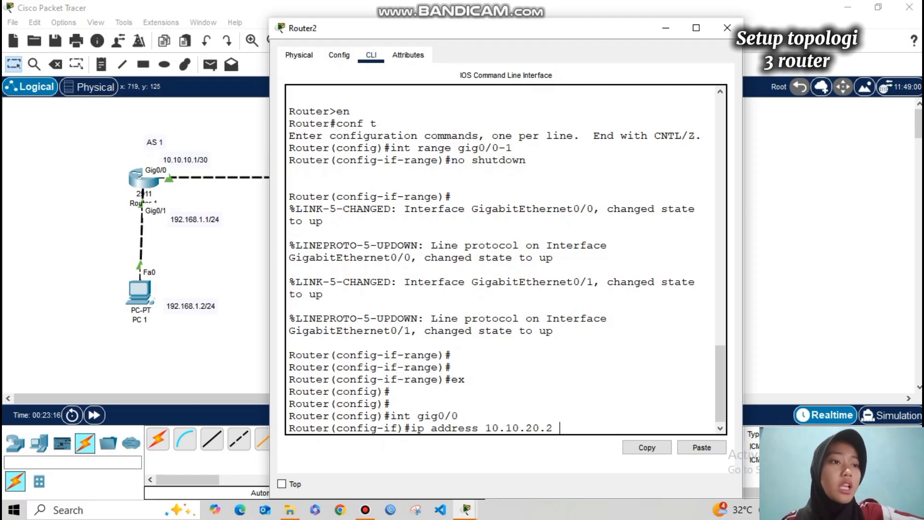
pyautogui.write(' 255')
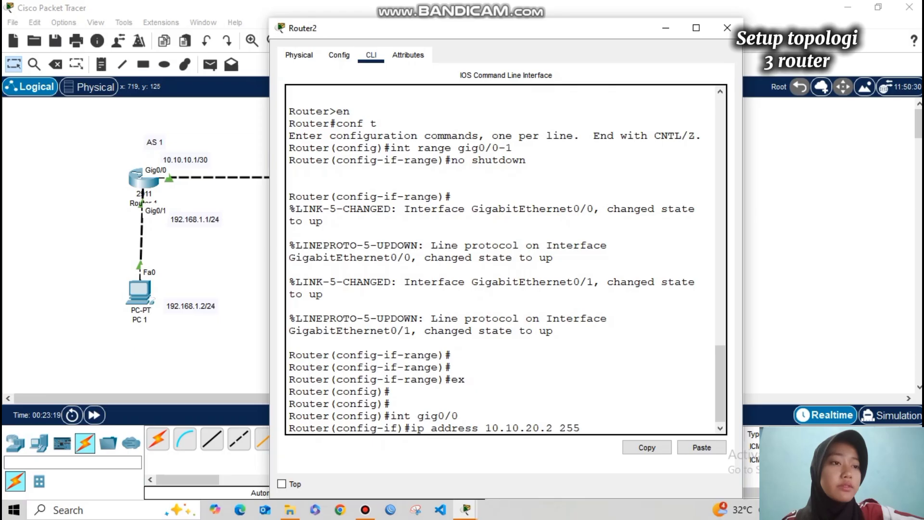
pyautogui.write('.255.255.252')
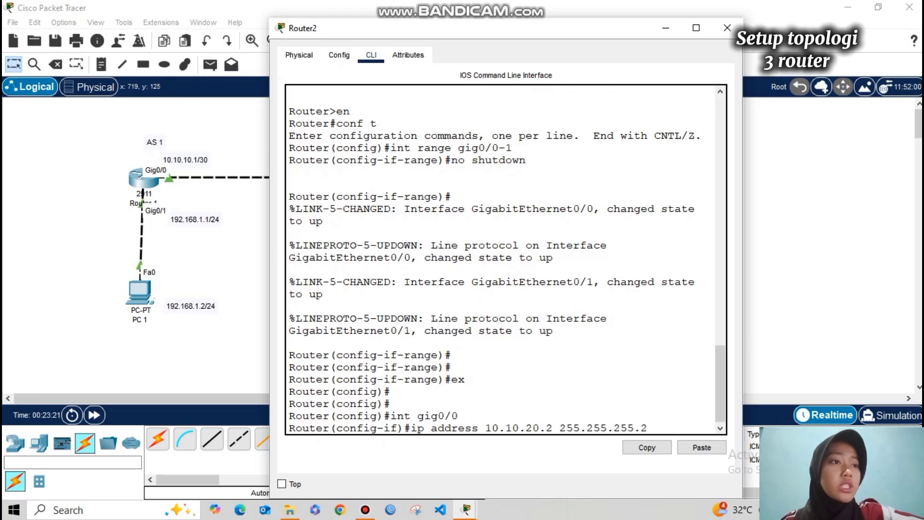
pyautogui.press('Return')
pyautogui.write('ex')
pyautogui.press('Return')
pyautogui.press('Return')
# Assign IP address 192.168.3.1 with mask 255.255.255.0 to the third router's Gig0/1 interface and exit interface mode.
pyautogui.write('int gig0/1')
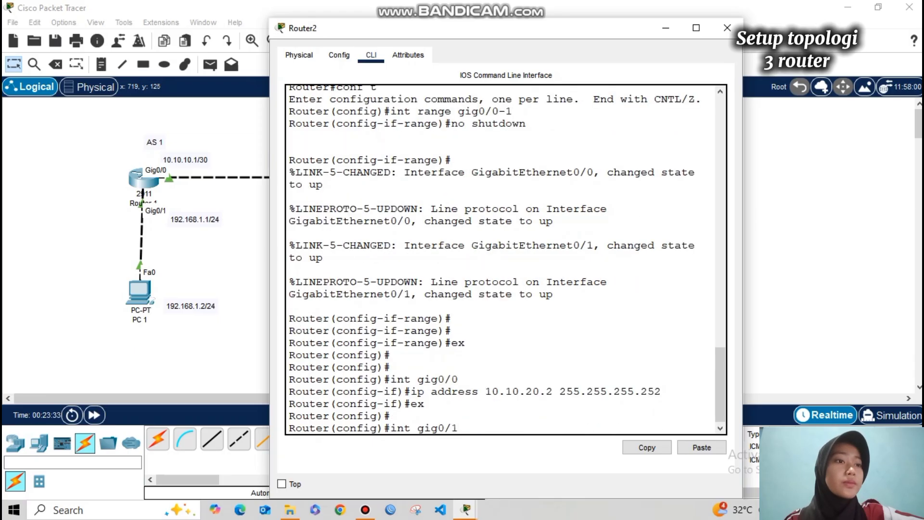
pyautogui.press('Return')
pyautogui.write('ip address')
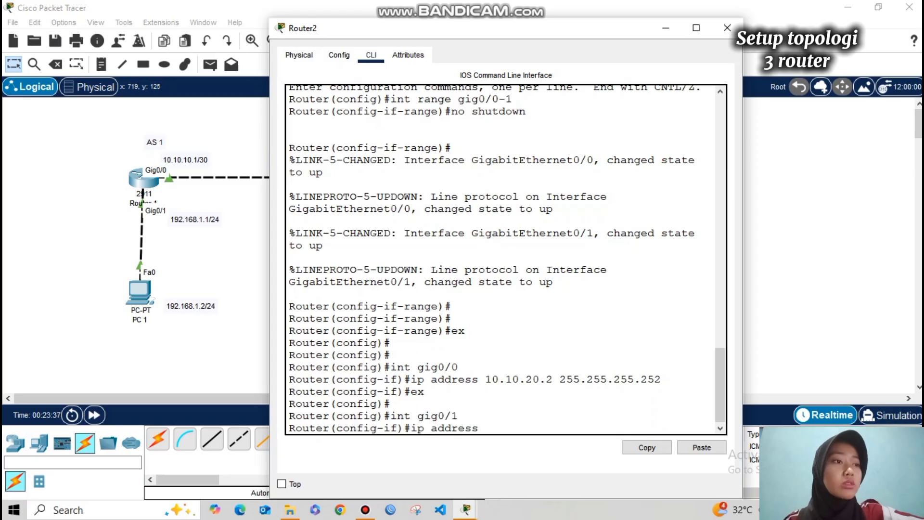
pyautogui.write(' 192')
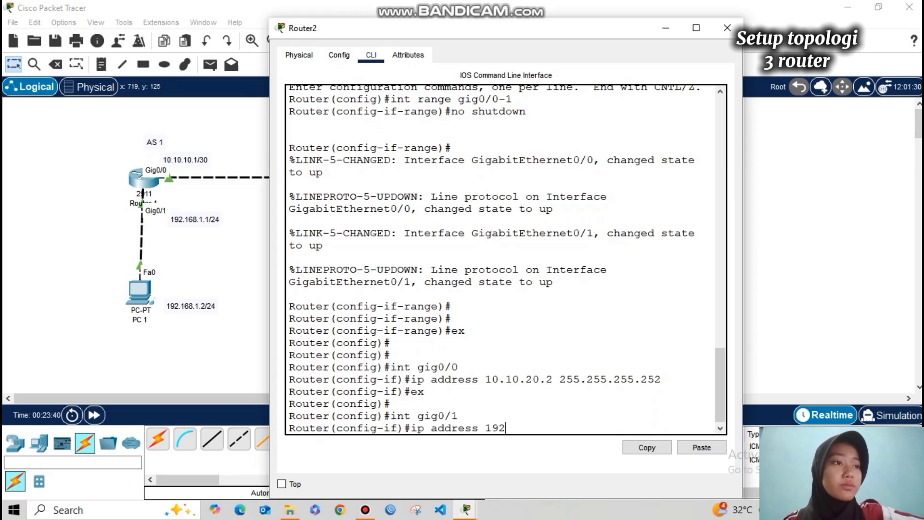
pyautogui.write('.168.3.1 255.255.255.0')
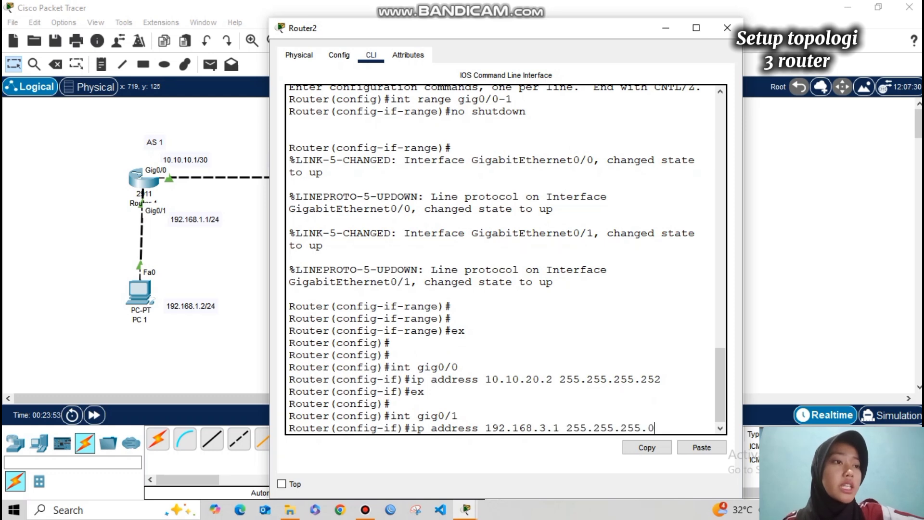
pyautogui.press('Return')
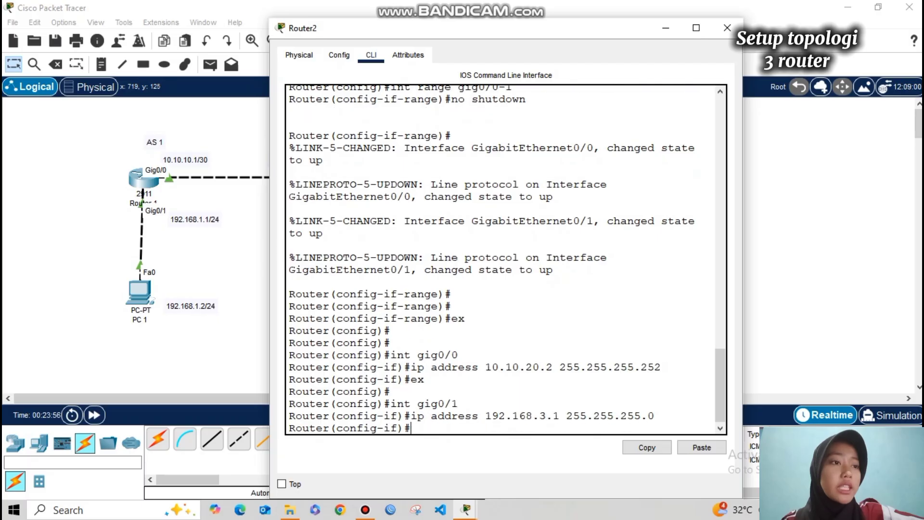
pyautogui.write('ex')
pyautogui.press('Return')
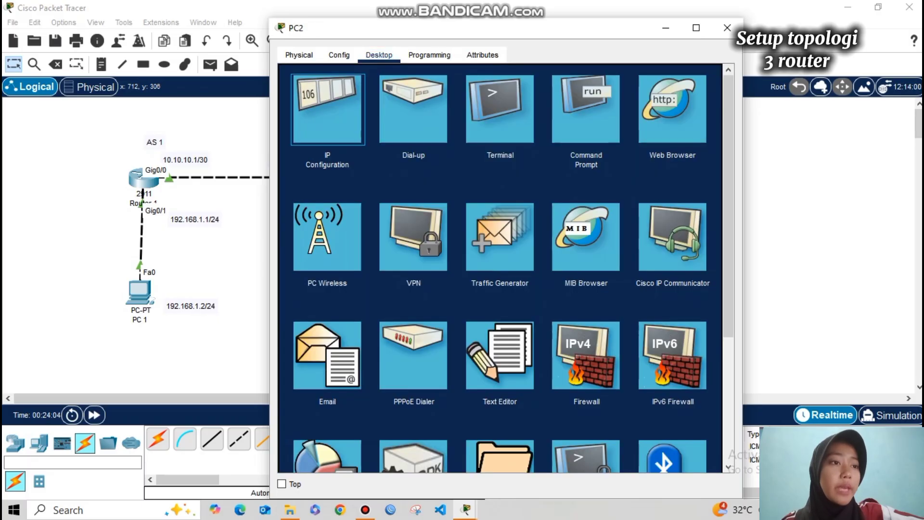
# Give the new PC behind the third router the static IPv4 address 192.168.3.2 with subnet mask 255.255.255.0.
pyautogui.write('192.')
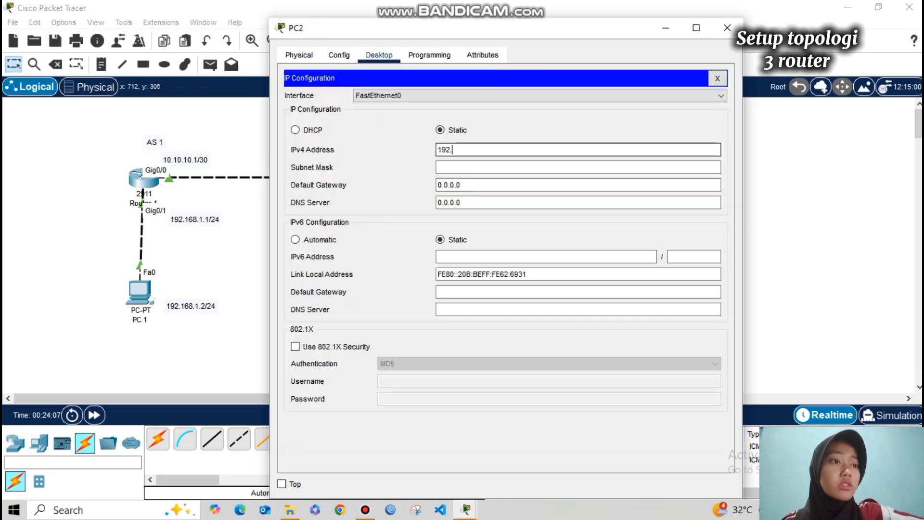
pyautogui.write('168.3.2')
pyautogui.press('Tab')
pyautogui.press('Tab')
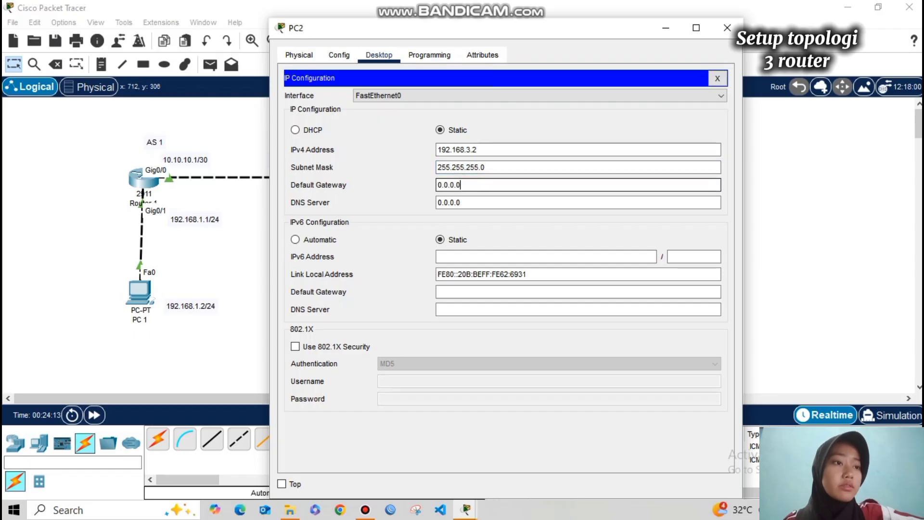
# Set the new PC's default gateway to 192.168.3.1 and close its configuration window.
pyautogui.press('BackSpace')
pyautogui.press('BackSpace')
pyautogui.press('BackSpace')
pyautogui.press('BackSpace')
pyautogui.press('BackSpace')
pyautogui.press('BackSpace')
pyautogui.write('192.')
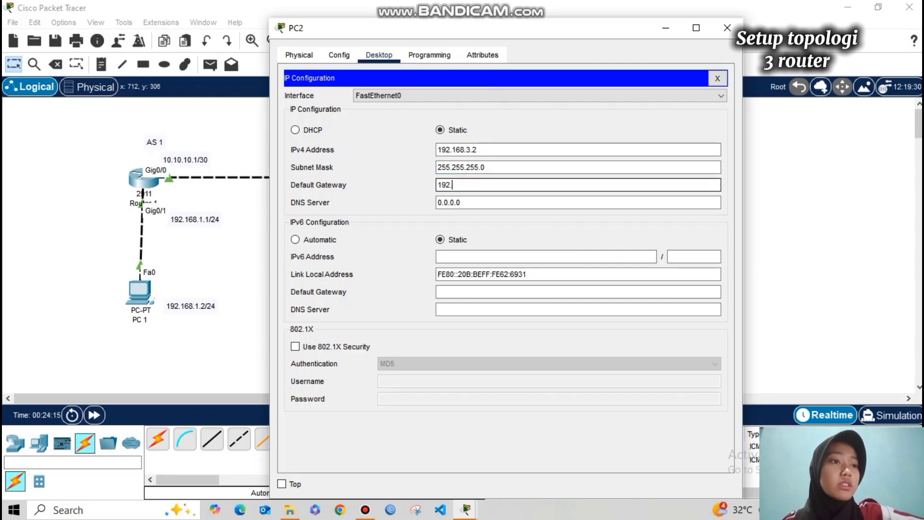
pyautogui.write('168.3.1')
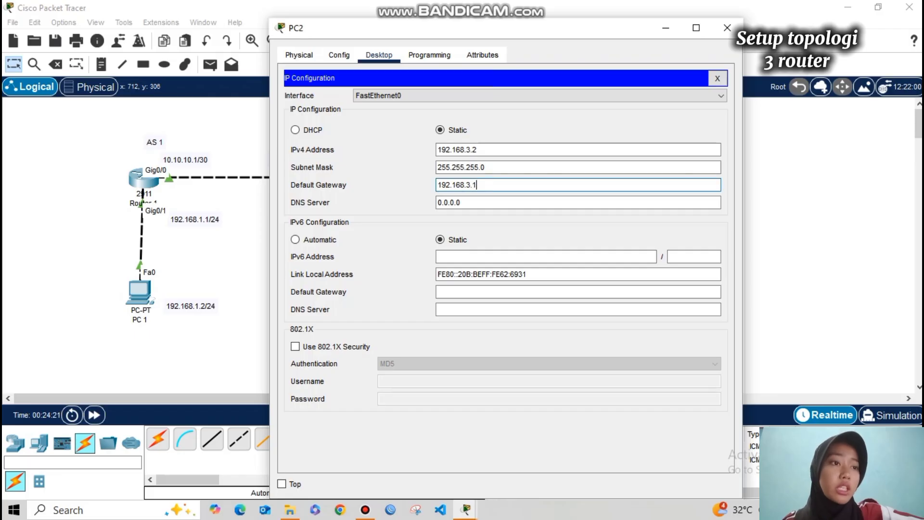
pyautogui.click(727, 27)
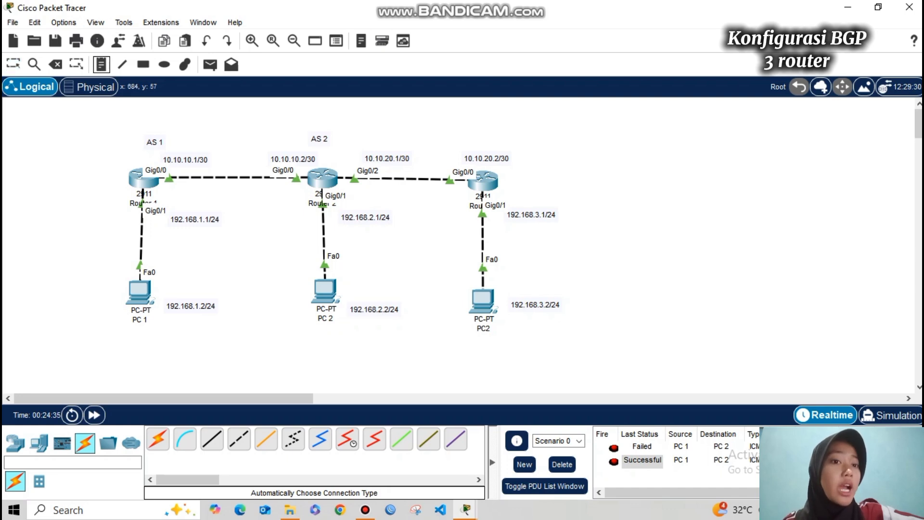
# Add the note AS 3 above the third router.
pyautogui.click(462, 135)
pyautogui.write('AS 3')
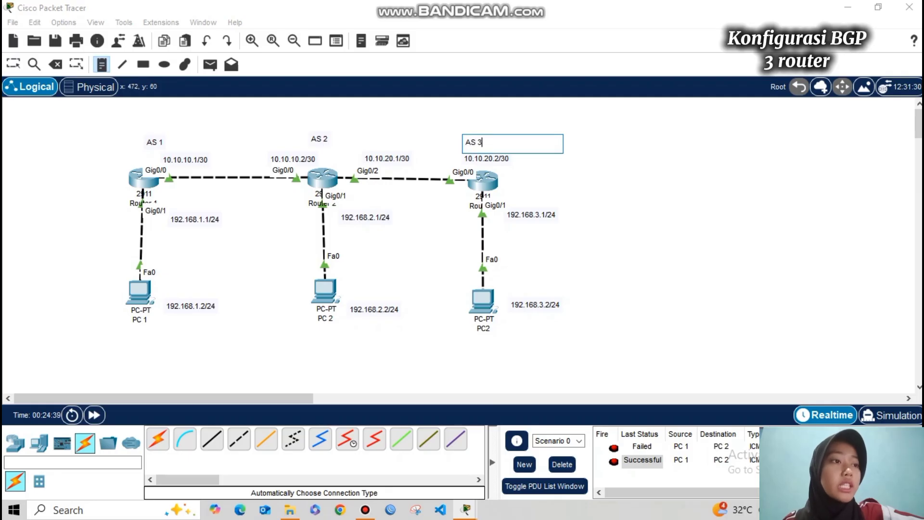
# Finish the AS 3 note and move it slightly higher above the third router.
pyautogui.click(13, 65)
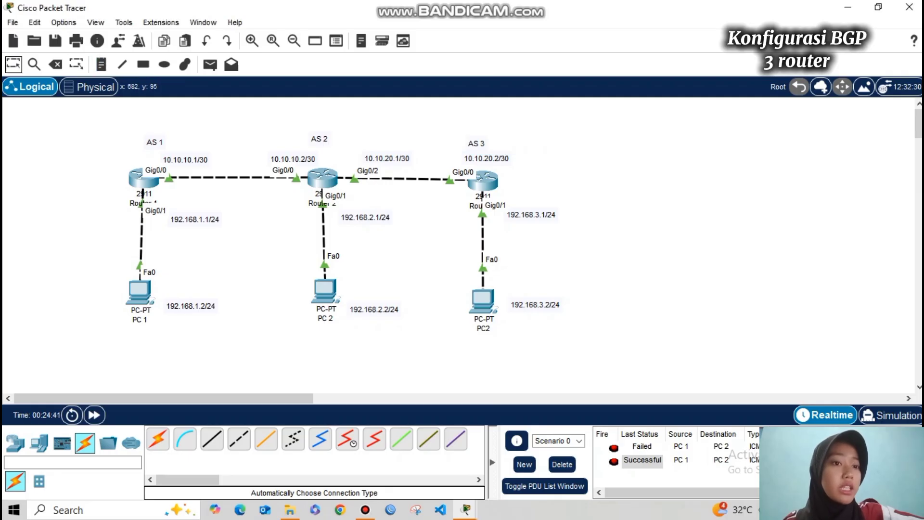
pyautogui.moveTo(474, 143); pyautogui.dragTo(477, 138)
pyautogui.click(592, 131)
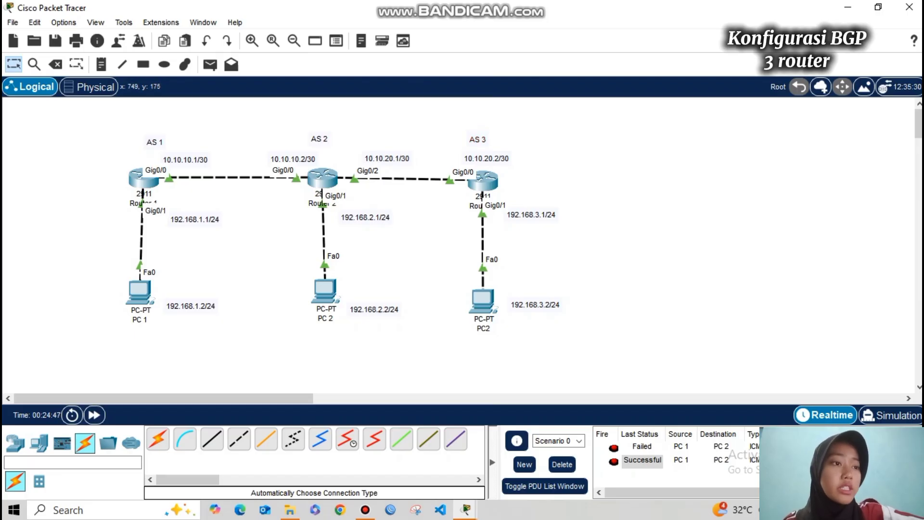
# On Router 2, enter BGP configuration for AS 2 and add neighbor 10.10.20.2 with remote-as 3.
pyautogui.click(322, 179)
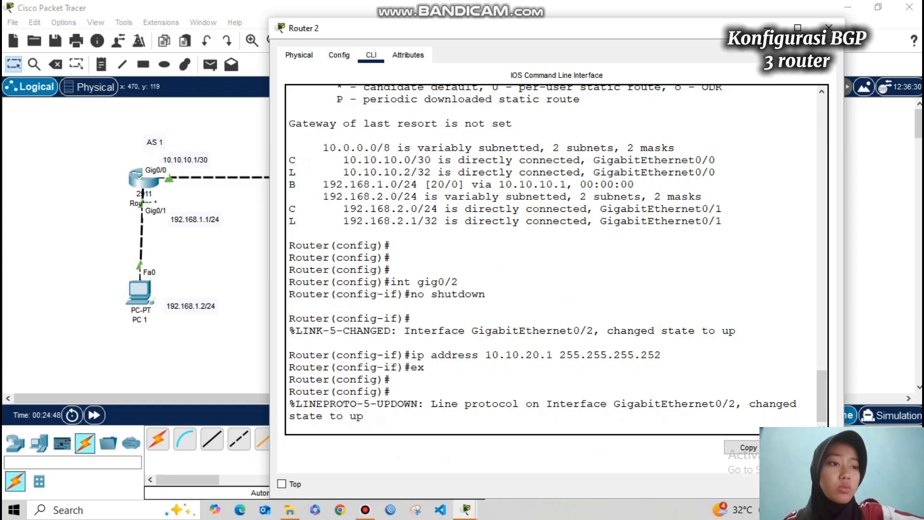
pyautogui.press('Return')
pyautogui.press('Return')
pyautogui.press('Return')
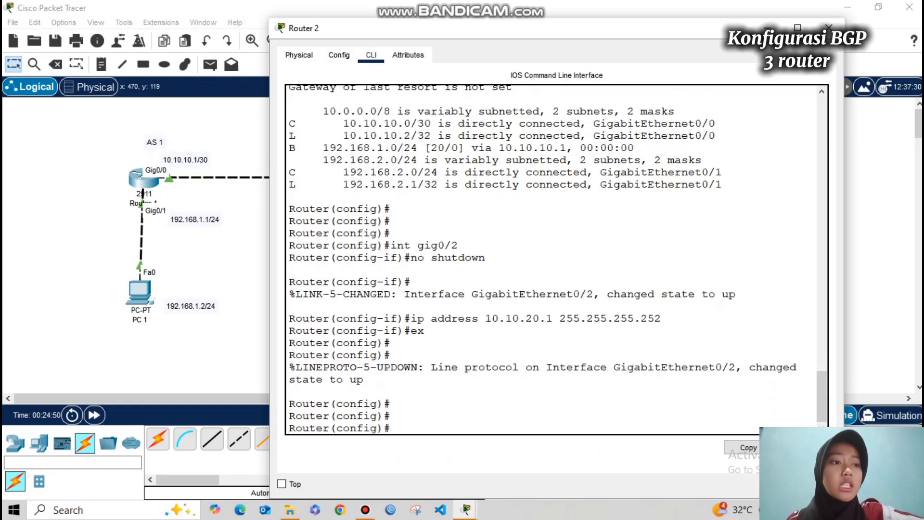
pyautogui.write('router bgp 2')
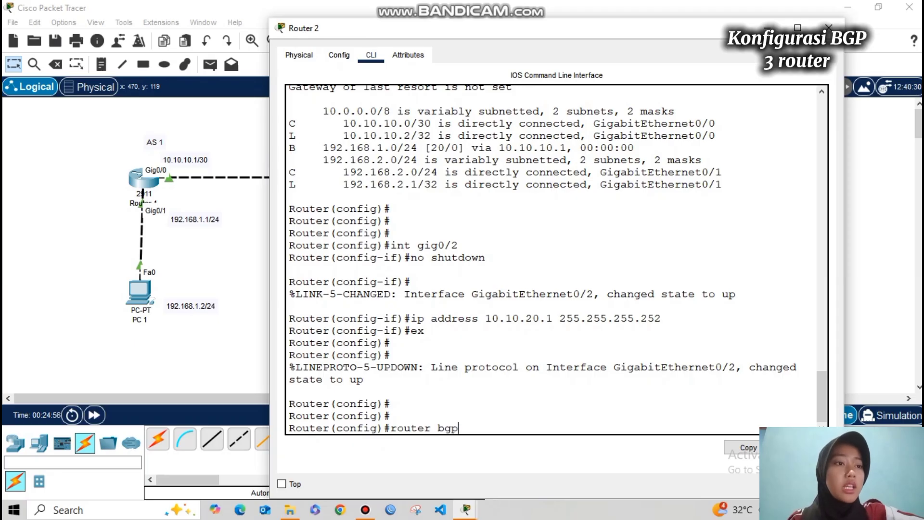
pyautogui.press('Return')
pyautogui.write('neighbor 10.10.20')
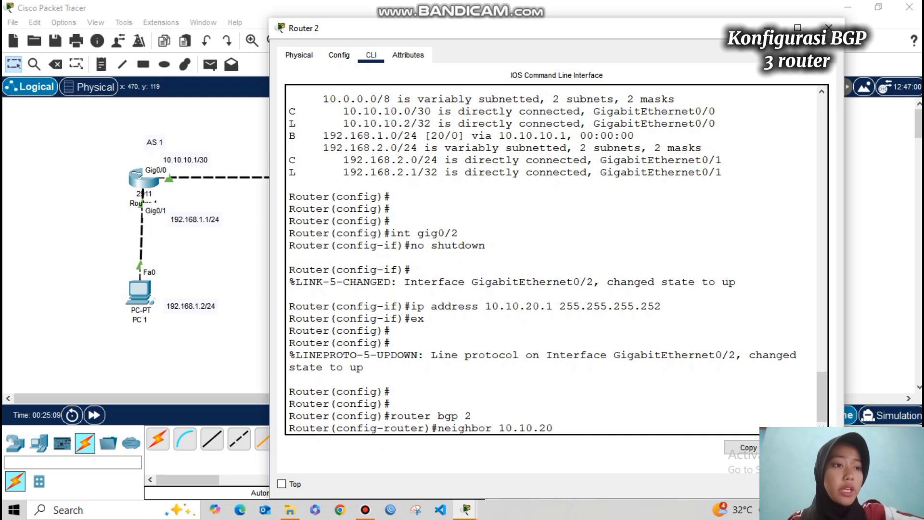
pyautogui.write('.2 remote-as 3')
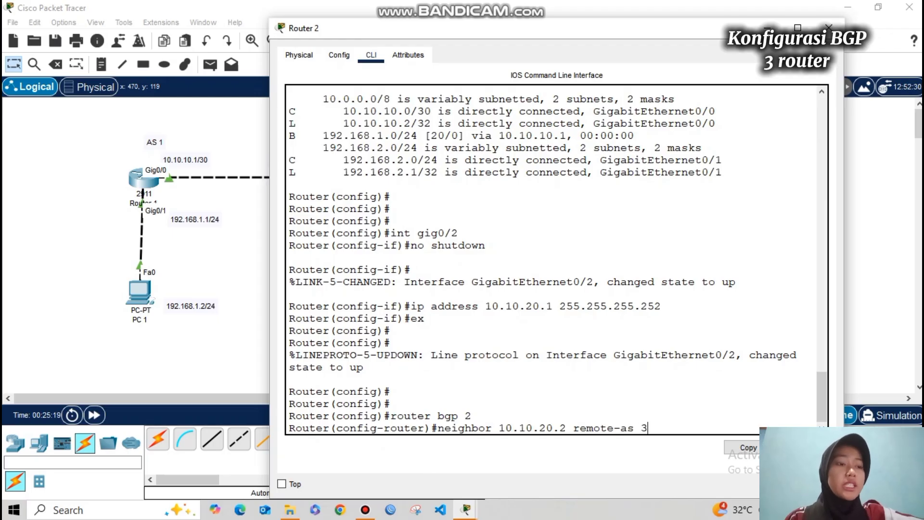
pyautogui.press('Return')
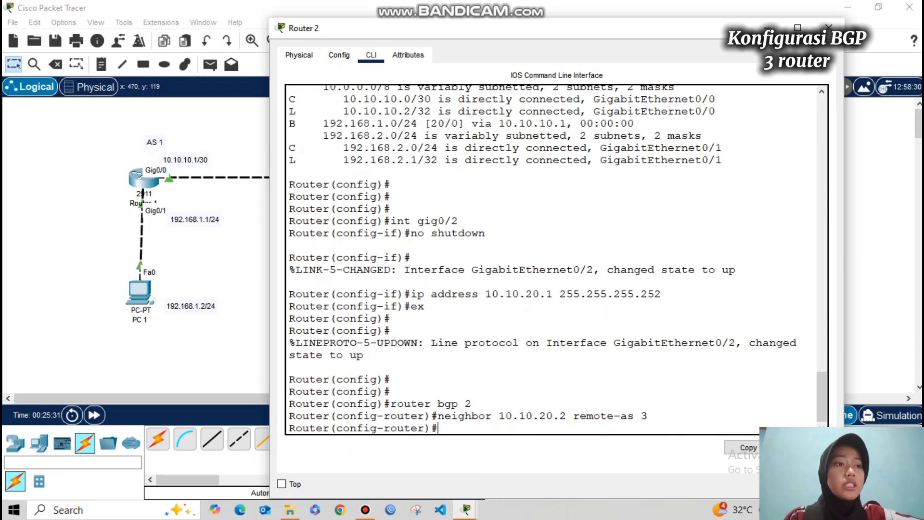
# Advertise network 10.10.20.0 with mask 255.255.255.252 in Router 2's BGP configuration.
pyautogui.write('network')
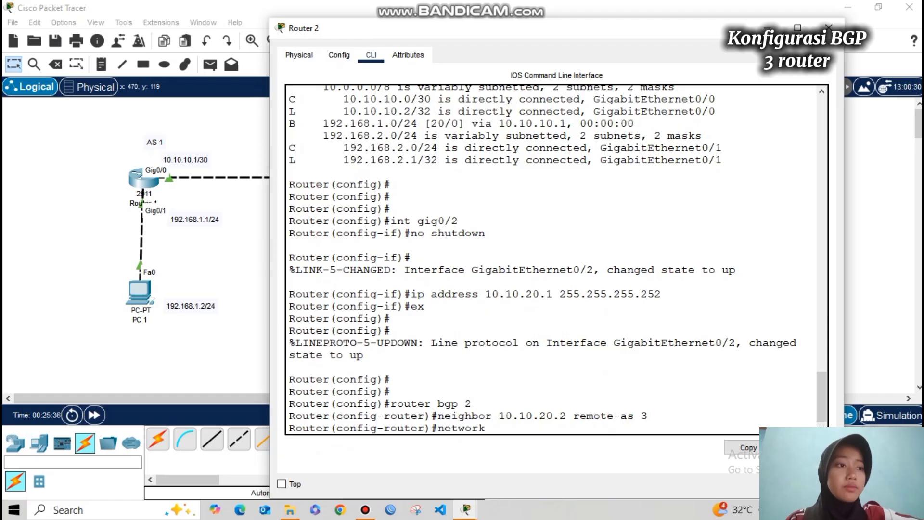
pyautogui.moveTo(463, 33); pyautogui.dragTo(416, 28)
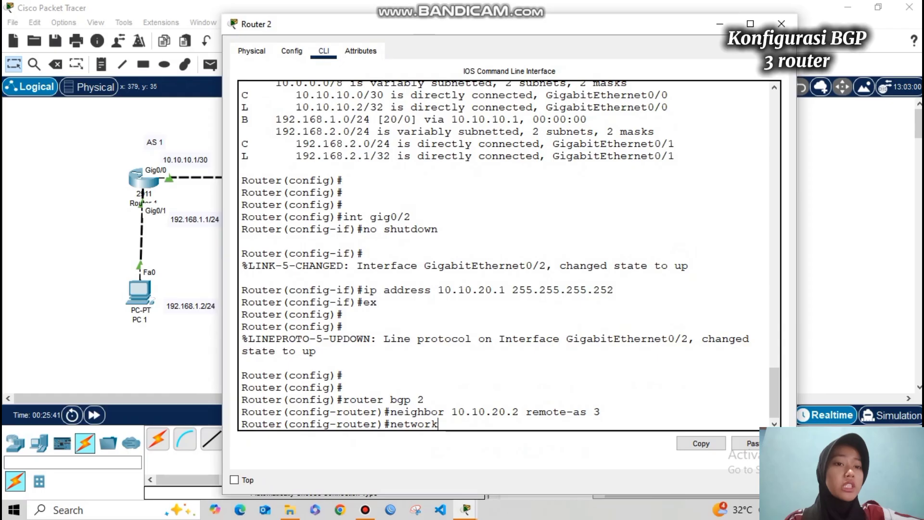
pyautogui.write('10.10.')
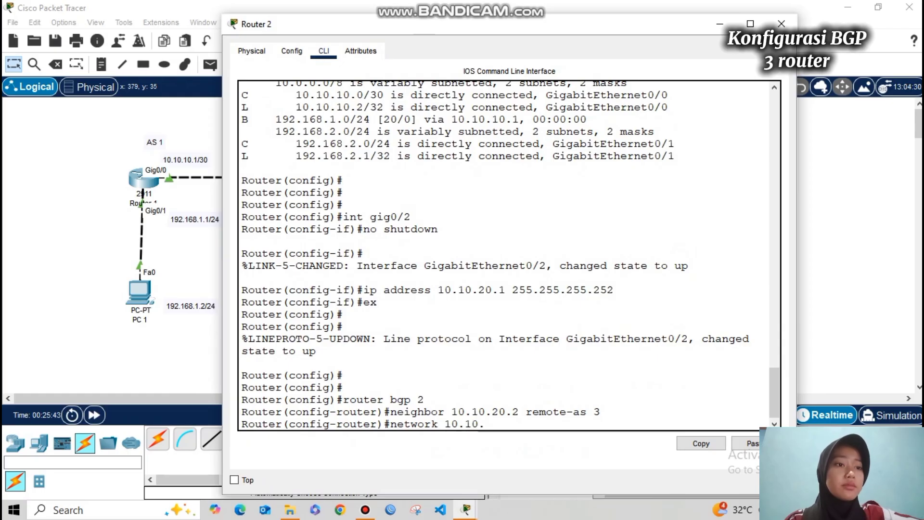
pyautogui.write('20.0')
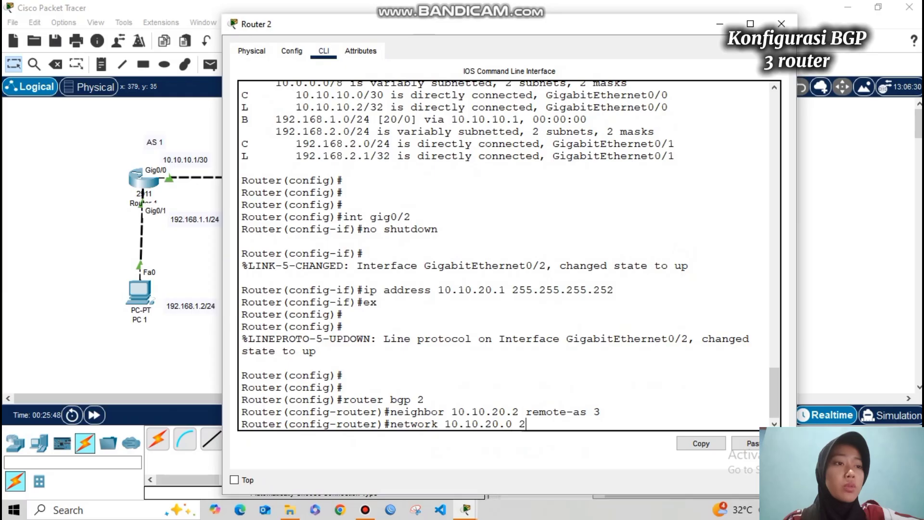
pyautogui.write(' mask')
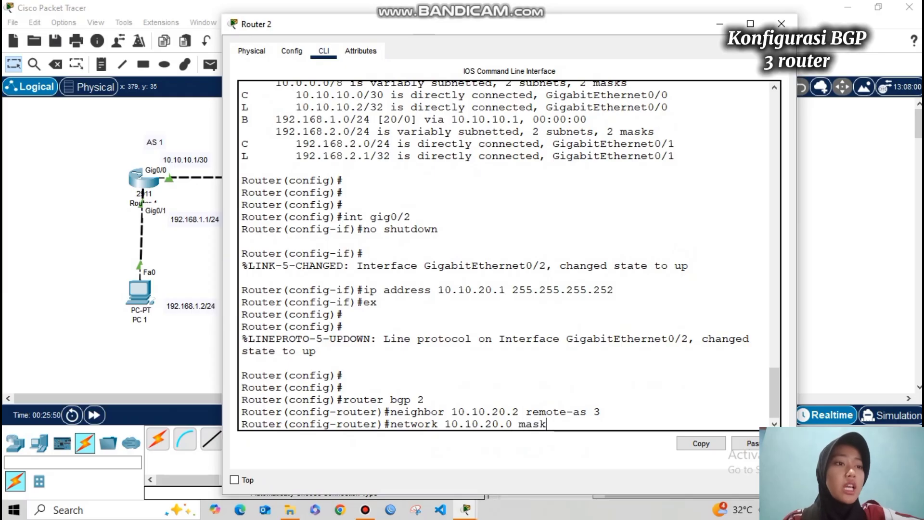
pyautogui.write(' 255')
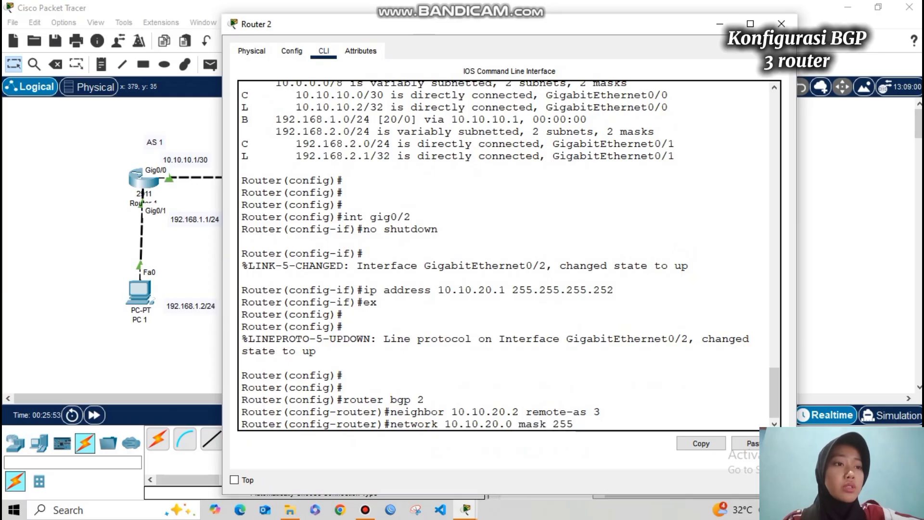
pyautogui.write('.255.255.255')
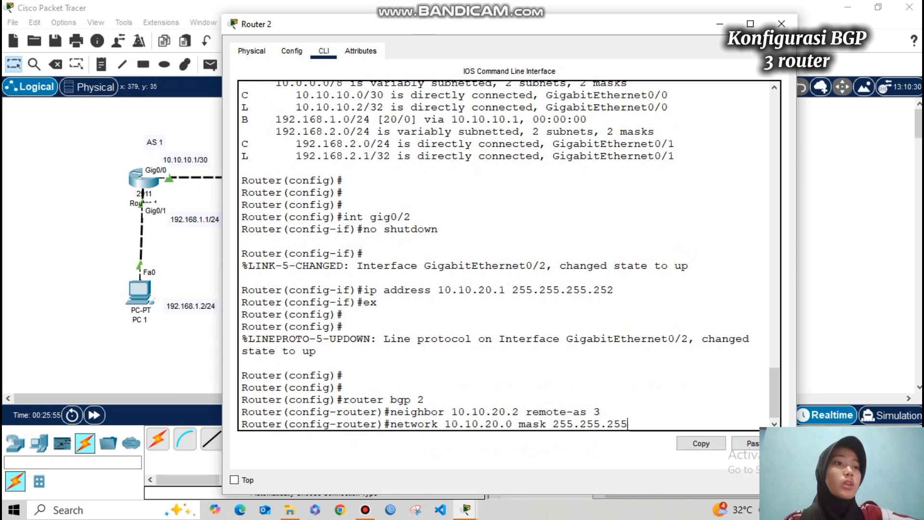
pyautogui.write('252')
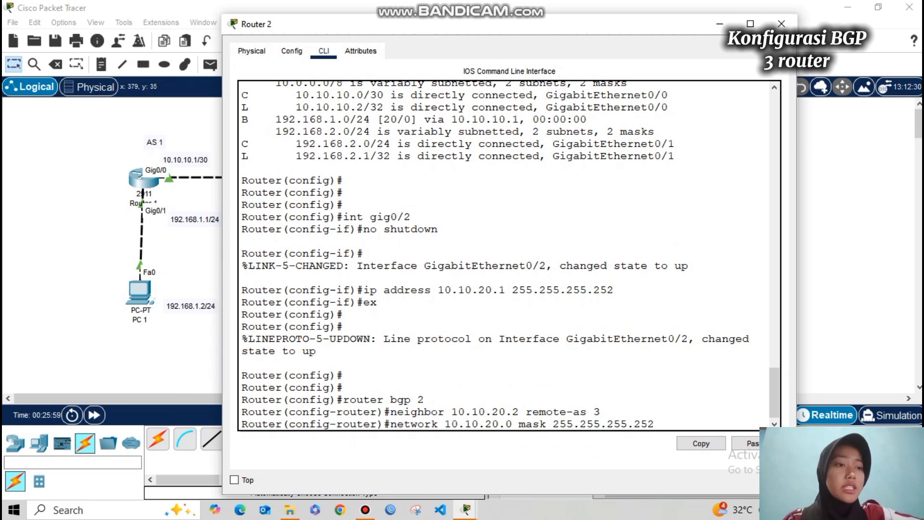
pyautogui.press('Return')
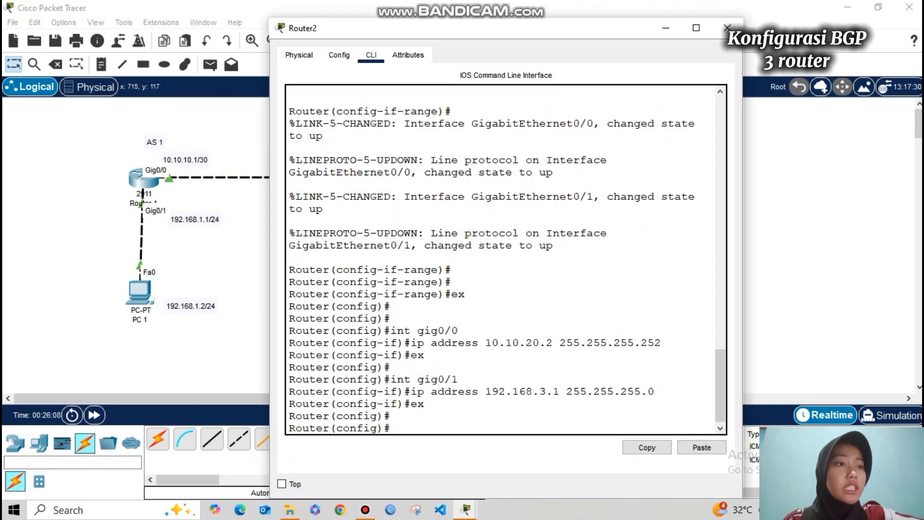
# On the third router, start BGP for AS 3 and add neighbor 10.10.20.1 with remote-as 2.
pyautogui.write('router bgp 3')
pyautogui.press('Return')
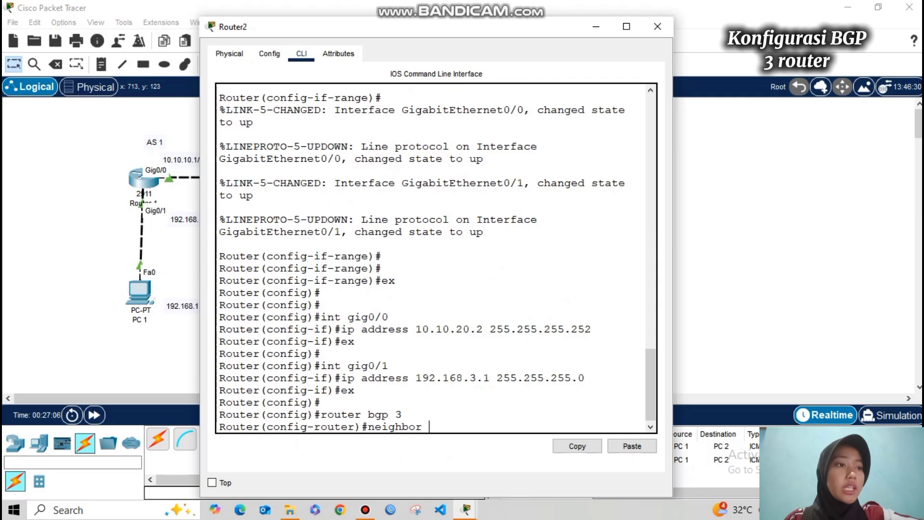
pyautogui.write('10.10.20.')
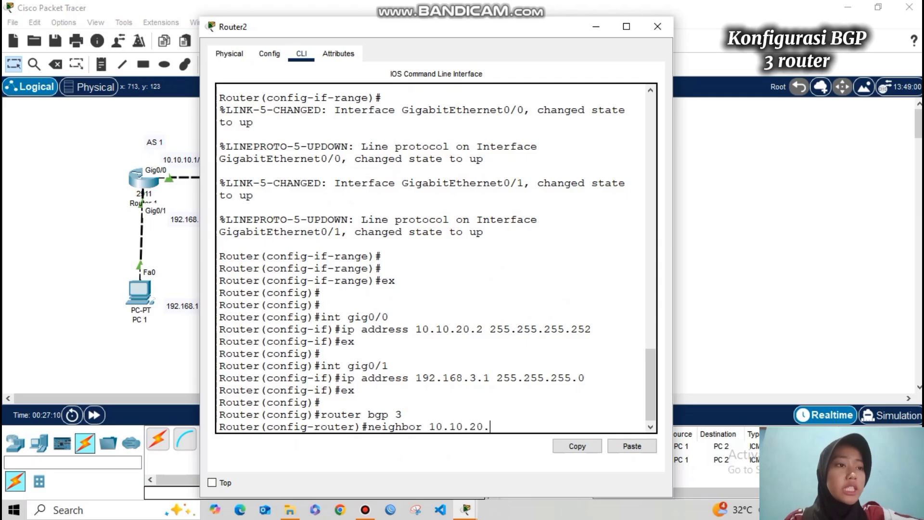
pyautogui.write('1 remote-as 2')
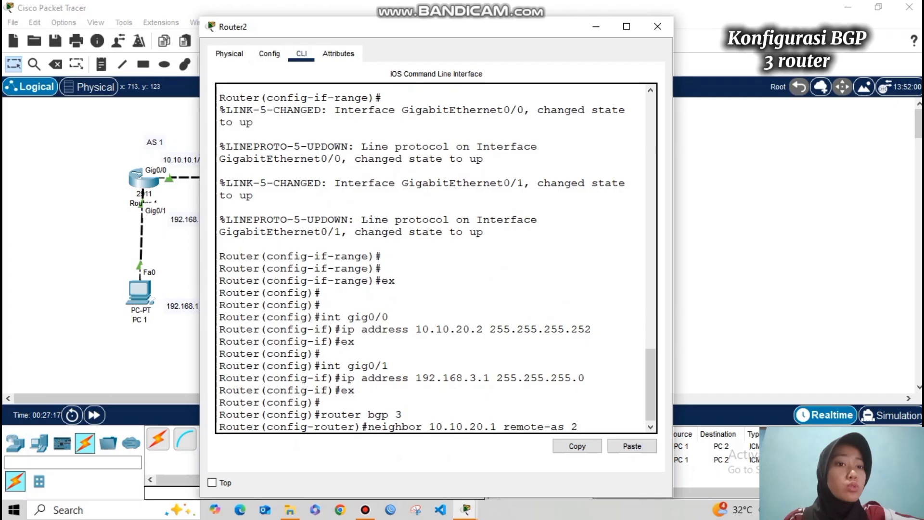
pyautogui.press('Return')
# Advertise network 10.10.20.0 with mask 255.255.255.252 in the third router's BGP configuration.
pyautogui.write('network')
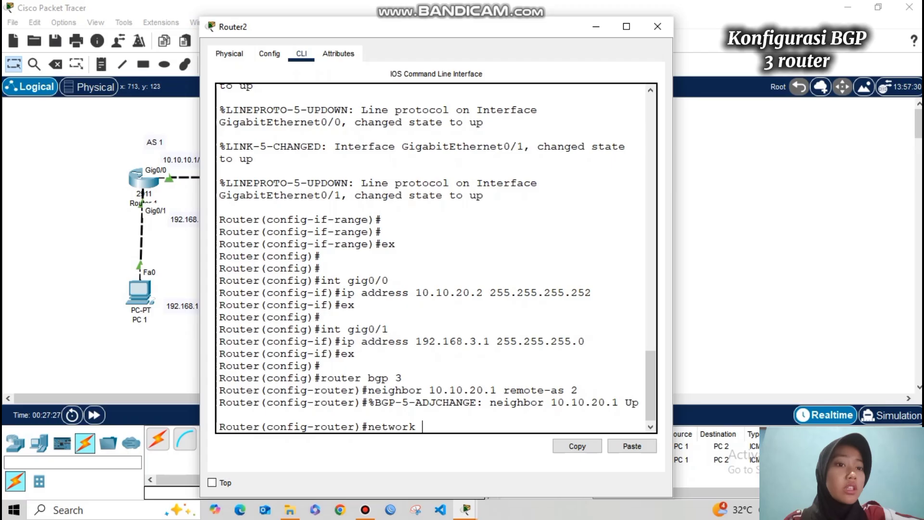
pyautogui.write(' 10.10')
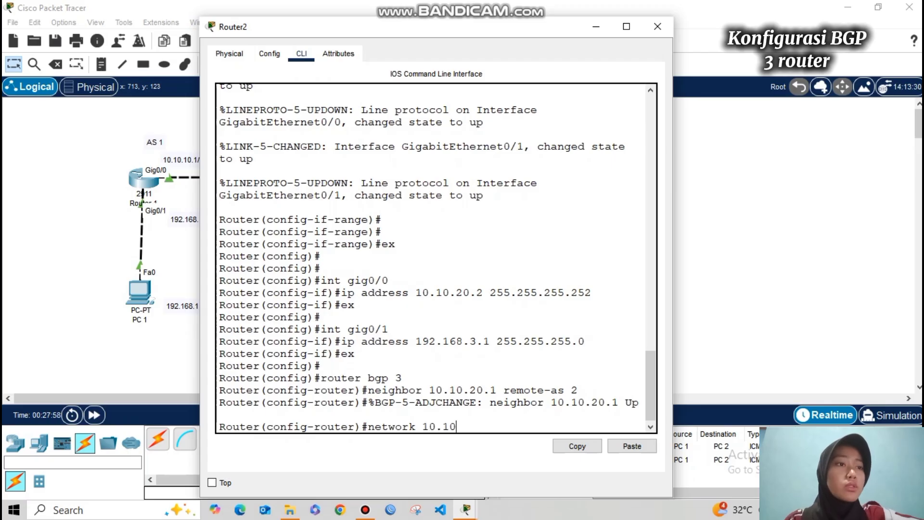
pyautogui.write('.20.0 mask 255.255.255.252')
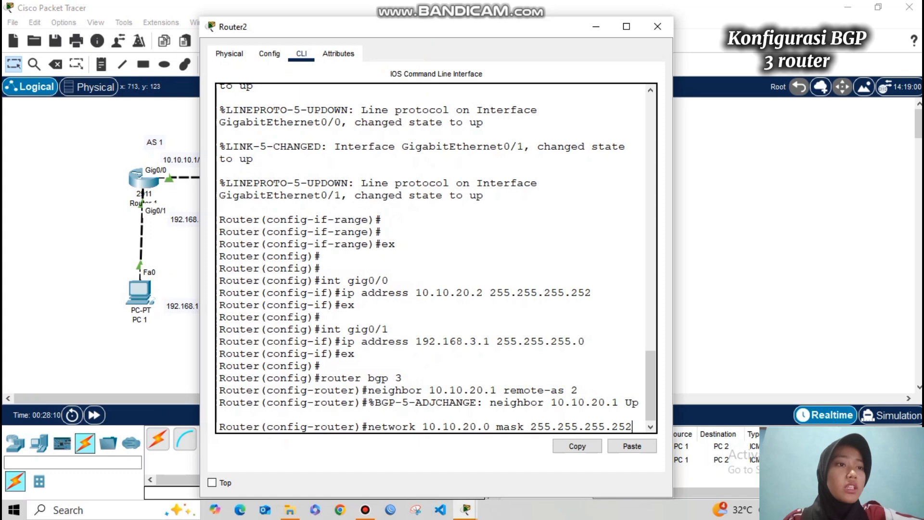
pyautogui.press('Return')
# Advertise network 192.168.3.0 with mask 255.255.255.0 in the third router's BGP configuration and exit router mode.
pyautogui.write('network ')
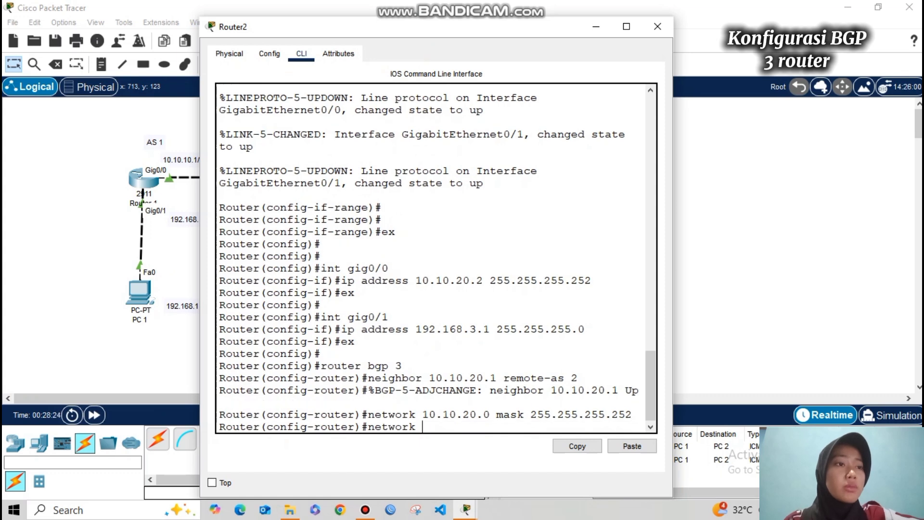
pyautogui.write('192.168.')
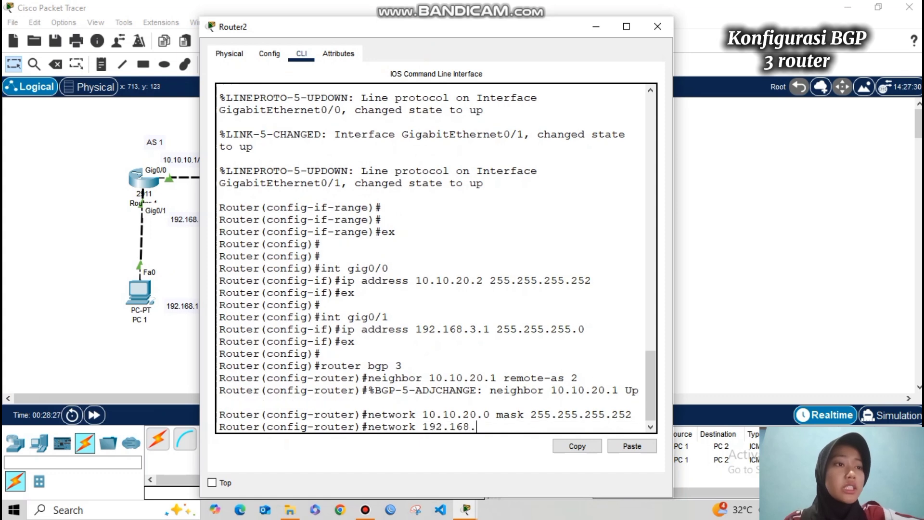
pyautogui.write('3.0 ma')
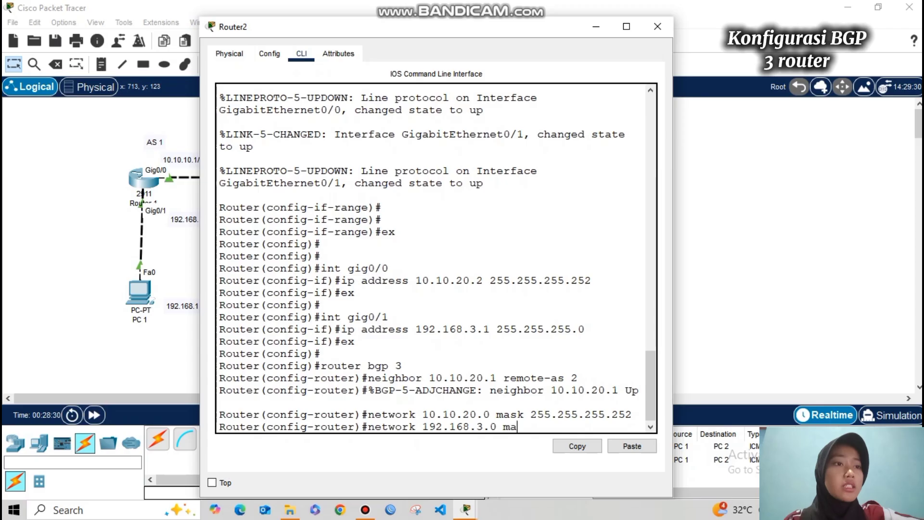
pyautogui.write('sk 255.255')
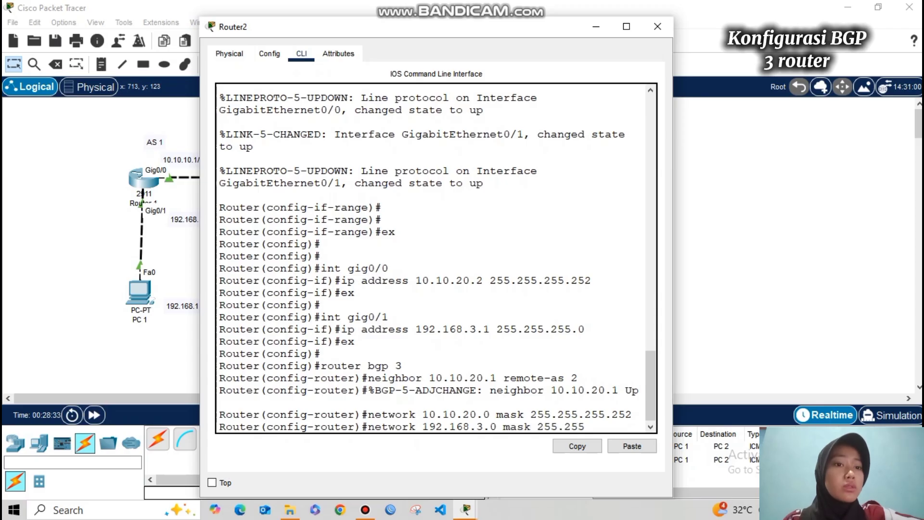
pyautogui.write('.255.0')
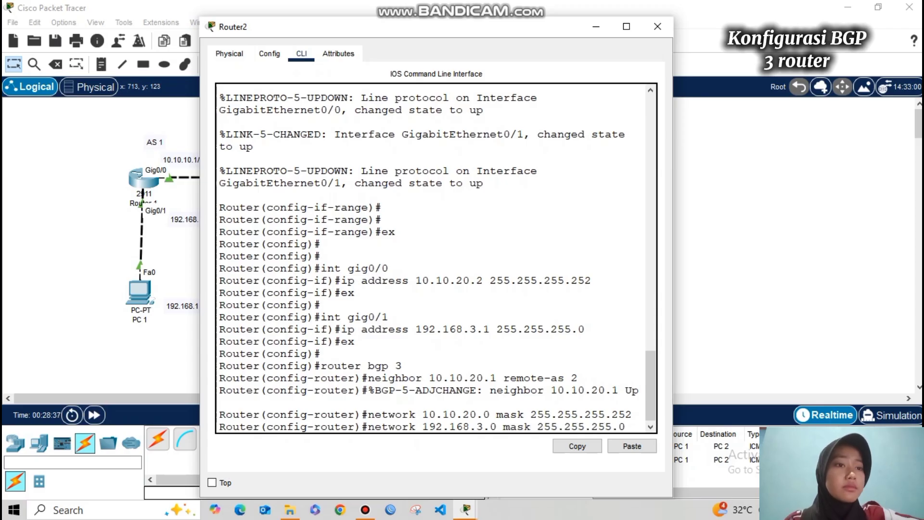
pyautogui.press('Return')
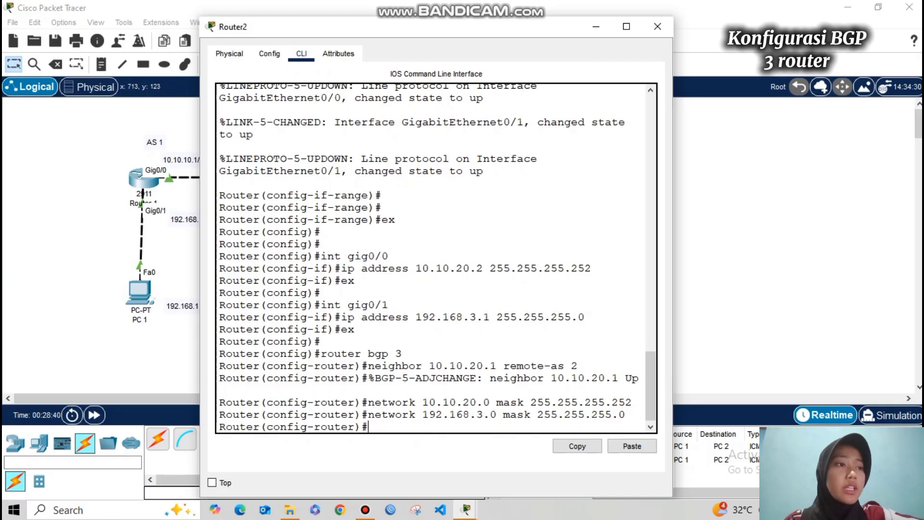
pyautogui.write('ex')
pyautogui.press('Return')
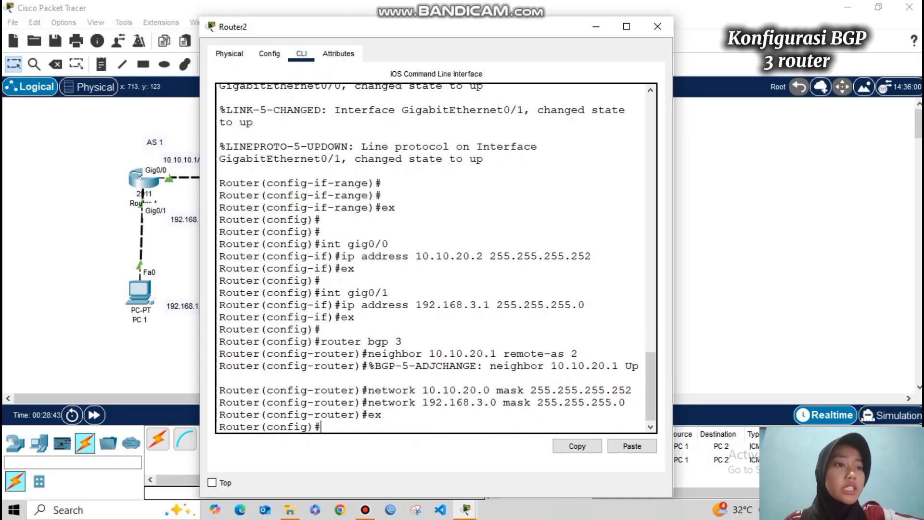
# Display the third router's IP routing table, widen its window, and examine the routes learned through BGP.
pyautogui.press('Return')
pyautogui.write('do show ip route')
pyautogui.press('Return')
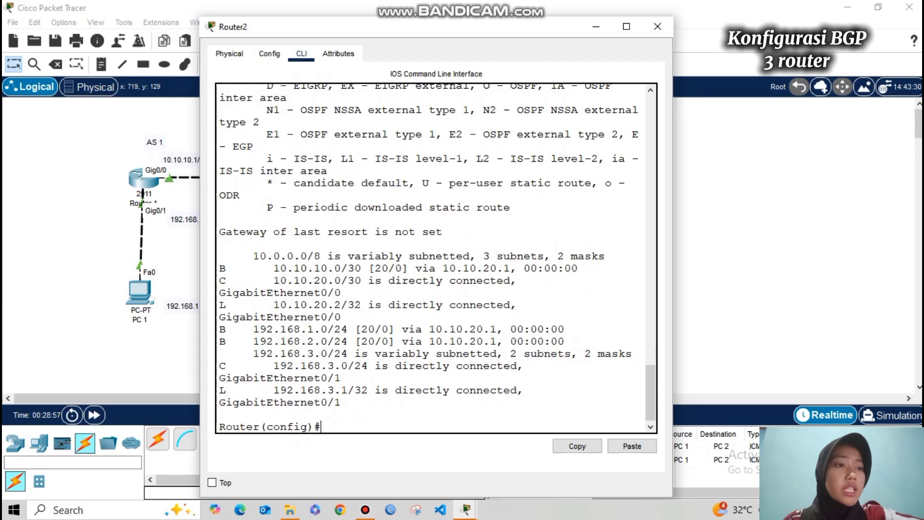
pyautogui.moveTo(673, 279); pyautogui.dragTo(738, 280)
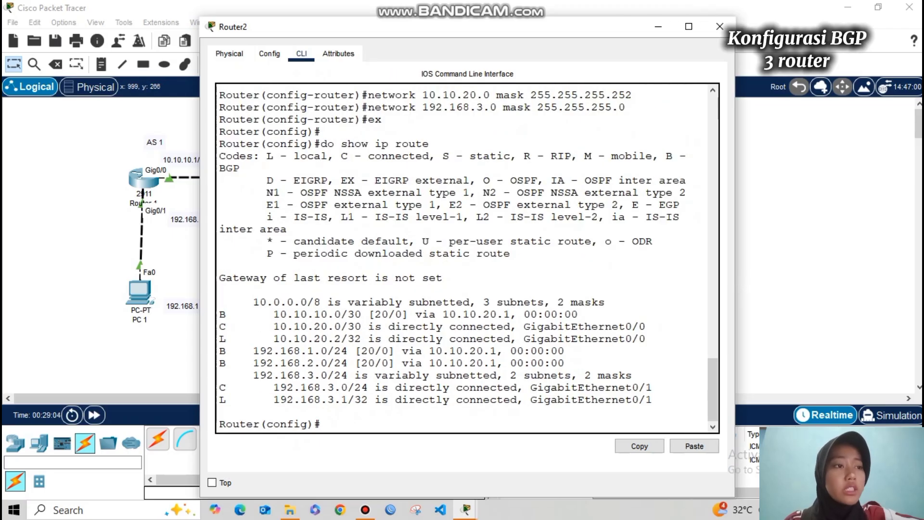
pyautogui.moveTo(307, 363); pyautogui.dragTo(328, 351)
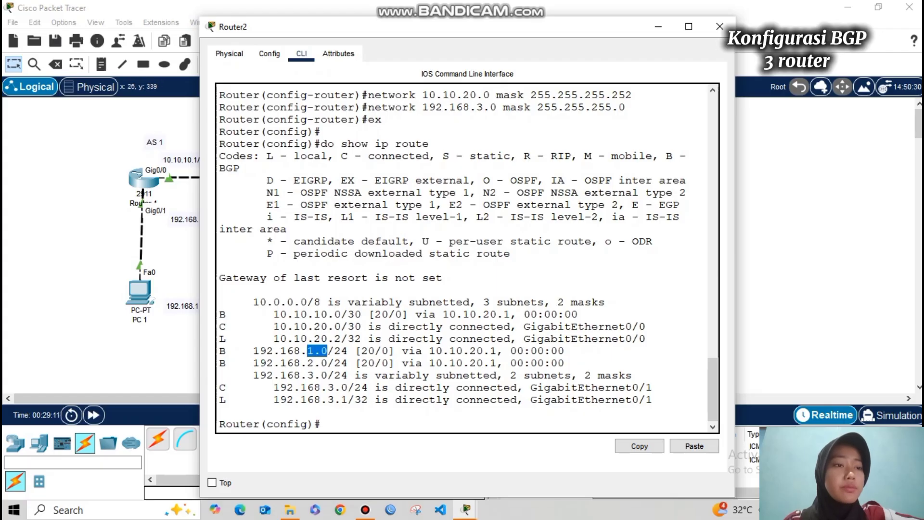
# Display the IP routing table on Router 1 with show ip route.
pyautogui.write('show')
pyautogui.write(' ip route')
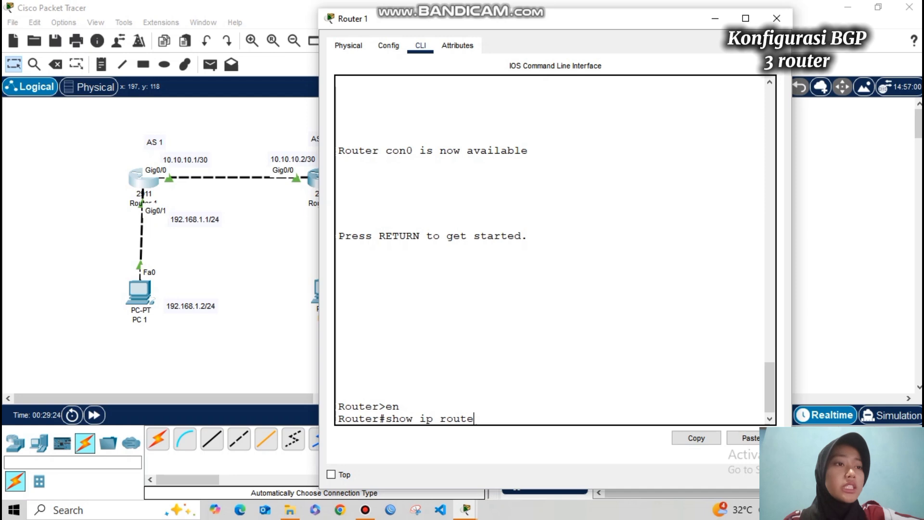
pyautogui.press('Return')
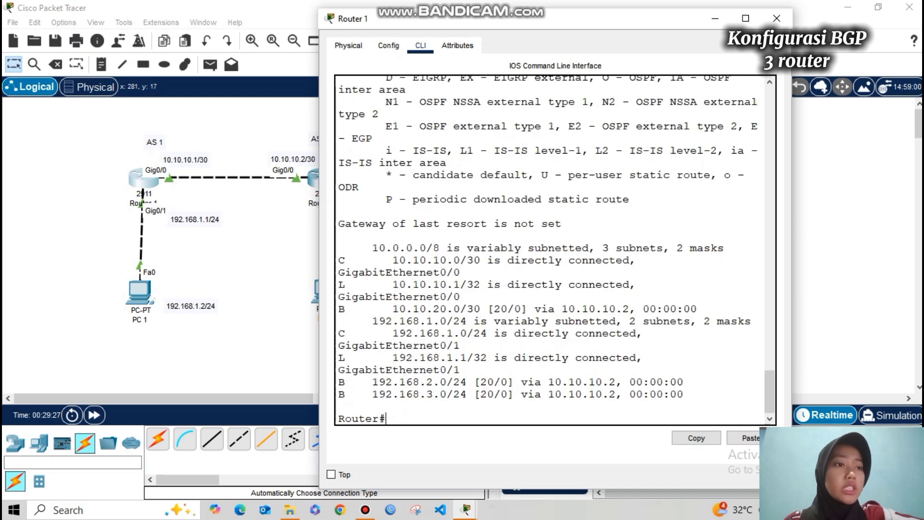
# Widen Router 1's window and examine the BGP routes to the 192.168.2.0/24 and 192.168.3.0/24 networks.
pyautogui.moveTo(319, 260); pyautogui.dragTo(197, 260)
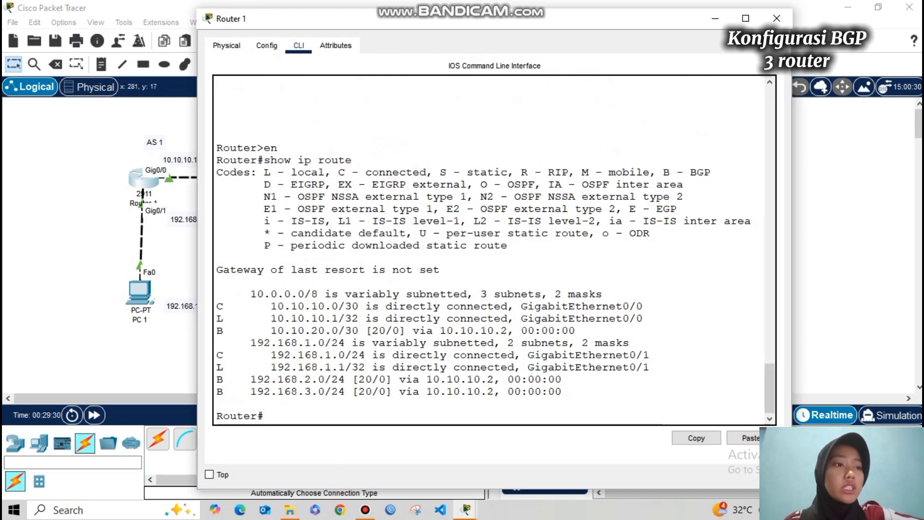
pyautogui.moveTo(298, 391); pyautogui.dragTo(344, 379)
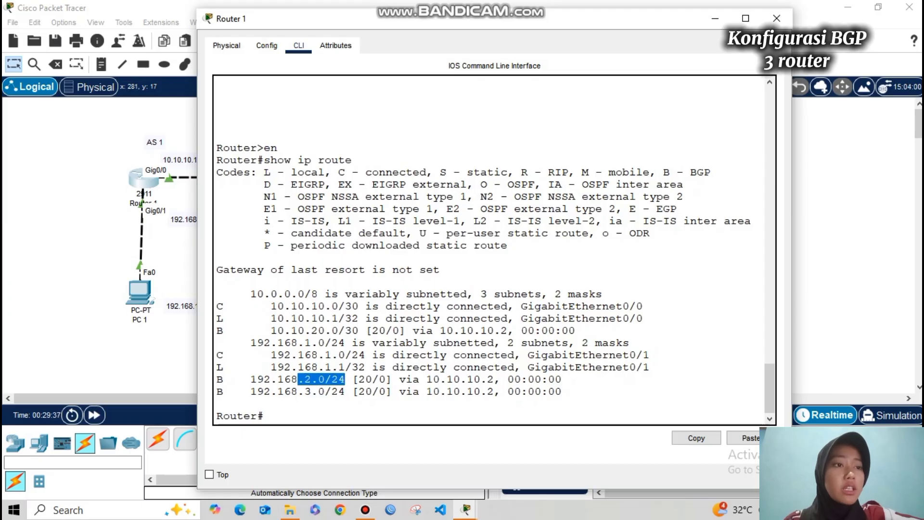
# Return to the topology and test connectivity by sending a simple PDU from the AS 3 PC (PC2) to PC 1.
pyautogui.click(178, 252)
pyautogui.click(211, 64)
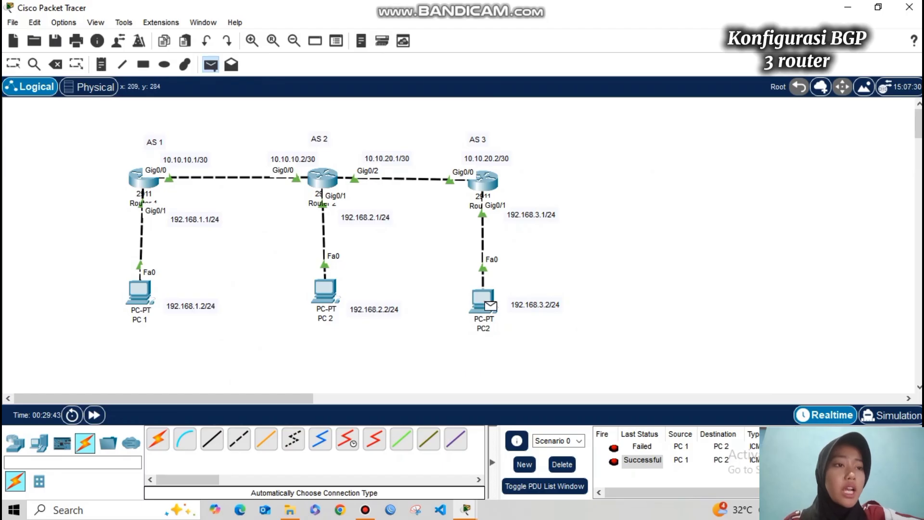
pyautogui.click(143, 290)
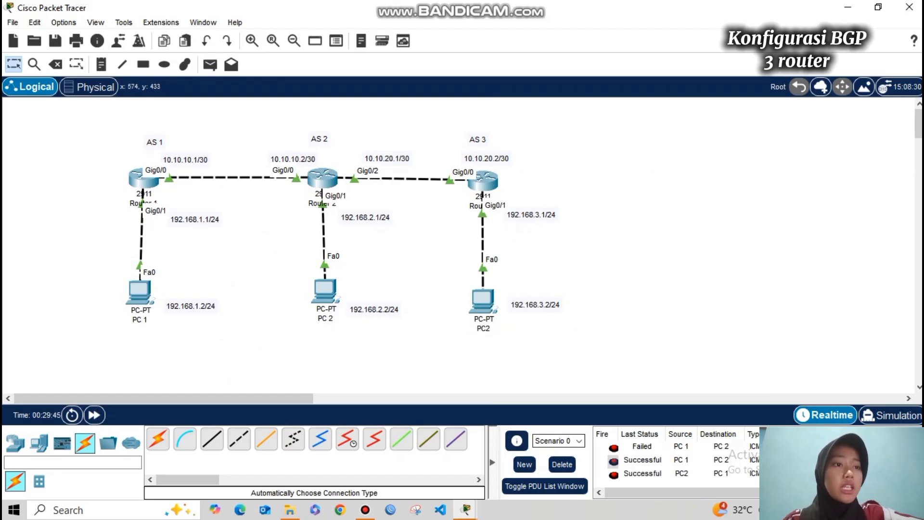
# Delete the scenario's existing PDU entries and send a simple PDU from the AS 3 PC (PC2) to PC 2 in AS 2.
pyautogui.click(562, 464)
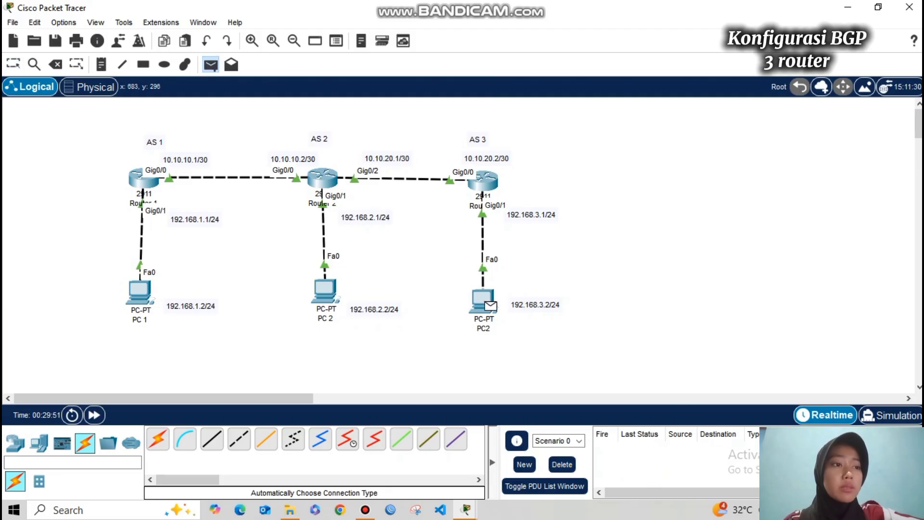
pyautogui.click(483, 299)
pyautogui.click(324, 288)
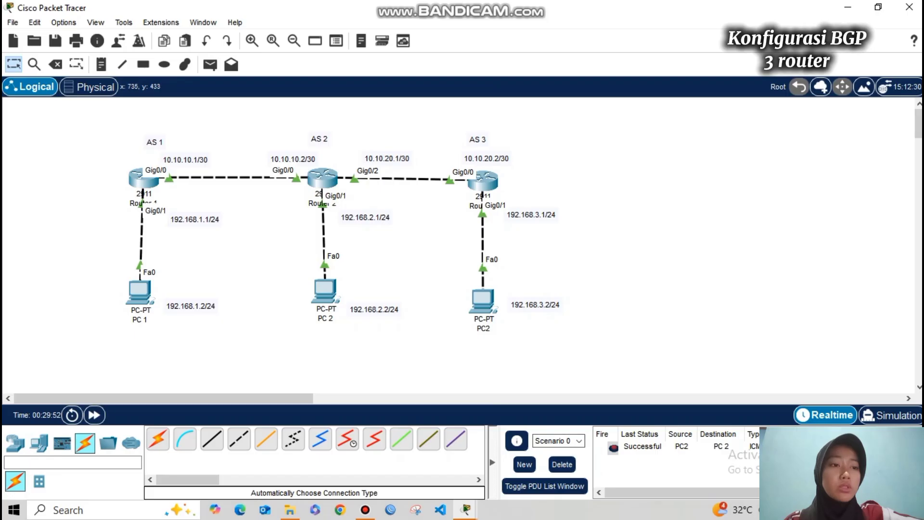